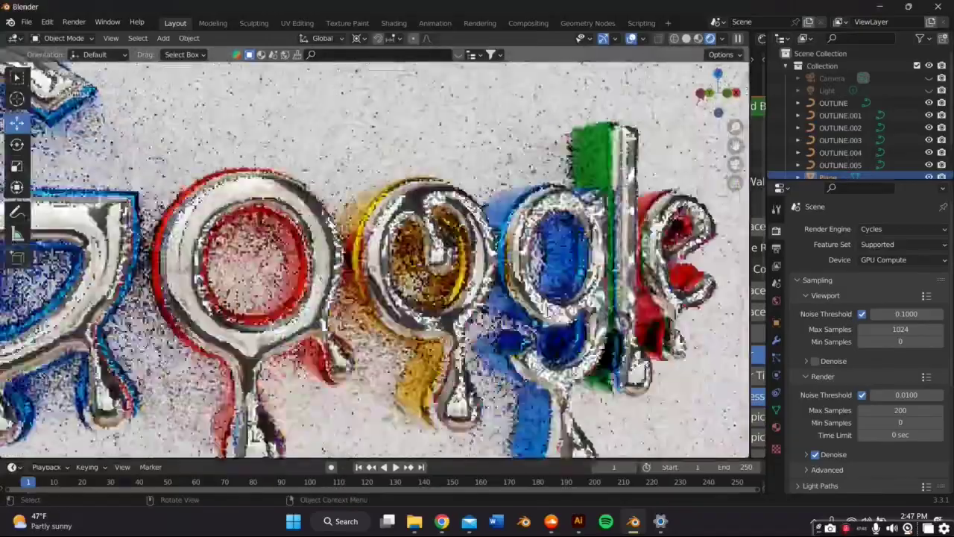
{"action": "scroll", "coordinate": [549, 313], "scroll_direction": "up", "scroll_amount": 2}
{"action": "middle_click_drag", "start_coordinate": [549, 313], "coordinate": [399, 252]}
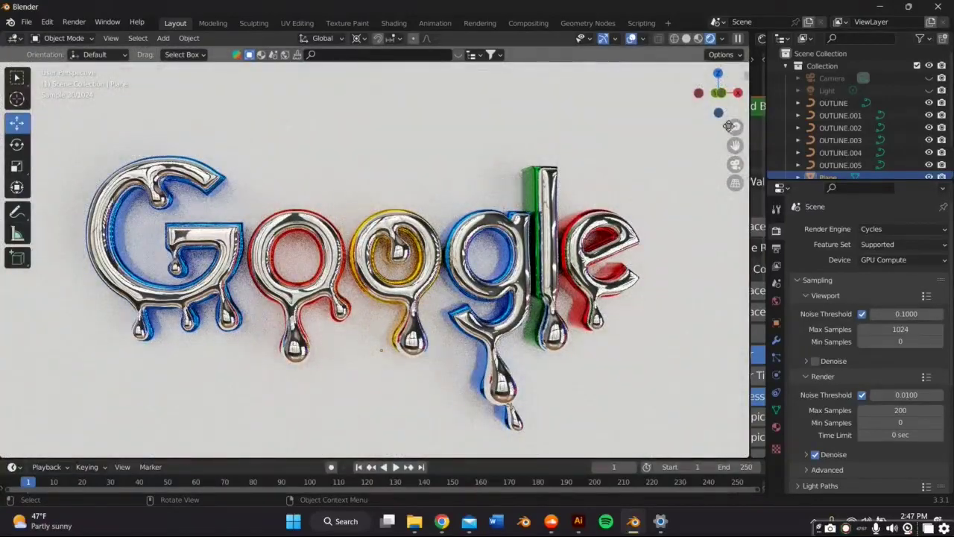
{"action": "left_click_drag", "start_coordinate": [731, 126], "coordinate": [731, 151]}
{"action": "mouse_move", "coordinate": [720, 94]}
{"action": "left_mouse_down"}
{"action": "mouse_move", "coordinate": [707, 95]}
{"action": "mouse_move", "coordinate": [730, 95]}
{"action": "left_mouse_up"}
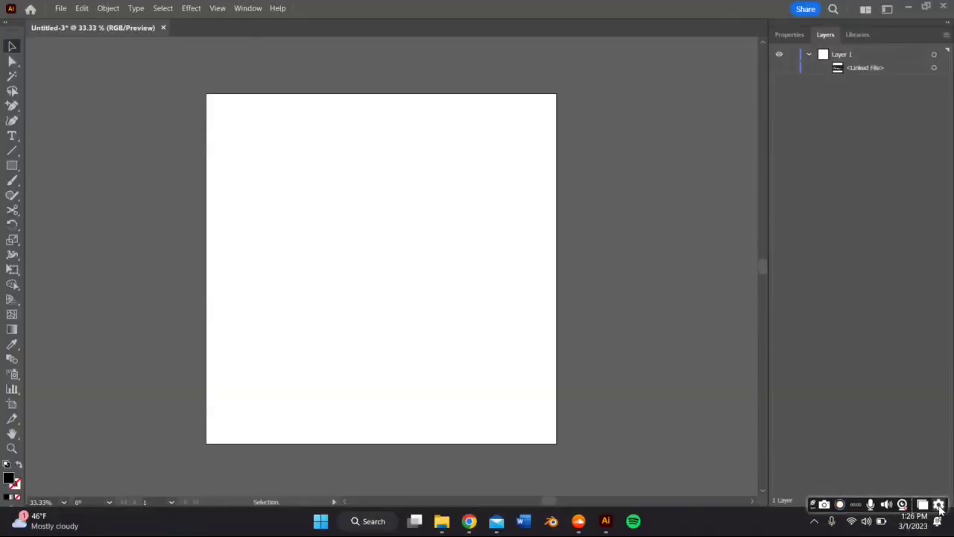
{"action": "left_click_drag", "start_coordinate": [940, 509], "coordinate": [937, 520]}
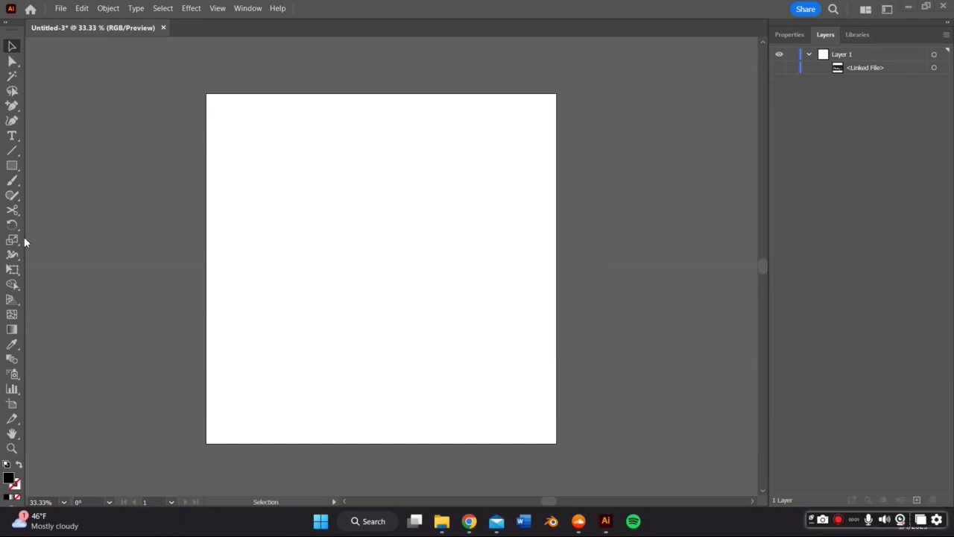
{"action": "scroll", "coordinate": [668, 428], "scroll_direction": "down", "scroll_amount": 4}
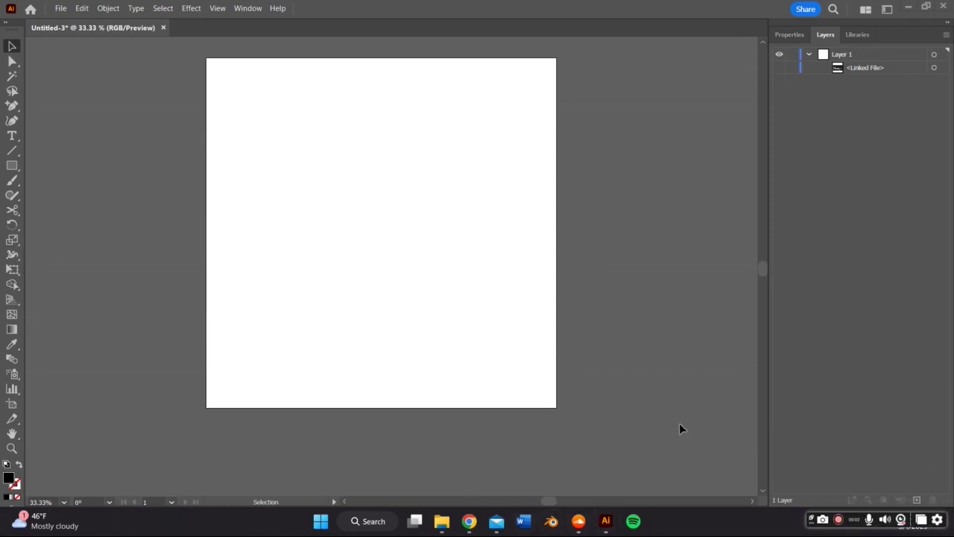
{"action": "scroll", "coordinate": [671, 429], "scroll_direction": "up", "scroll_amount": 5}
{"action": "scroll", "coordinate": [672, 428], "scroll_direction": "down", "scroll_amount": 1}
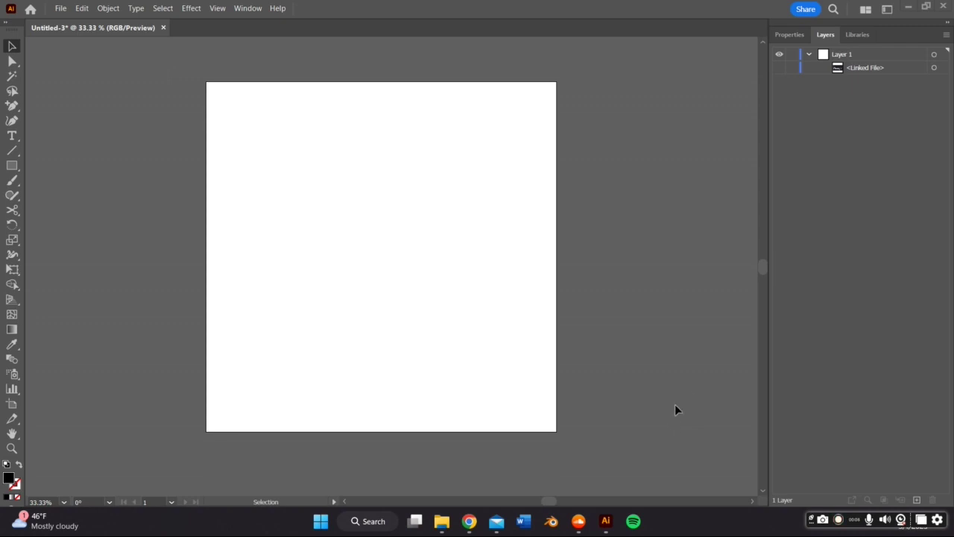
Show the hidden linked Google logo image, move it onto the artboard and enlarge it to nearly fill the width.
{"action": "left_click", "coordinate": [779, 68]}
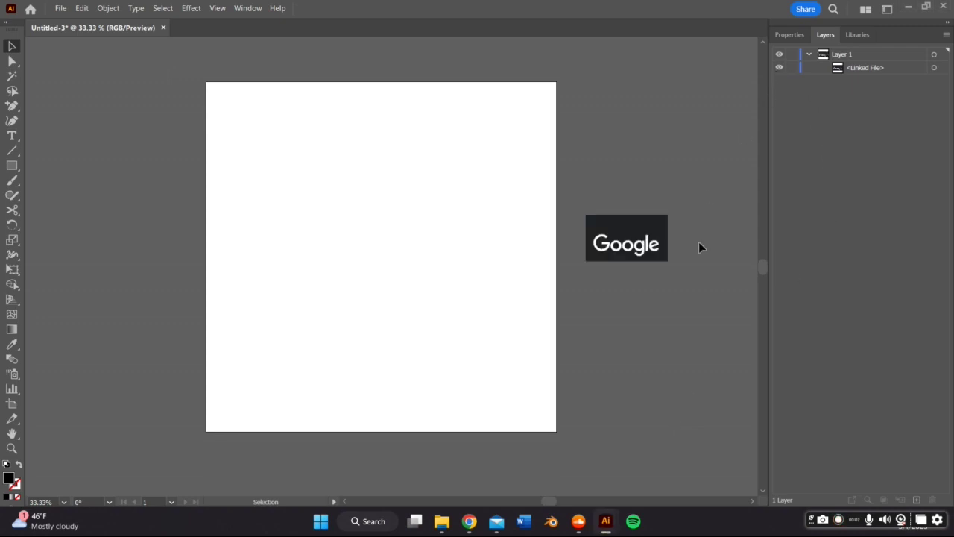
{"action": "left_click_drag", "start_coordinate": [619, 247], "coordinate": [367, 289]}
{"action": "left_click_drag", "start_coordinate": [410, 256], "coordinate": [600, 149]}
{"action": "left_click_drag", "start_coordinate": [546, 212], "coordinate": [480, 216]}
{"action": "key", "text": "ctrl+="}
{"action": "key", "text": "ctrl+="}
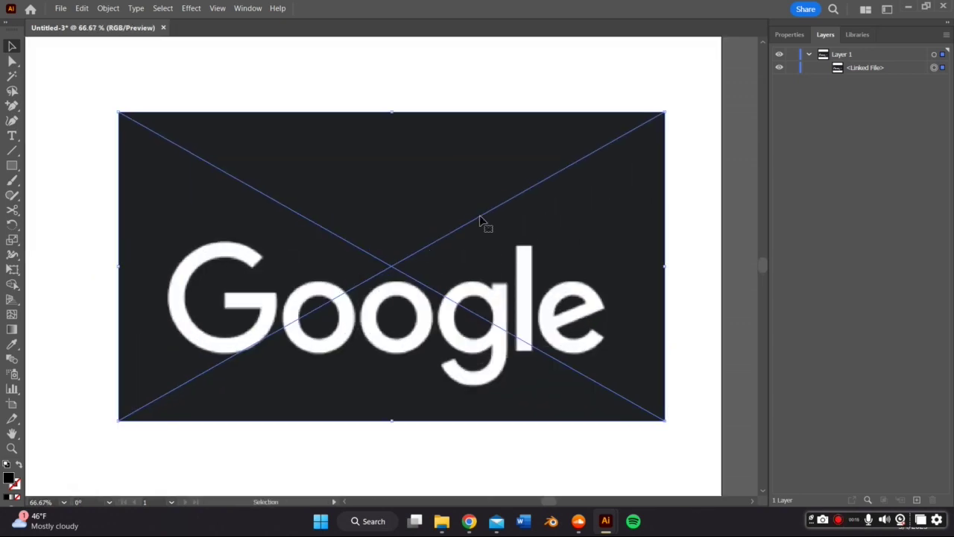
{"action": "left_click", "coordinate": [460, 68]}
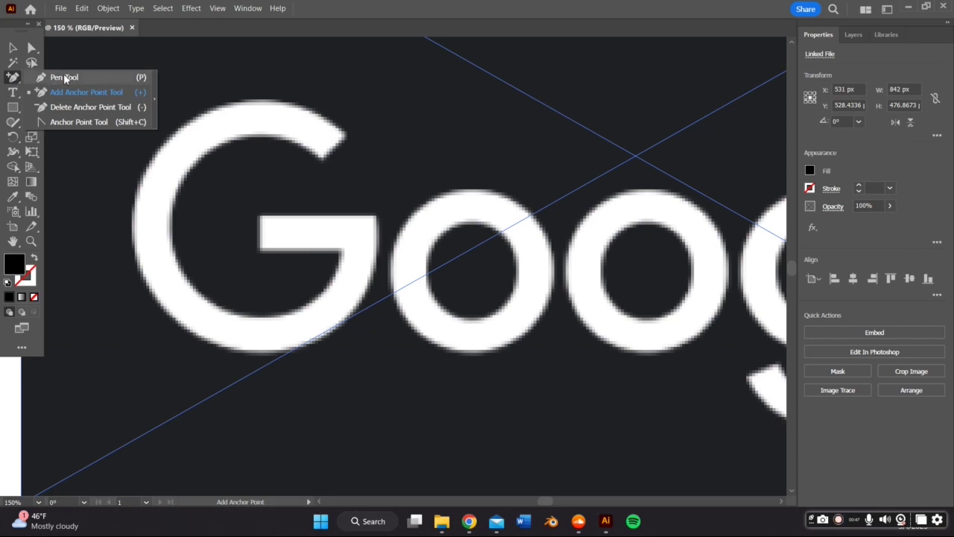
Start tracing the G with the Pen tool along the end of its upper arm.
{"action": "left_click", "coordinate": [64, 76]}
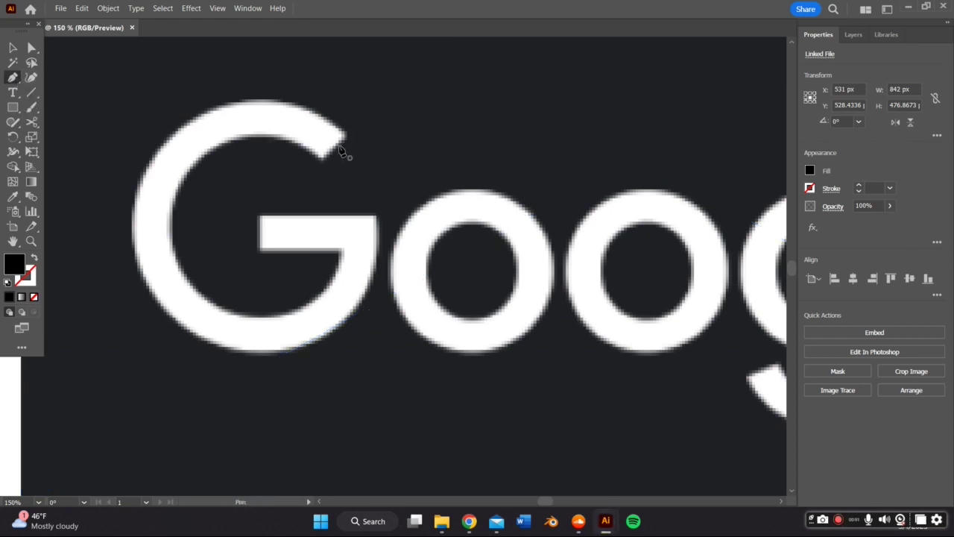
{"action": "left_click_drag", "start_coordinate": [337, 150], "coordinate": [324, 165]}
{"action": "left_click", "coordinate": [322, 159]}
{"action": "left_click", "coordinate": [316, 155]}
{"action": "left_click_drag", "start_coordinate": [305, 151], "coordinate": [307, 152]}
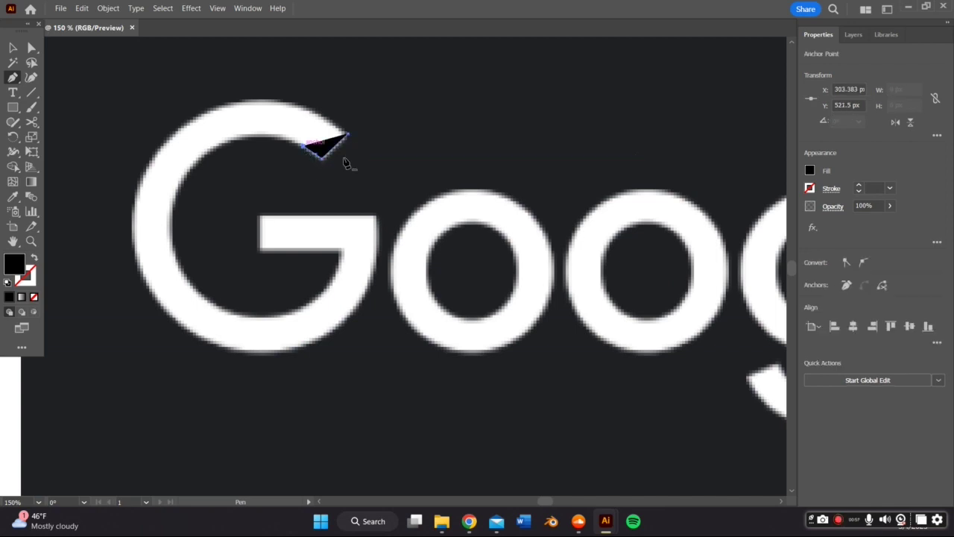
Give the traced path a cyan stroke and set its fill to none.
{"action": "left_click", "coordinate": [810, 188]}
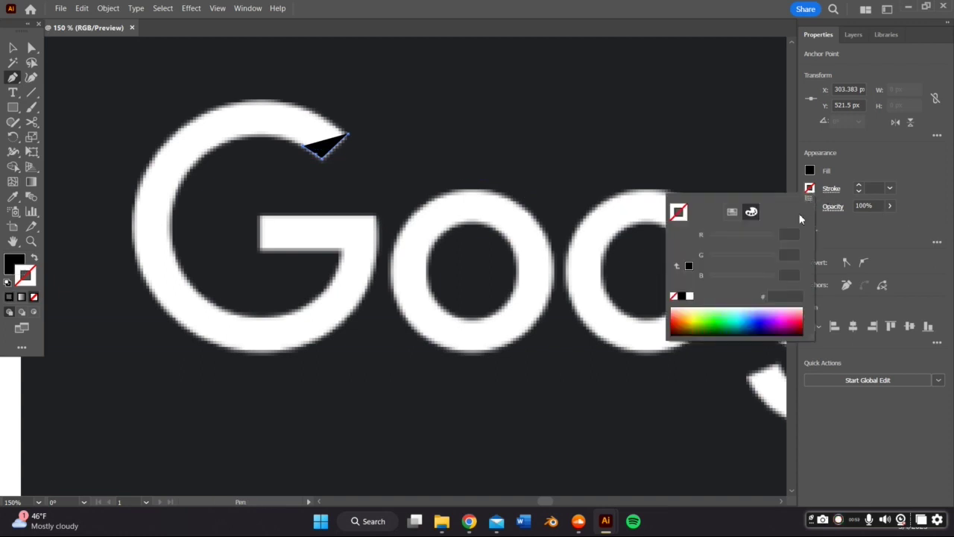
{"action": "left_click", "coordinate": [739, 309]}
{"action": "left_click", "coordinate": [809, 171]}
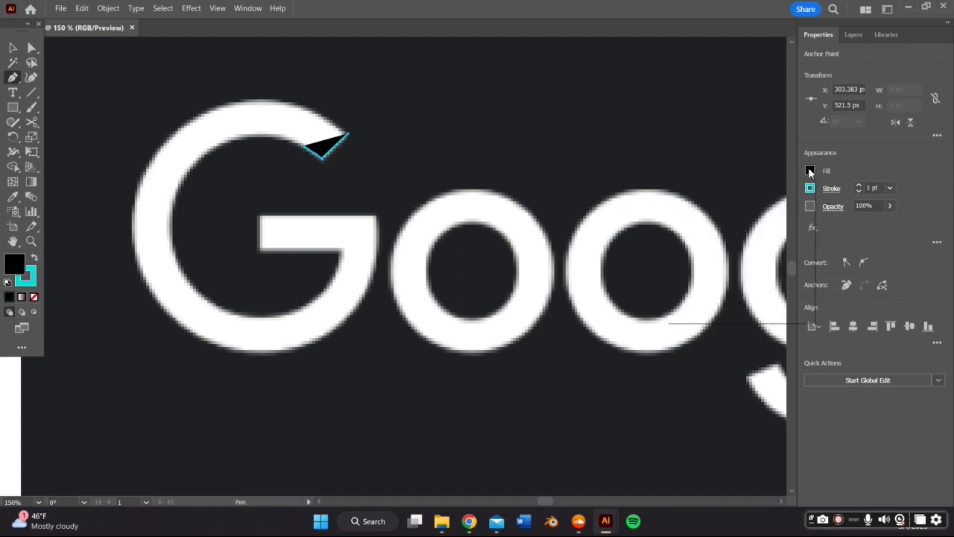
{"action": "left_click", "coordinate": [810, 171]}
{"action": "left_click", "coordinate": [673, 278]}
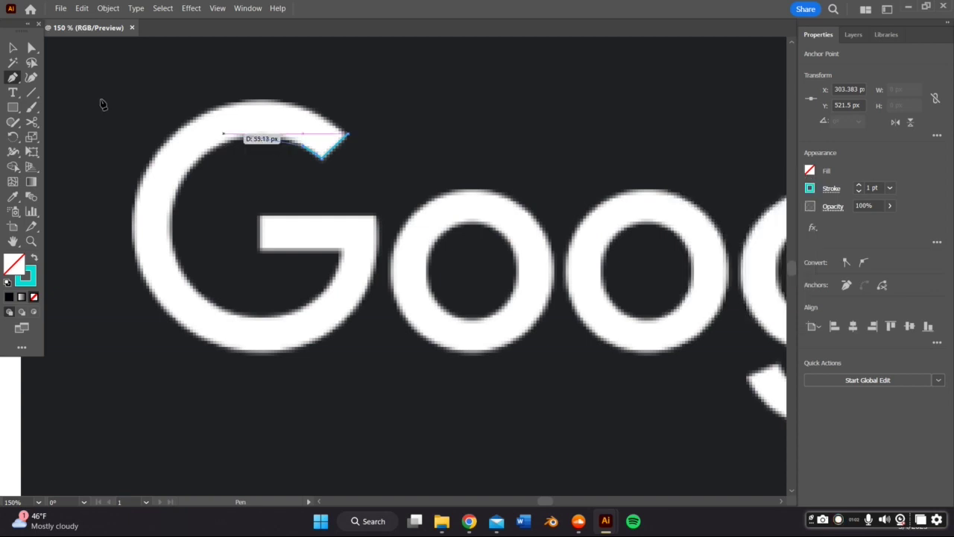
Trace the rest of the G's inner and outer contours with the Curvature tool and close the outline at its starting corner.
{"action": "left_click", "coordinate": [32, 77]}
{"action": "left_click", "coordinate": [257, 140]}
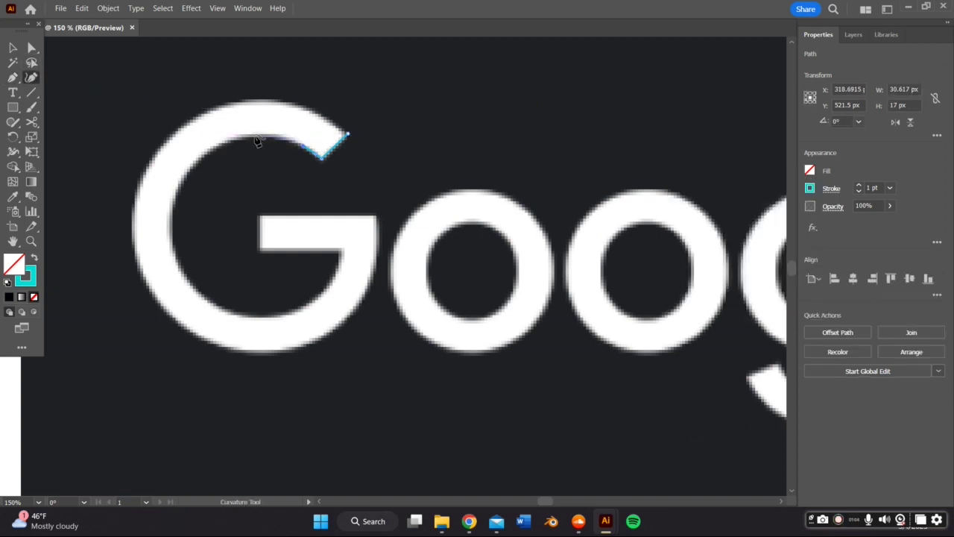
{"action": "left_click", "coordinate": [257, 139]}
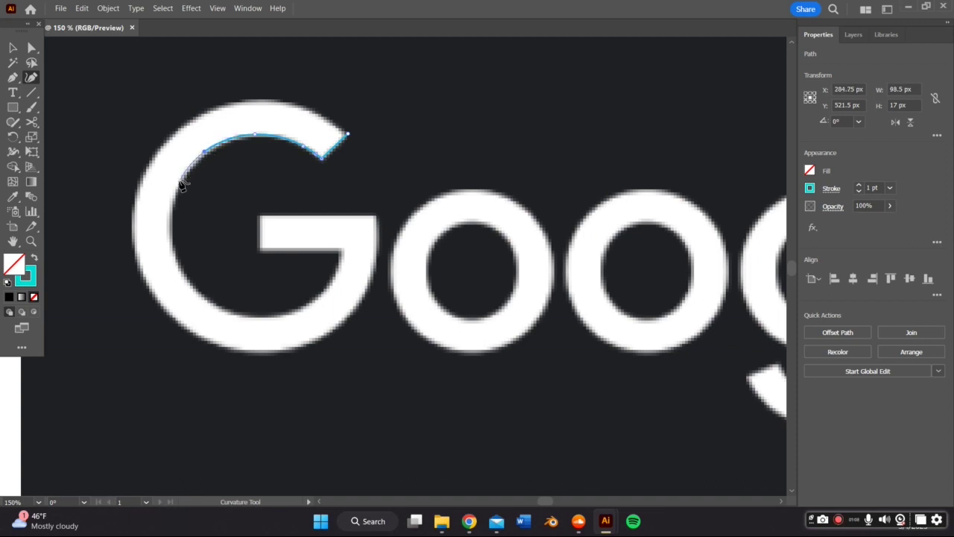
{"action": "left_click", "coordinate": [179, 182]}
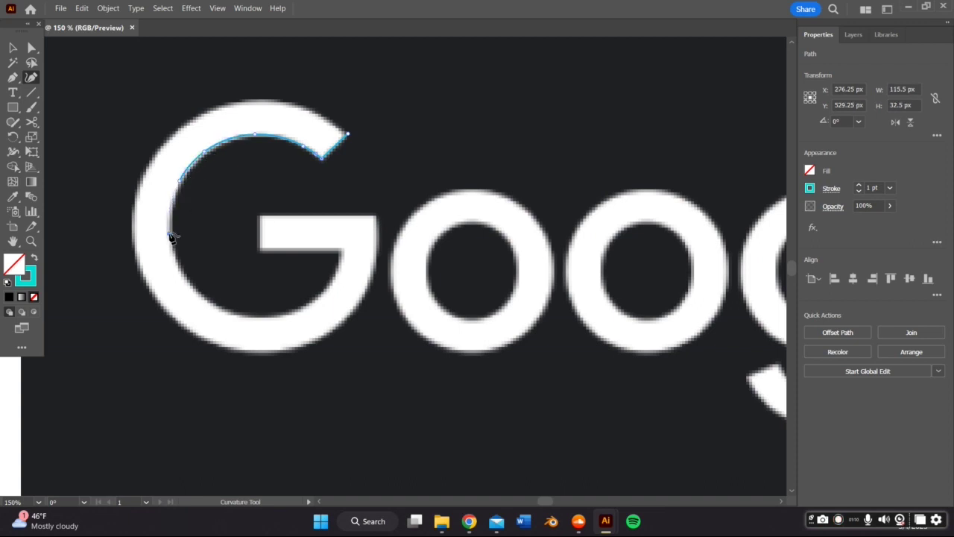
{"action": "left_click", "coordinate": [170, 235]}
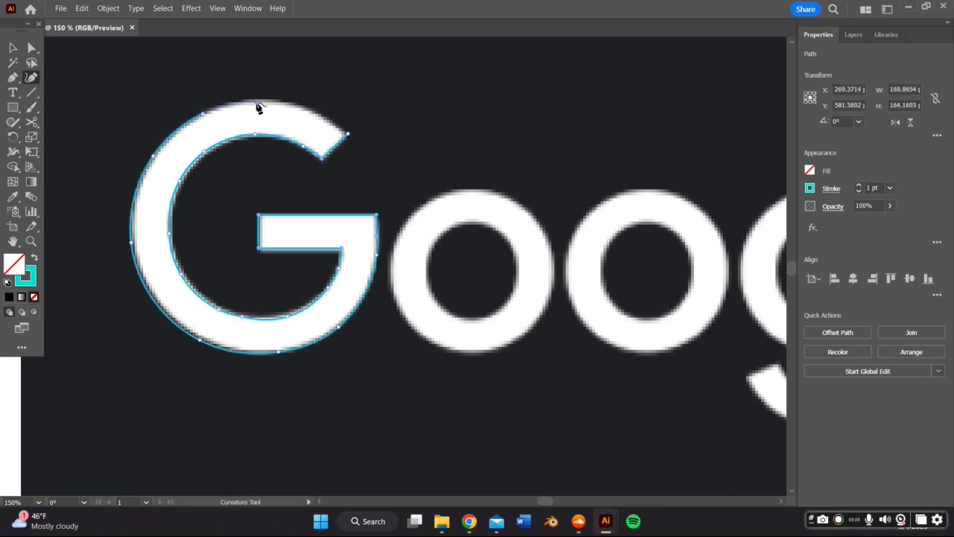
{"action": "left_click", "coordinate": [304, 108]}
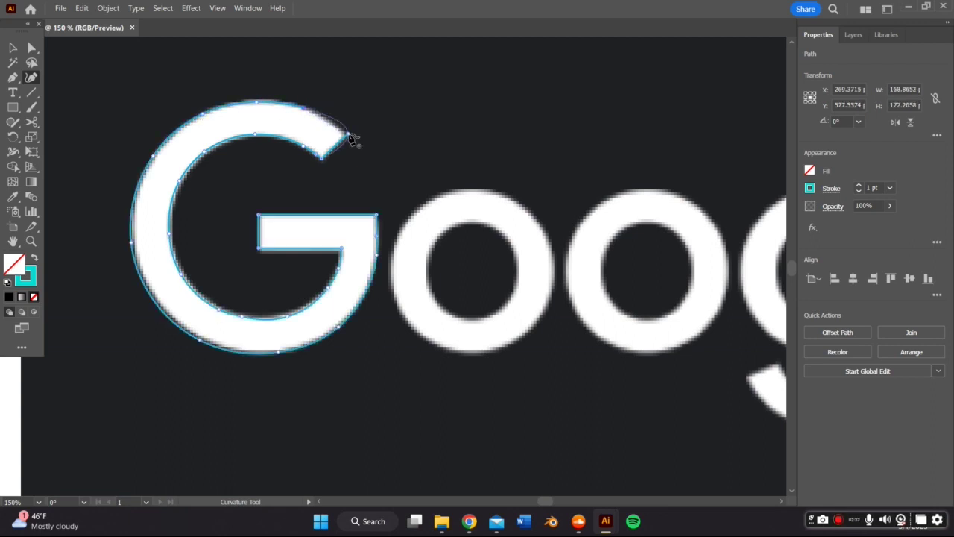
{"action": "left_click", "coordinate": [349, 135]}
{"action": "key", "text": "p"}
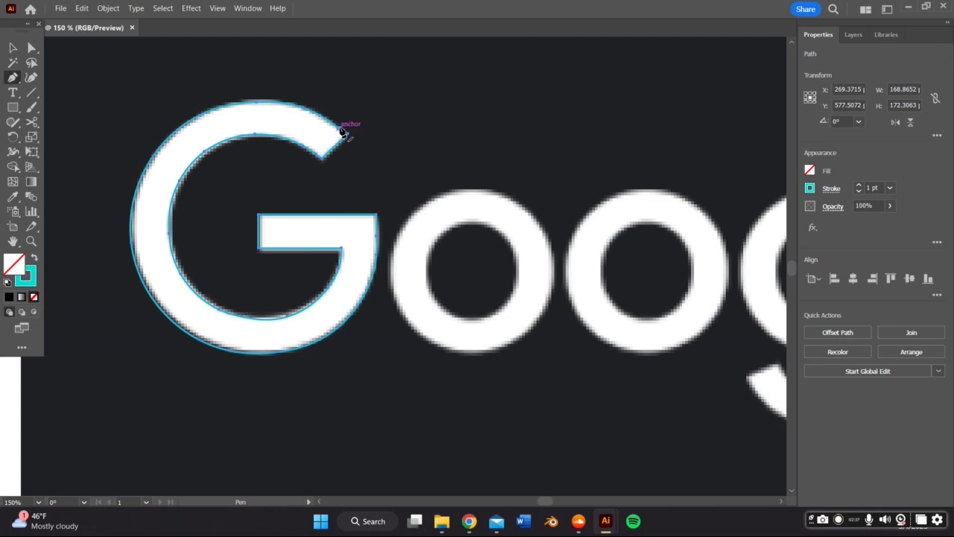
{"action": "left_click", "coordinate": [343, 132]}
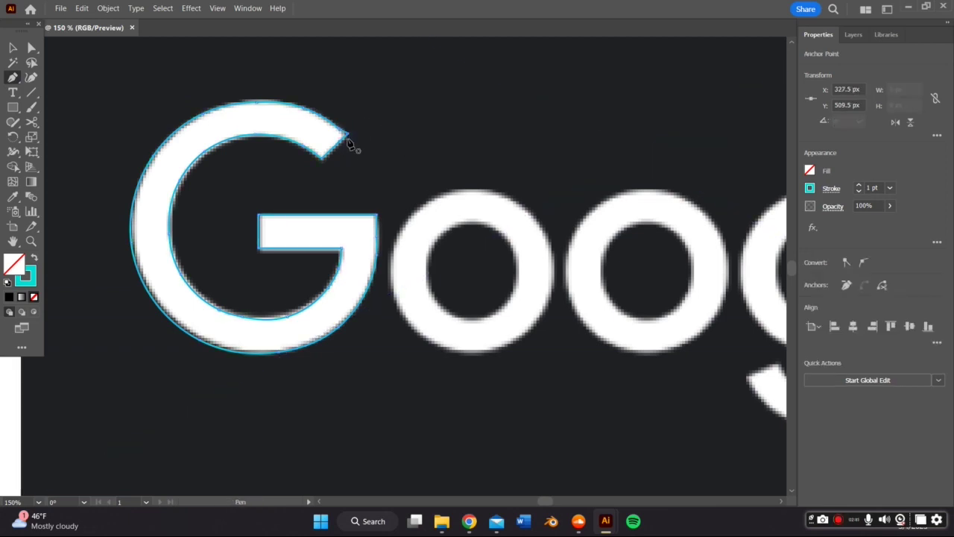
Start tracing the outer circle of the first o with the Curvature tool along its upper edge.
{"action": "left_click_drag", "start_coordinate": [399, 173], "coordinate": [234, 131]}
{"action": "left_click", "coordinate": [31, 78]}
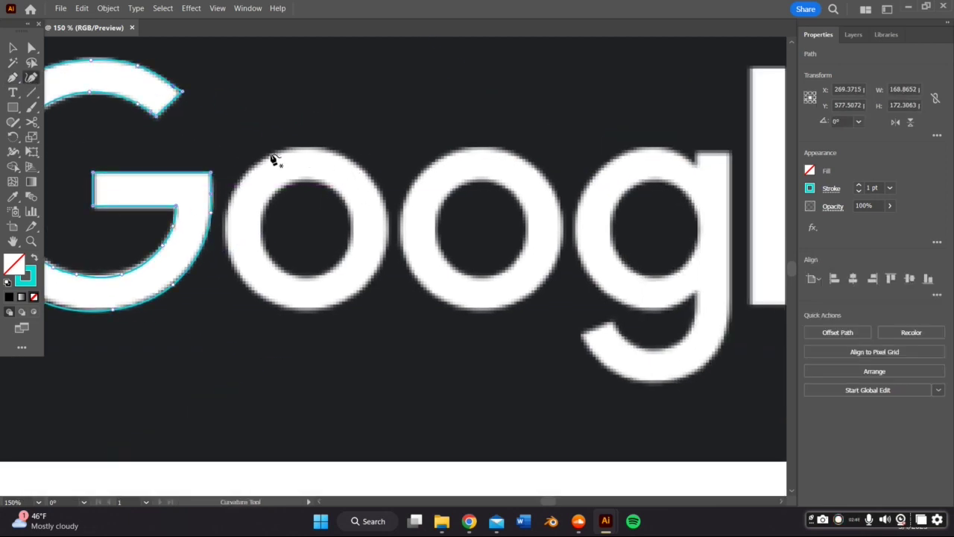
{"action": "left_click", "coordinate": [272, 156]}
{"action": "left_click", "coordinate": [302, 147]}
{"action": "left_click", "coordinate": [348, 159]}
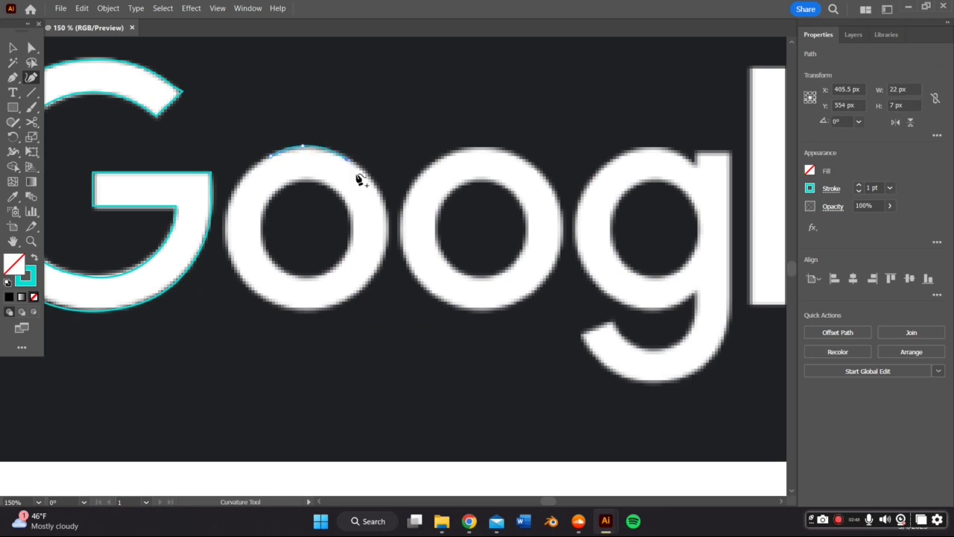
Move the reference logo image off the artboard, leaving the traced letter outlines in place.
{"action": "left_click_drag", "start_coordinate": [462, 64], "coordinate": [485, 102]}
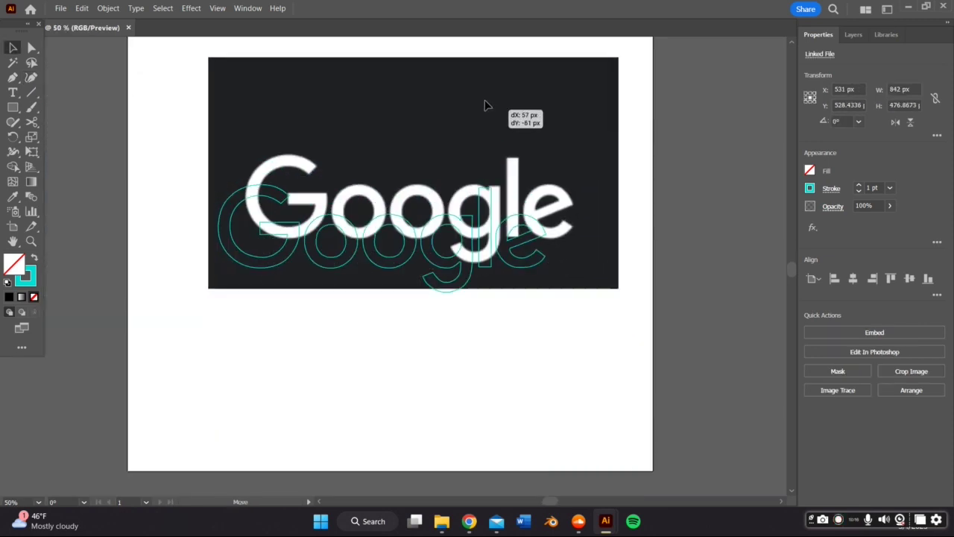
{"action": "key", "text": "ctrl+z"}
{"action": "scroll", "coordinate": [462, 175], "scroll_direction": "down", "scroll_amount": 1, "text": "alt"}
{"action": "left_click_drag", "start_coordinate": [440, 265], "coordinate": [92, 152]}
Fill all the traced letter outlines with the light peach color FFE9DF.
{"action": "left_click_drag", "start_coordinate": [530, 317], "coordinate": [377, 212]}
{"action": "key", "text": "ctrl+equal"}
{"action": "scroll", "coordinate": [769, 275], "scroll_direction": "right", "scroll_amount": 4}
{"action": "scroll", "coordinate": [769, 275], "scroll_direction": "down", "scroll_amount": 3}
{"action": "left_click", "coordinate": [377, 253]}
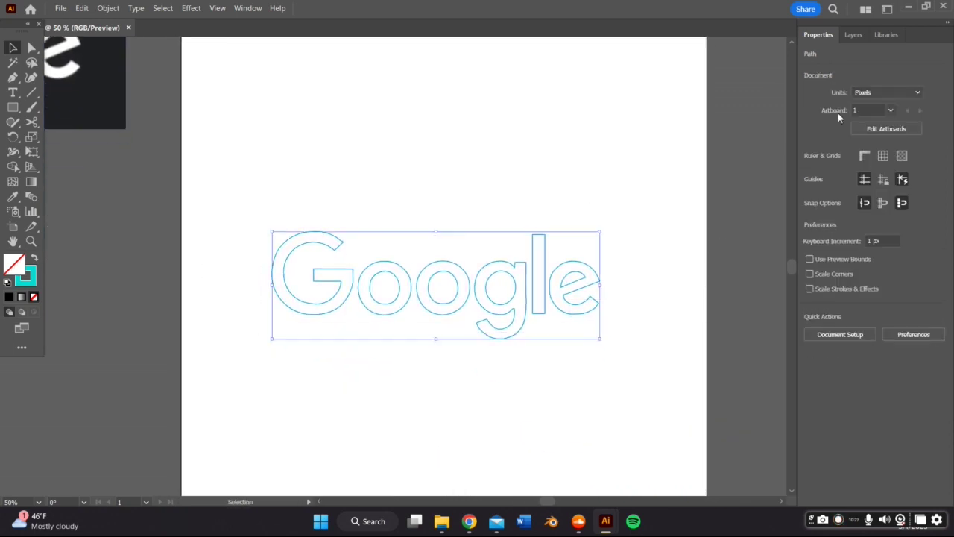
{"action": "left_click", "coordinate": [809, 171]}
{"action": "left_click_drag", "start_coordinate": [731, 304], "coordinate": [673, 290]}
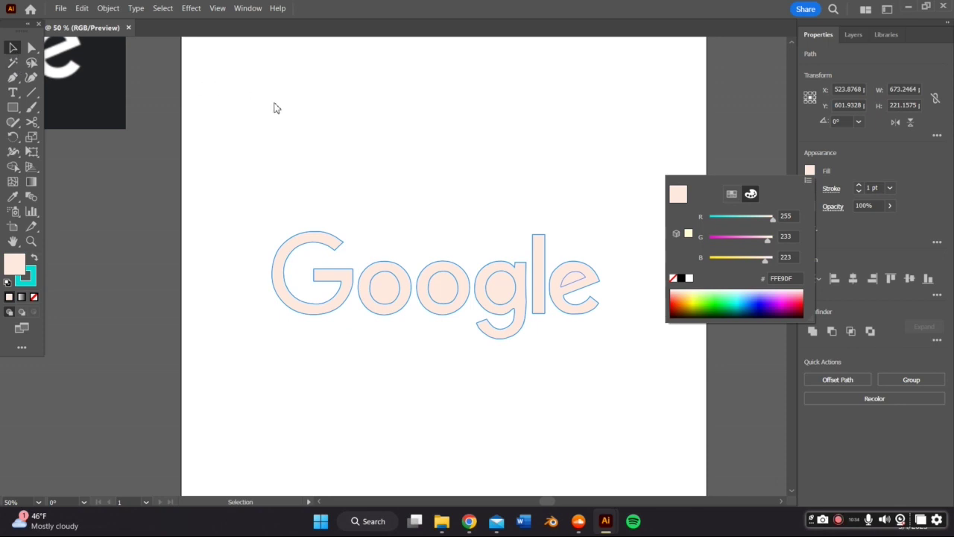
{"action": "key", "text": "Escape"}
Cut the inner circles out of both o letters with the Minus Front Pathfinder operation.
{"action": "key", "text": "ctrl+equal"}
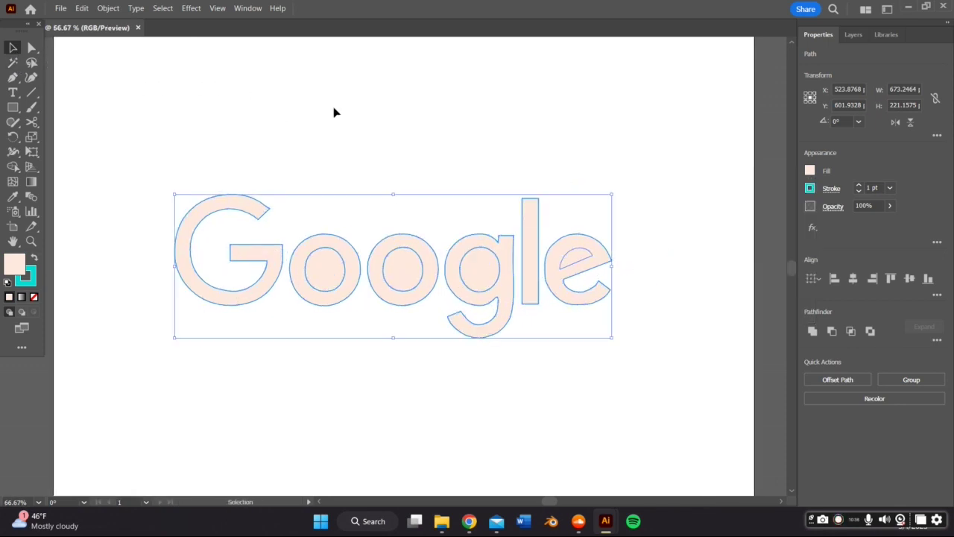
{"action": "left_click", "coordinate": [336, 112]}
{"action": "left_click", "coordinate": [326, 301]}
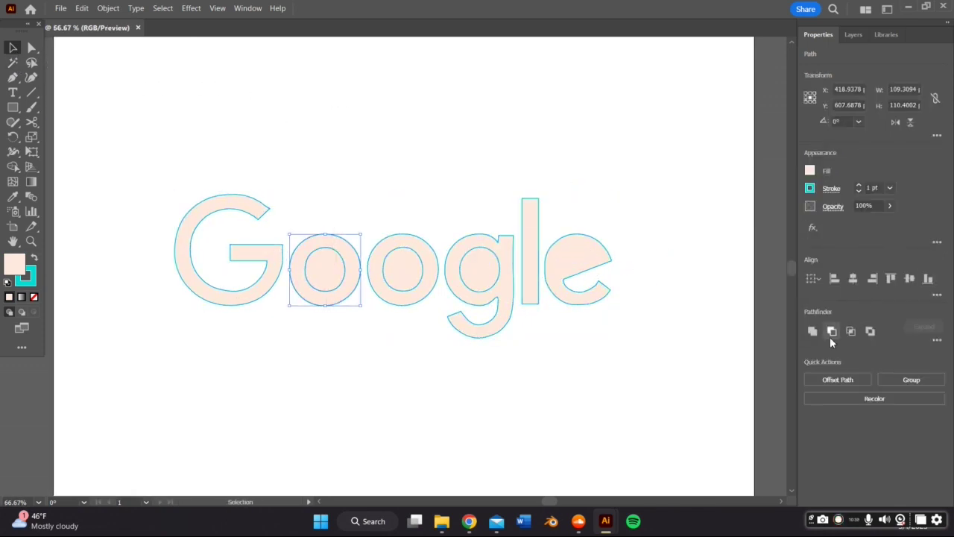
{"action": "left_click", "coordinate": [831, 332]}
{"action": "left_click", "coordinate": [422, 285]}
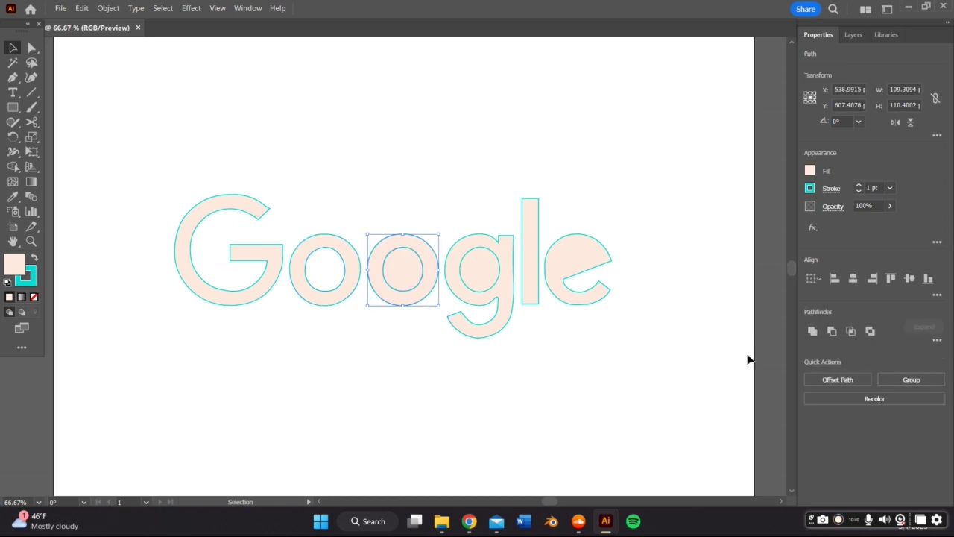
{"action": "left_click", "coordinate": [831, 332]}
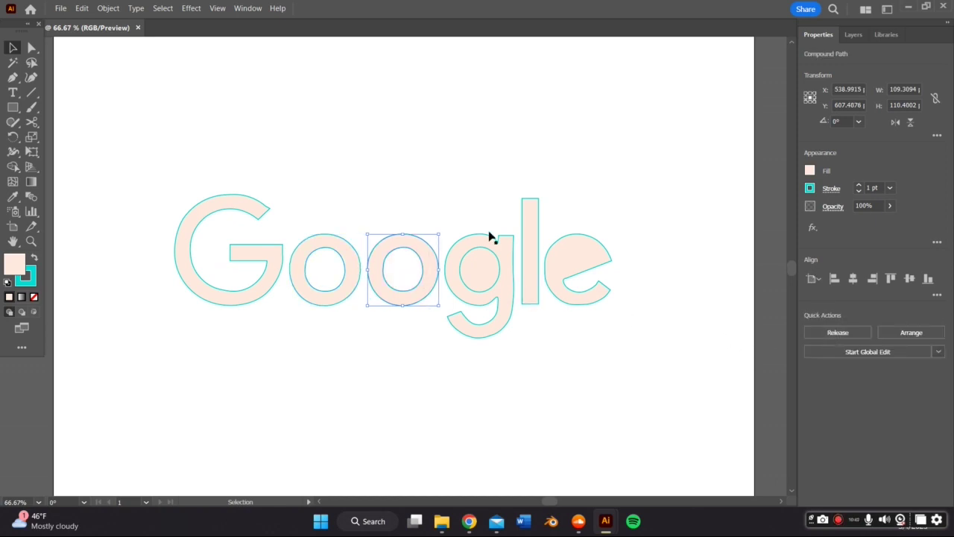
Make compound paths from the g and the e so their inner shapes become holes.
{"action": "left_click", "coordinate": [499, 303]}
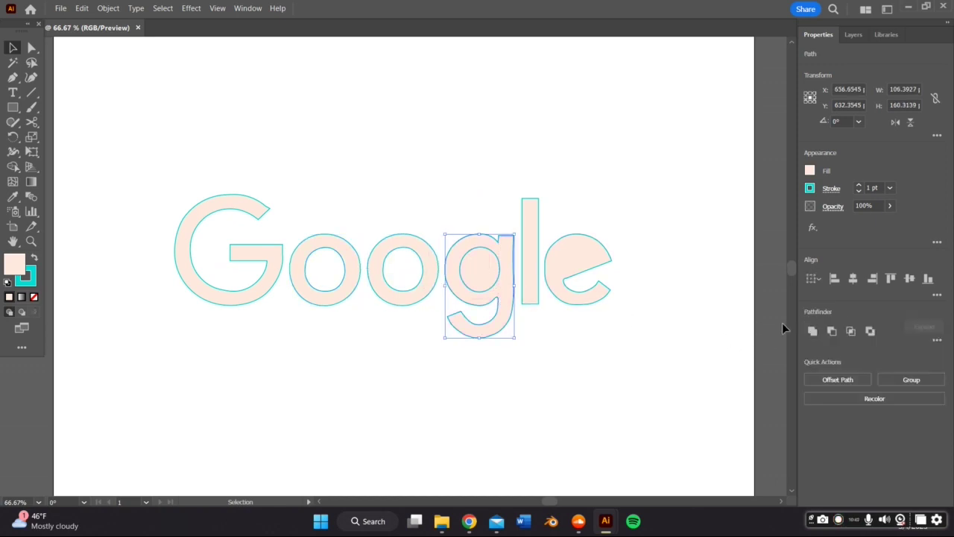
{"action": "right_click", "coordinate": [492, 278]}
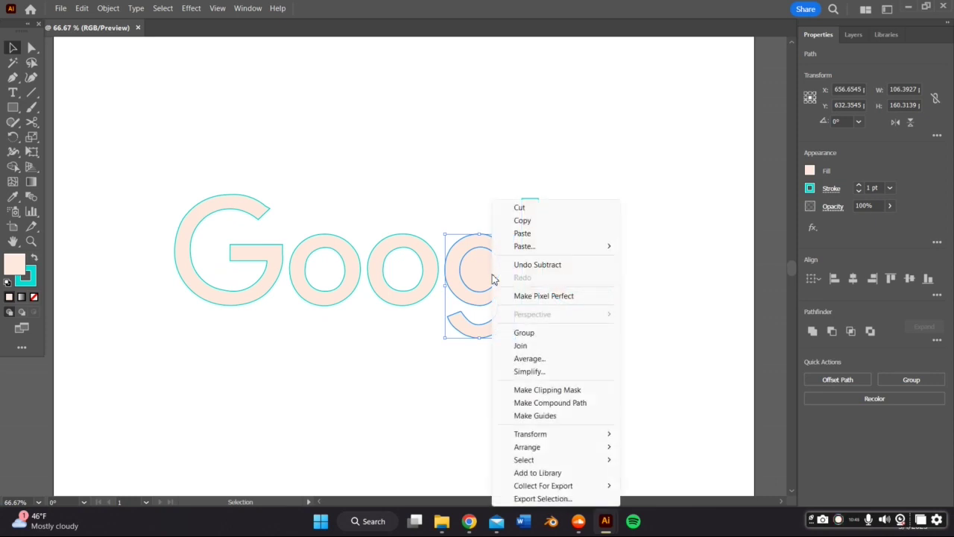
{"action": "left_click", "coordinate": [561, 403]}
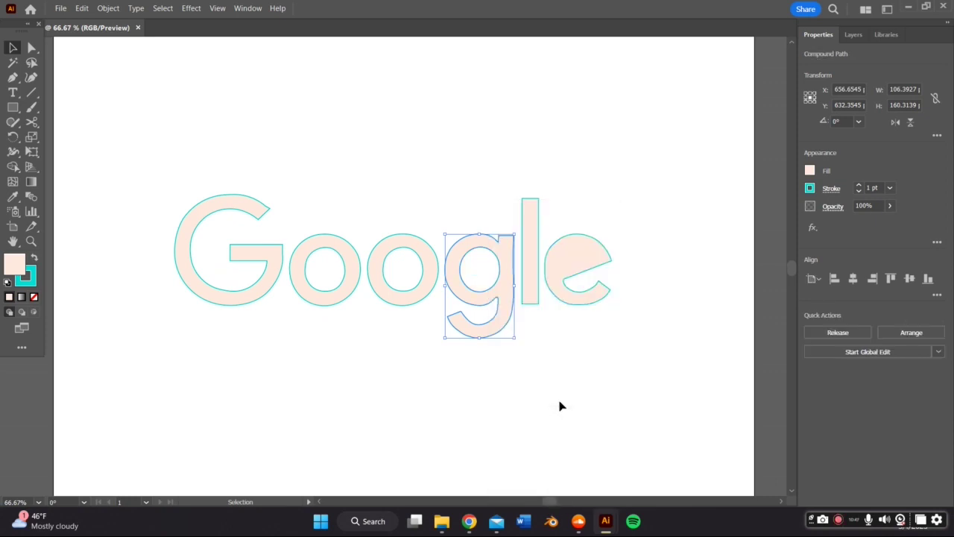
{"action": "left_click", "coordinate": [581, 284]}
{"action": "right_click", "coordinate": [585, 292]}
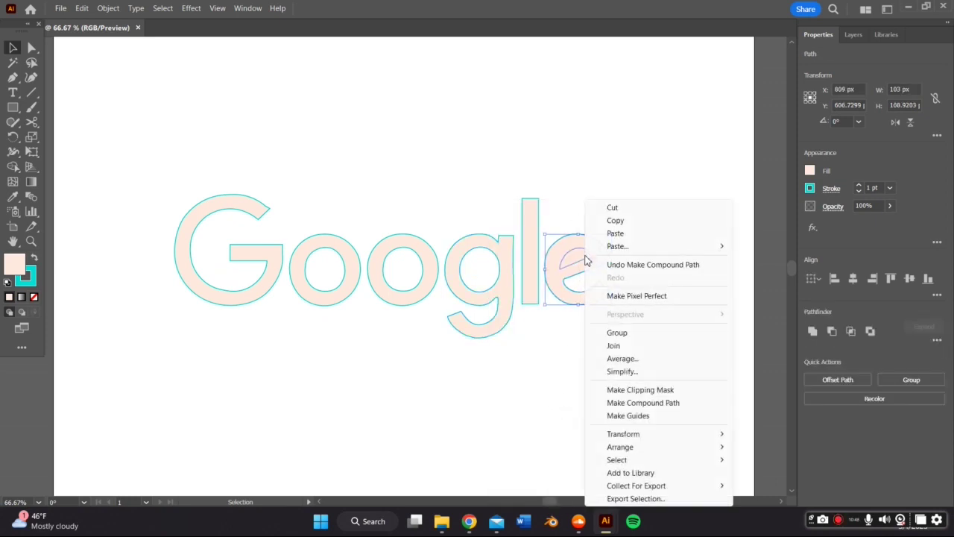
{"action": "left_click", "coordinate": [635, 402]}
{"action": "left_click", "coordinate": [589, 382]}
{"action": "left_click_drag", "start_coordinate": [357, 343], "coordinate": [459, 348]}
{"action": "left_click_drag", "start_coordinate": [733, 309], "coordinate": [312, 232]}
{"action": "left_click", "coordinate": [483, 136]}
{"action": "left_click_drag", "start_coordinate": [632, 318], "coordinate": [528, 342]}
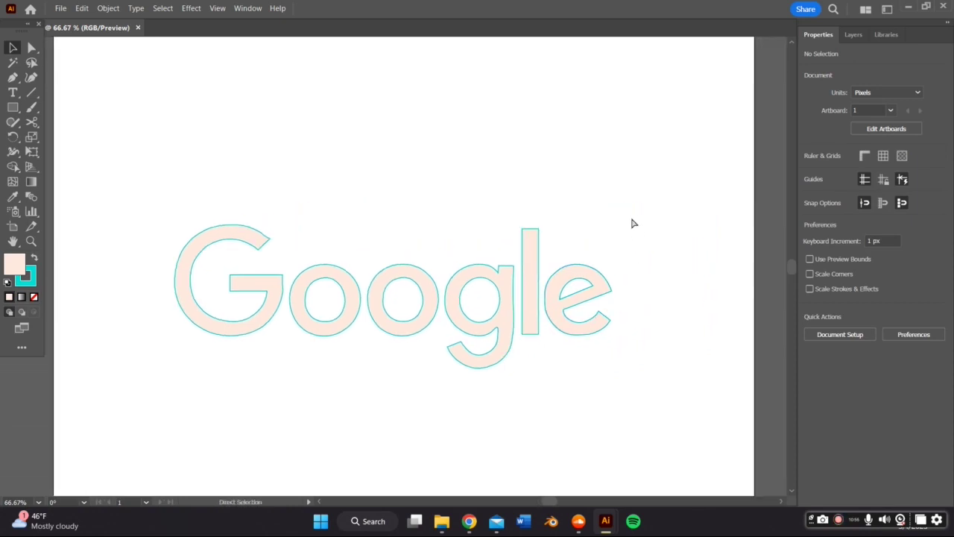
{"action": "key", "text": "ctrl+minus"}
{"action": "key", "text": "ctrl+minus"}
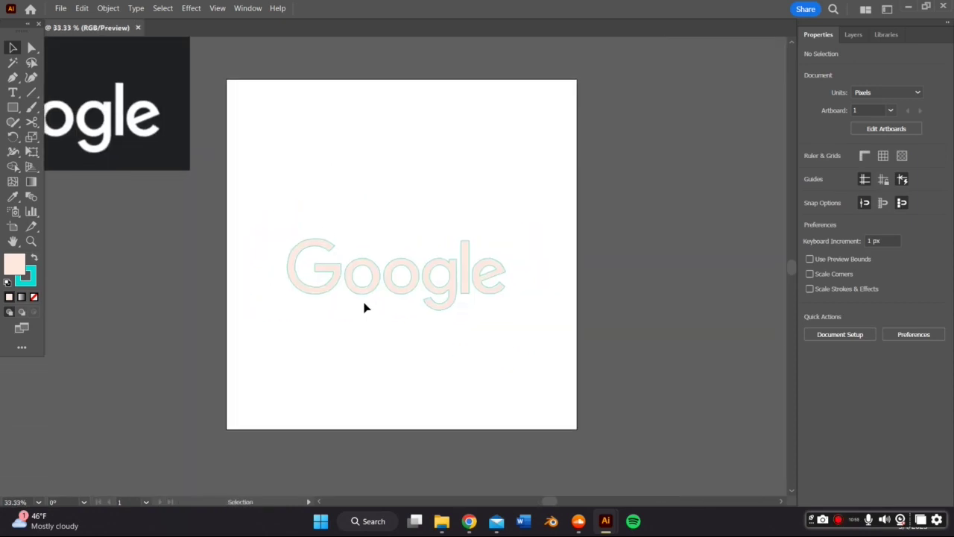
Draw drips hanging from the bottom edge of the G by redrawing its outline with the Pencil tool.
{"action": "key", "text": "ctrl+plus"}
{"action": "key", "text": "ctrl+plus"}
{"action": "key", "text": "ctrl+plus"}
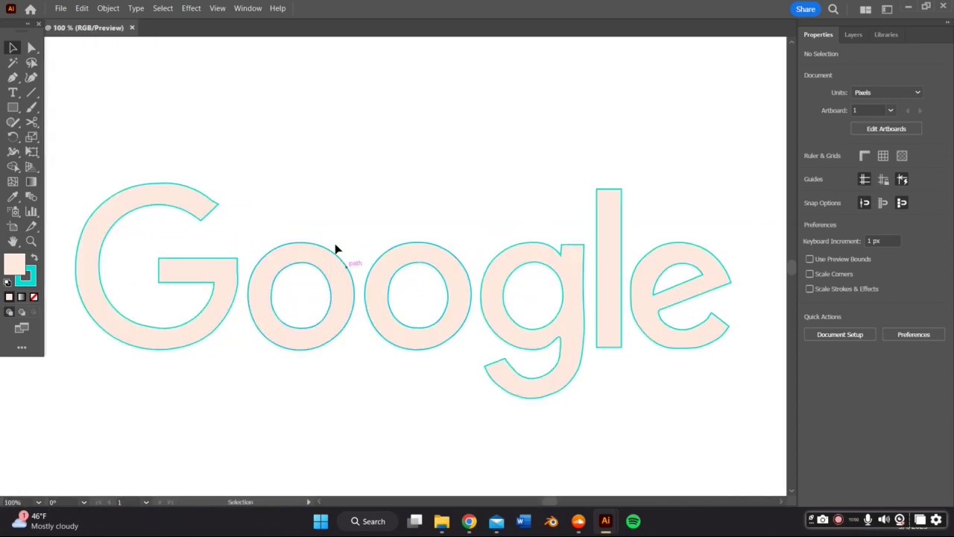
{"action": "left_click_drag", "start_coordinate": [385, 237], "coordinate": [491, 228]}
{"action": "key", "text": "ctrl+plus"}
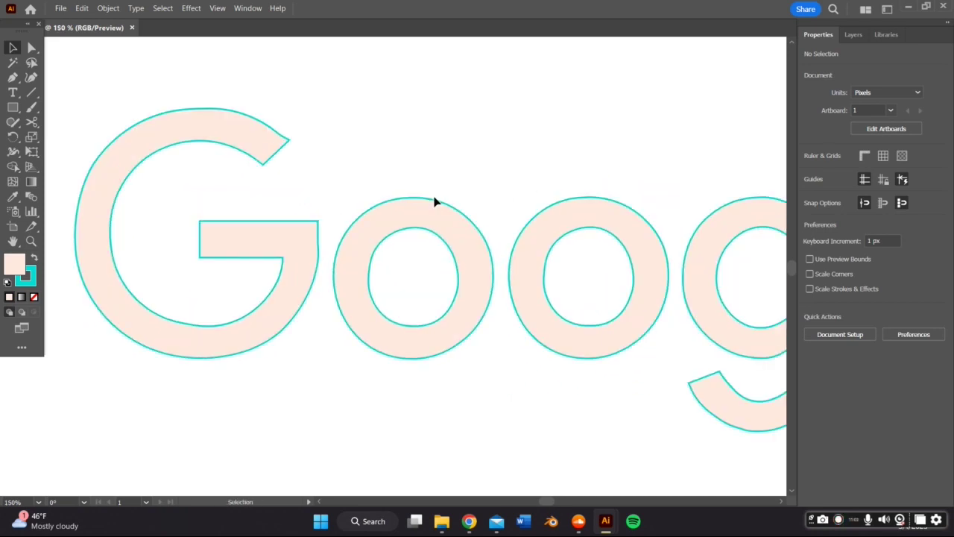
{"action": "left_click_drag", "start_coordinate": [436, 202], "coordinate": [458, 182]}
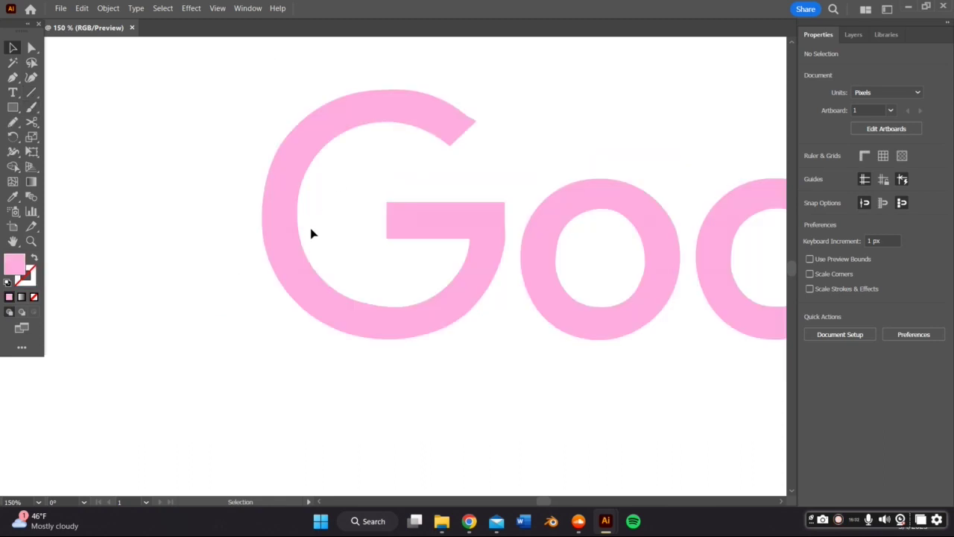
{"action": "left_click", "coordinate": [300, 264]}
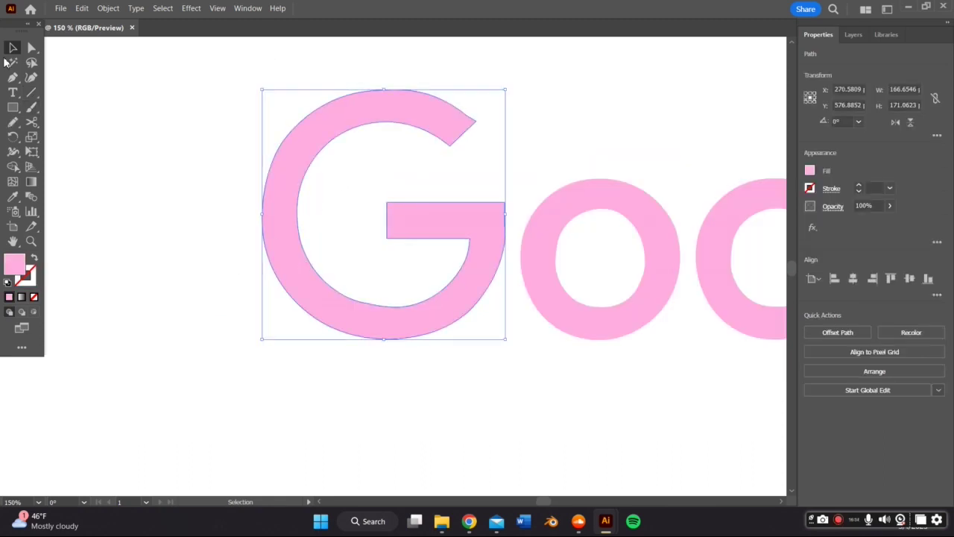
{"action": "left_click", "coordinate": [17, 121]}
{"action": "left_click", "coordinate": [15, 121]}
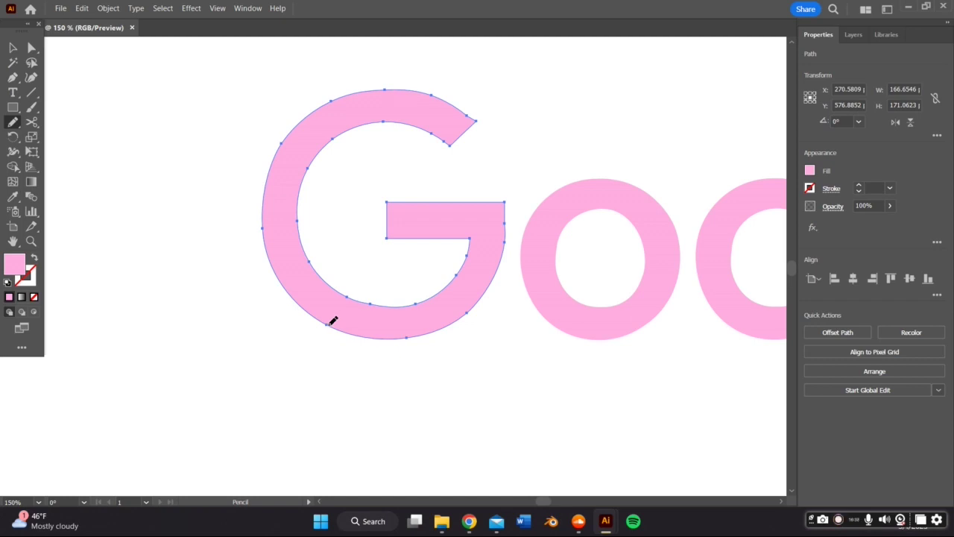
{"action": "key", "text": "ctrl"}
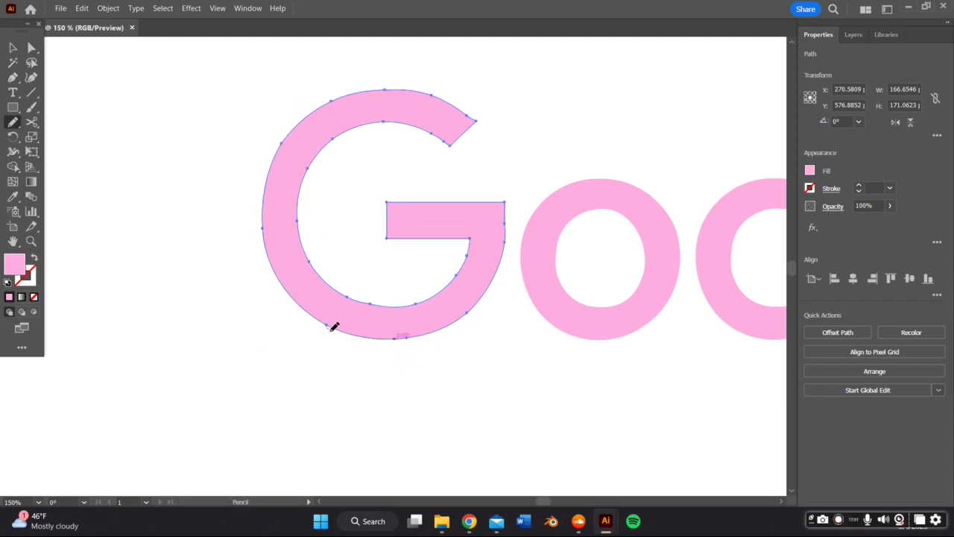
{"action": "left_click_drag", "start_coordinate": [340, 356], "coordinate": [333, 372]}
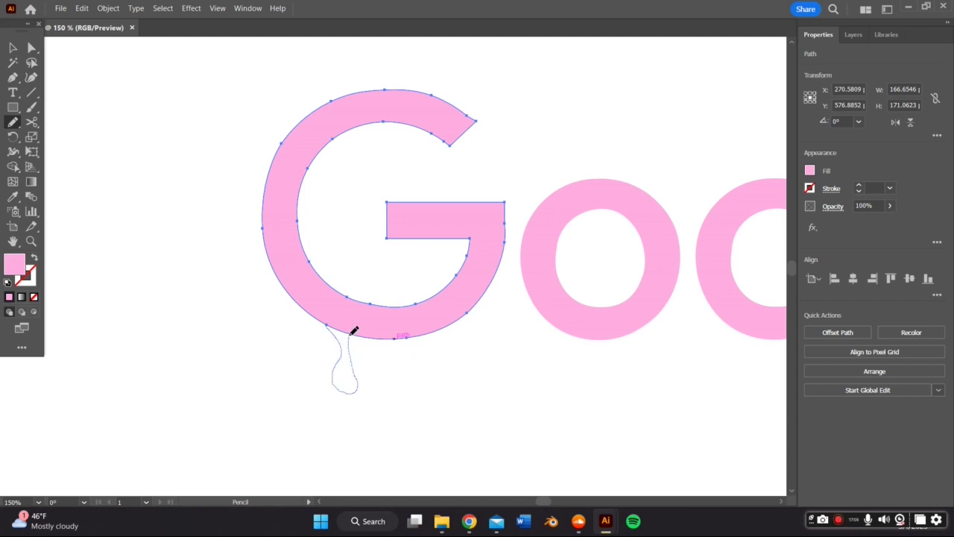
{"action": "left_click_drag", "start_coordinate": [362, 330], "coordinate": [363, 331]}
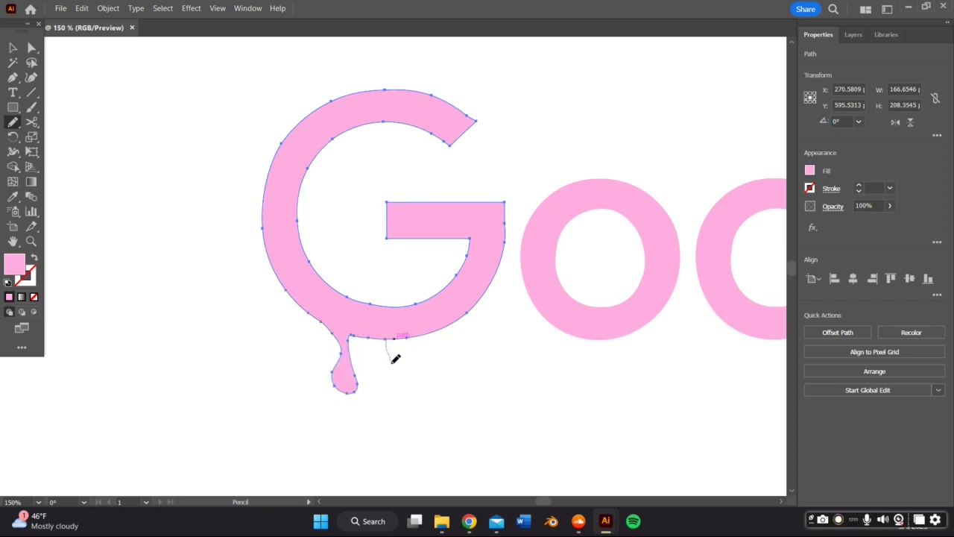
{"action": "left_click_drag", "start_coordinate": [391, 375], "coordinate": [405, 383]}
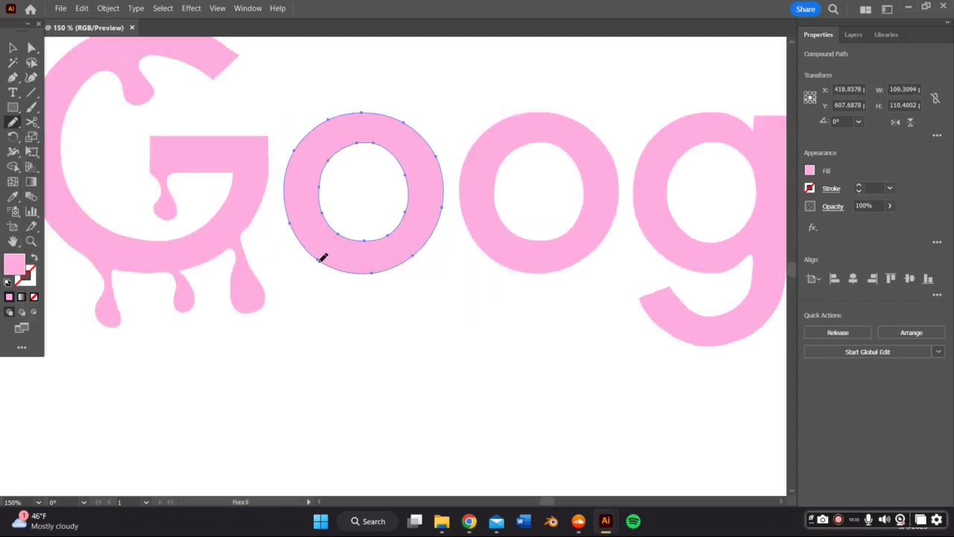
Draw a long teardrop-shaped drip hanging from the bottom of the first o with the Pencil tool.
{"action": "left_click_drag", "start_coordinate": [332, 260], "coordinate": [348, 322]}
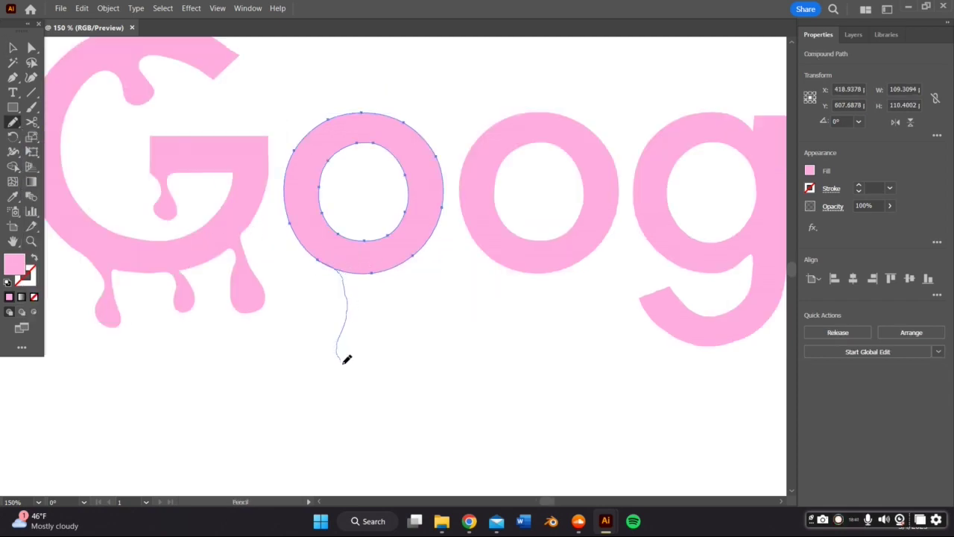
{"action": "left_click_drag", "start_coordinate": [343, 360], "coordinate": [368, 369]}
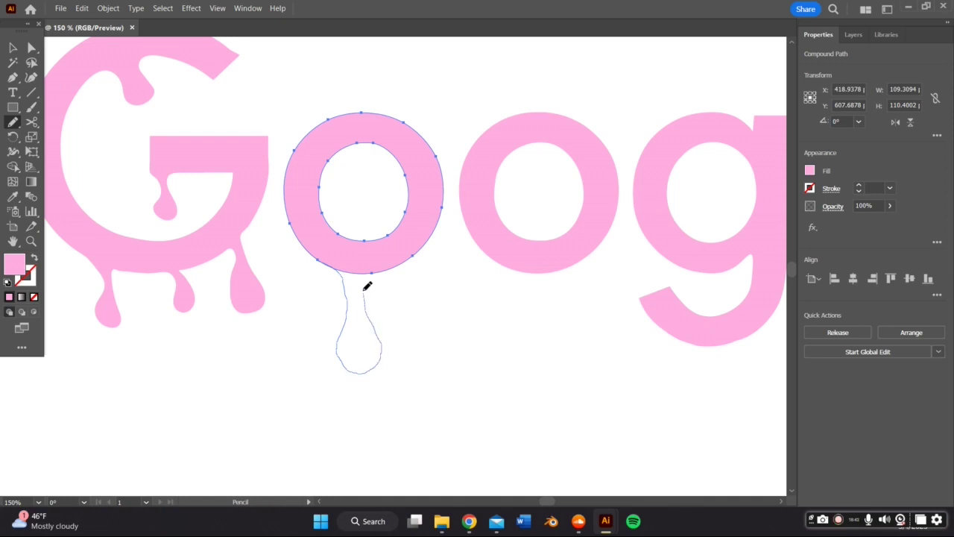
{"action": "left_click_drag", "start_coordinate": [373, 271], "coordinate": [379, 267]}
{"action": "mouse_move", "coordinate": [449, 297]}
{"action": "left_mouse_down"}
{"action": "mouse_move", "coordinate": [452, 334]}
{"action": "mouse_move", "coordinate": [630, 326]}
{"action": "mouse_move", "coordinate": [371, 375]}
{"action": "left_mouse_up"}
{"action": "key", "text": "ctrl+minus"}
{"action": "key", "text": "ctrl+minus"}
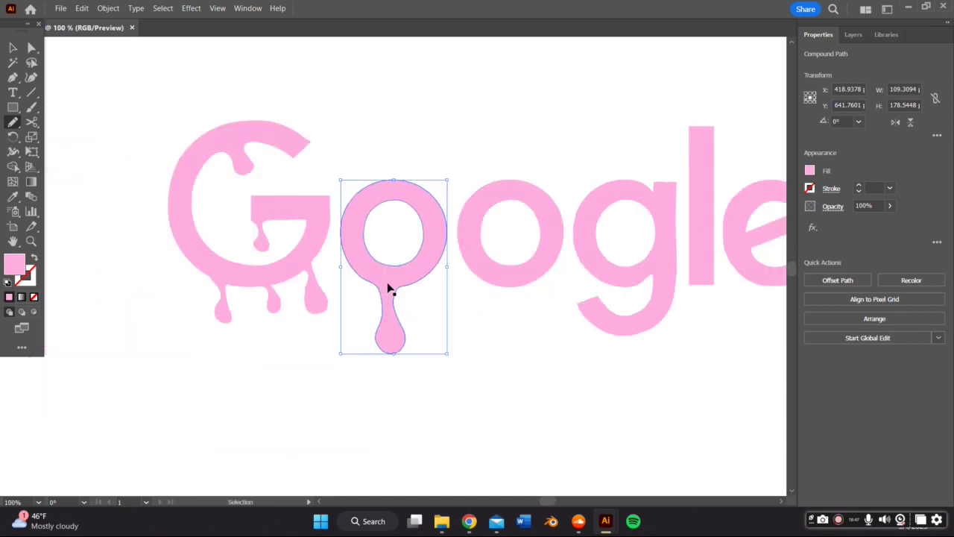
{"action": "key", "text": "ctrl+equal"}
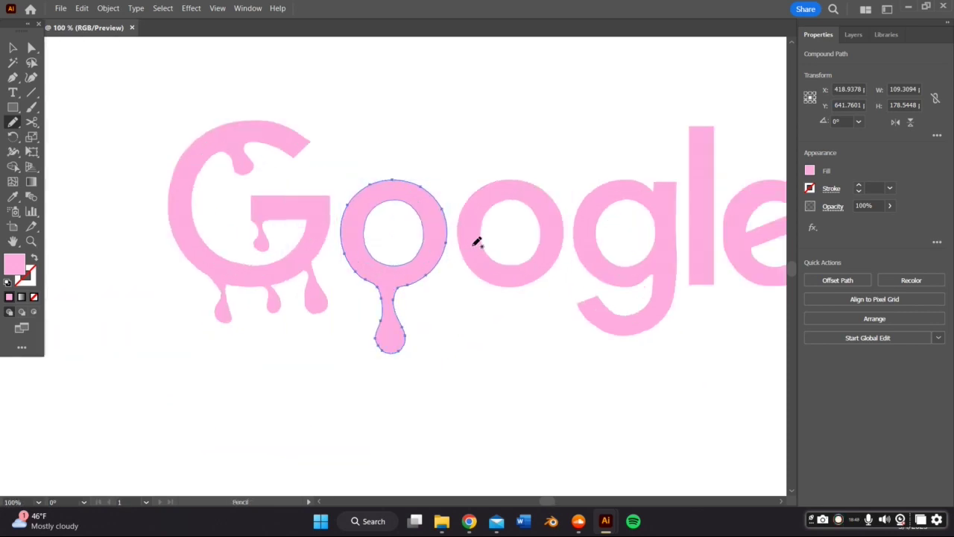
{"action": "left_click_drag", "start_coordinate": [474, 245], "coordinate": [396, 272]}
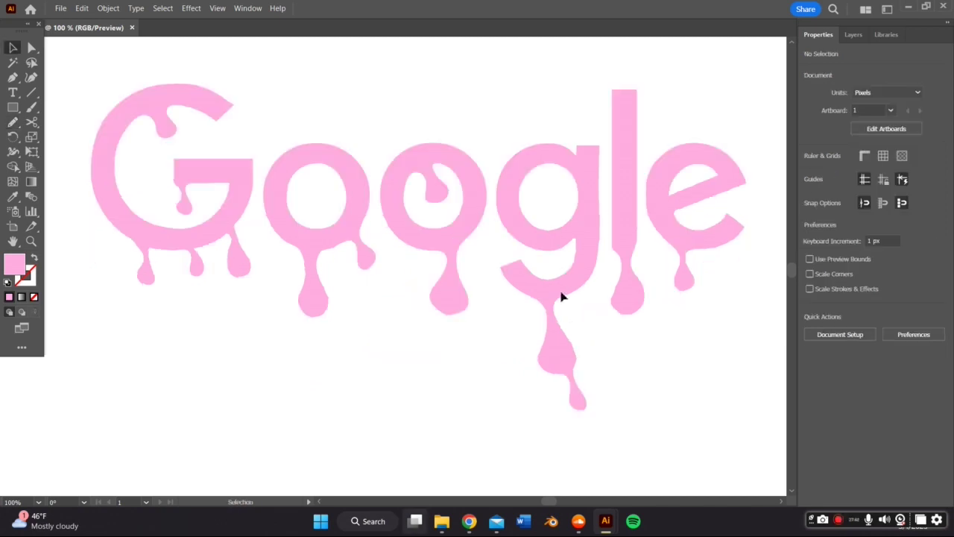
Export the dripping logo artwork as the SVG file google-01.
{"action": "scroll", "coordinate": [394, 326], "scroll_direction": "up", "scroll_amount": 2}
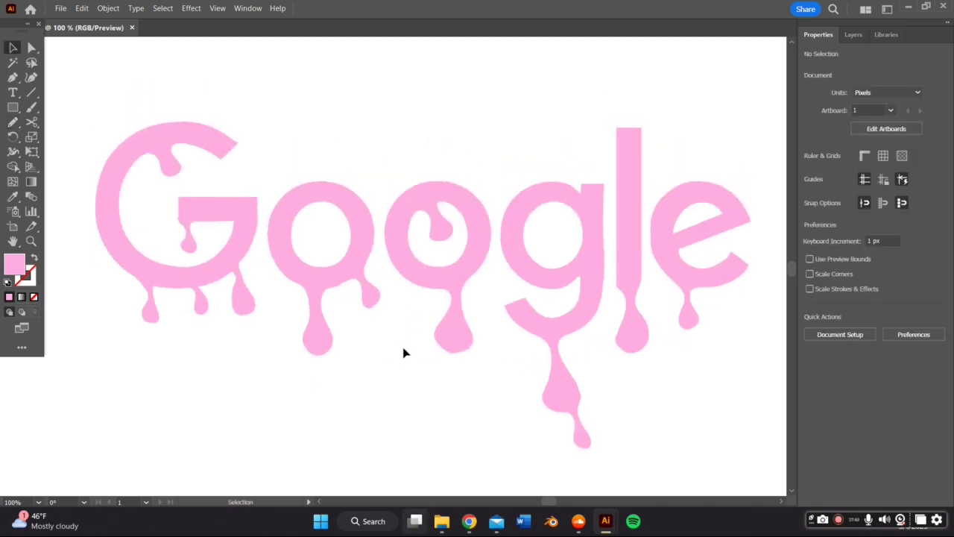
{"action": "left_click_drag", "start_coordinate": [404, 349], "coordinate": [413, 310]}
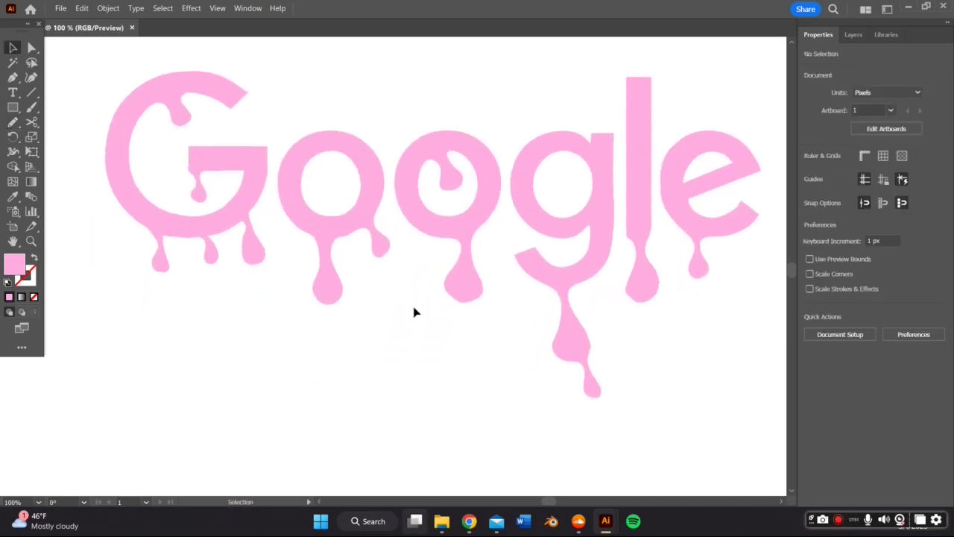
{"action": "key", "text": "ctrl+minus"}
{"action": "left_click", "coordinate": [61, 8]}
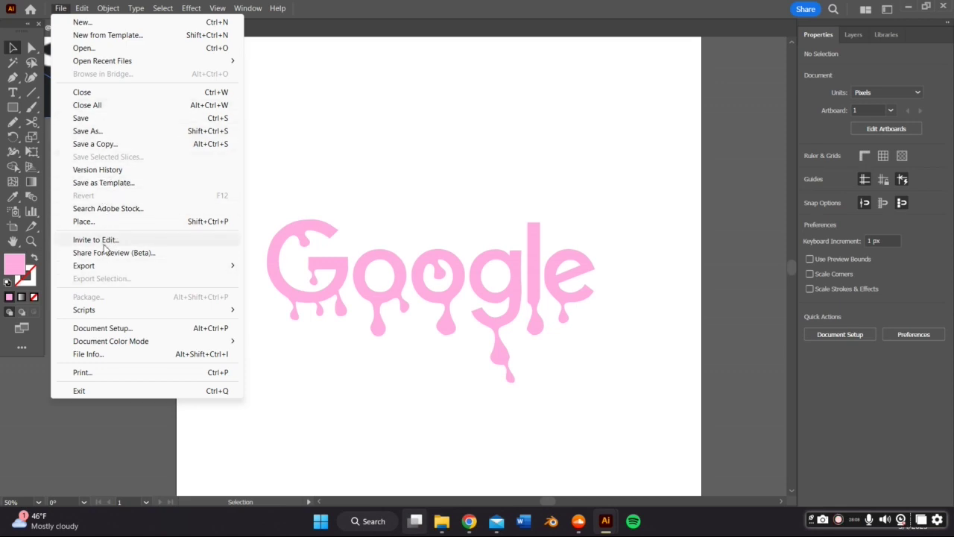
{"action": "mouse_move", "coordinate": [107, 265]}
{"action": "left_click", "coordinate": [263, 278]}
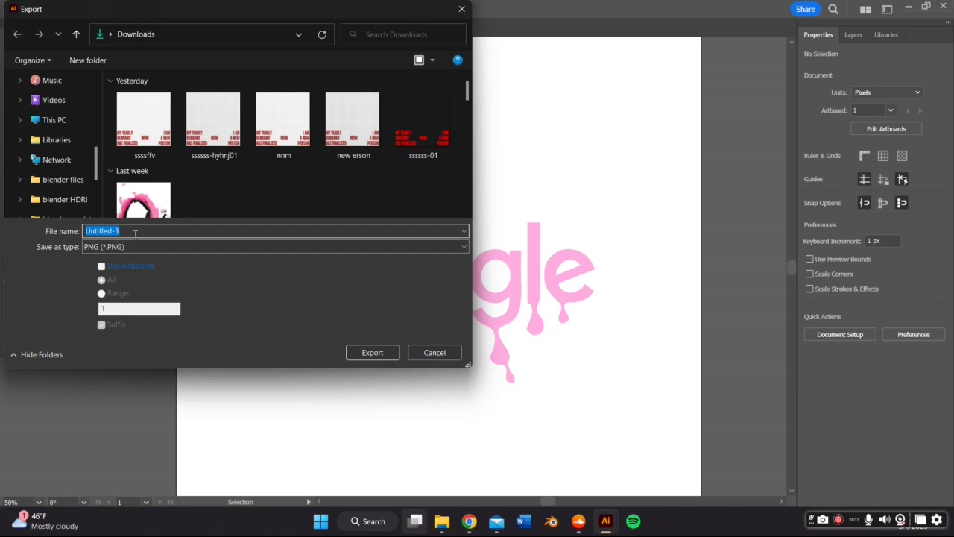
{"action": "key", "text": "Return"}
{"action": "left_click", "coordinate": [485, 300]}
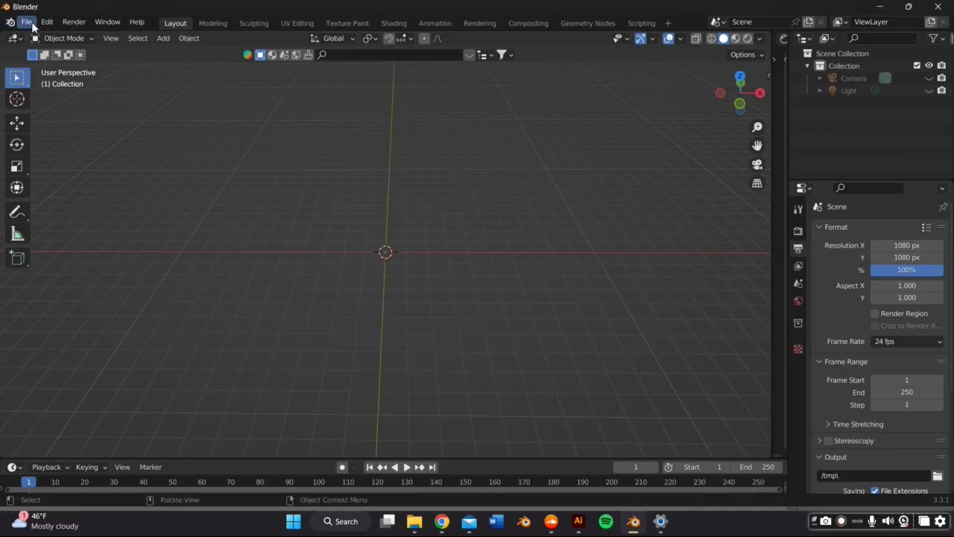
In Blender, import the SVG file google-01.svg into the empty scene.
{"action": "left_click", "coordinate": [26, 21]}
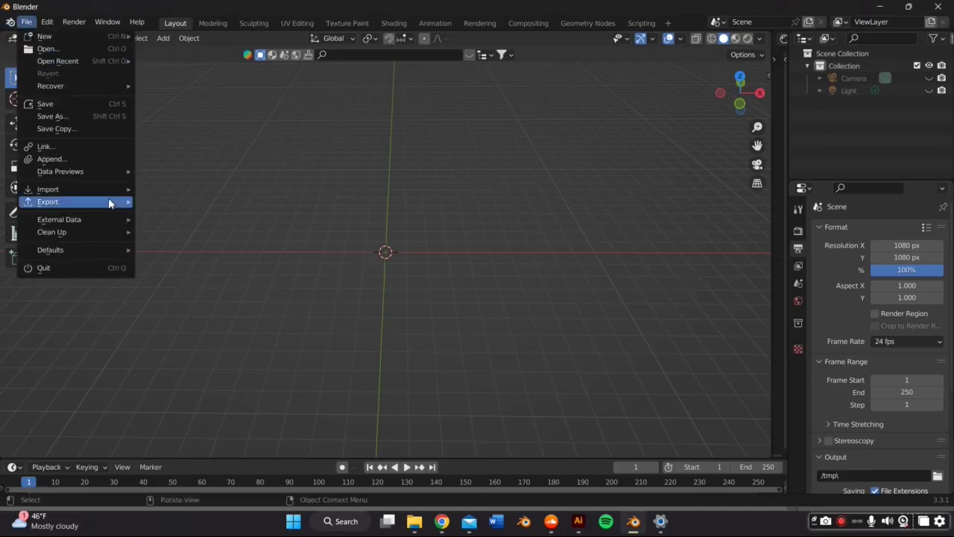
{"action": "mouse_move", "coordinate": [48, 189]}
{"action": "left_click", "coordinate": [239, 275]}
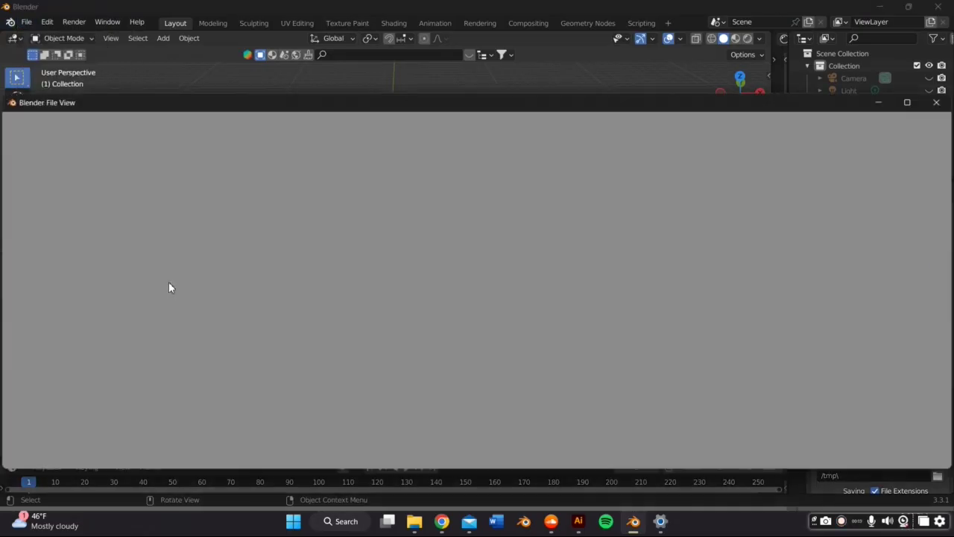
{"action": "left_click", "coordinate": [45, 229]}
{"action": "double_click", "coordinate": [205, 184]}
Scale up all the imported letter curves and move the logo toward the world origin.
{"action": "left_click_drag", "start_coordinate": [470, 297], "coordinate": [343, 176]}
{"action": "key", "text": "s"}
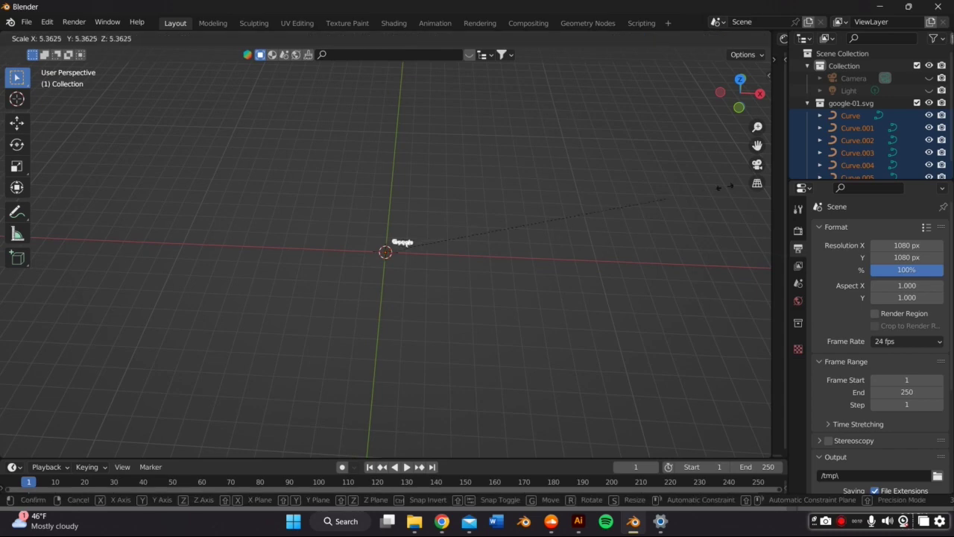
{"action": "left_click", "coordinate": [697, 262]}
{"action": "key", "text": "s"}
{"action": "left_click", "coordinate": [728, 290]}
{"action": "left_click", "coordinate": [17, 124]}
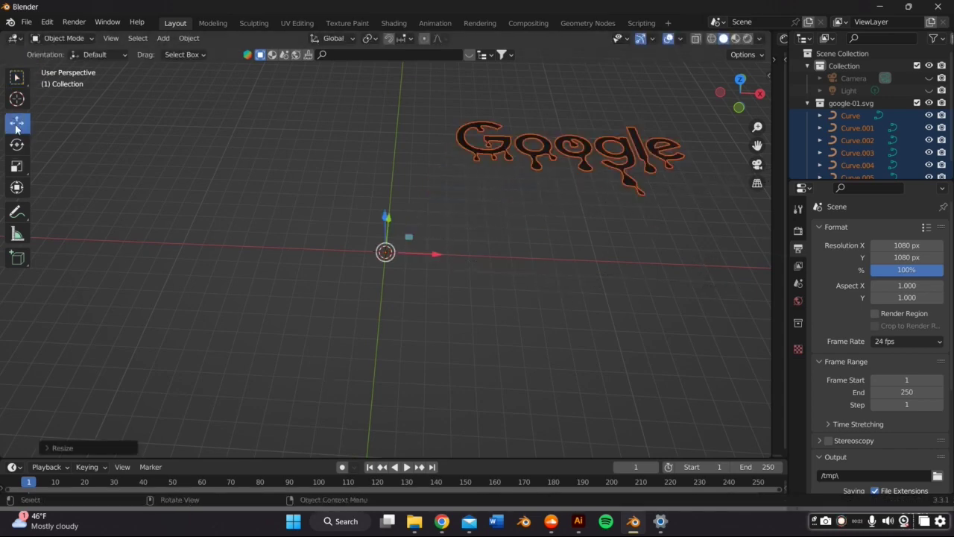
{"action": "left_click_drag", "start_coordinate": [422, 254], "coordinate": [349, 262]}
Rotate all the letter curves 90 degrees about the X axis so the logo stands upright.
{"action": "left_click", "coordinate": [561, 211]}
{"action": "key", "text": "a"}
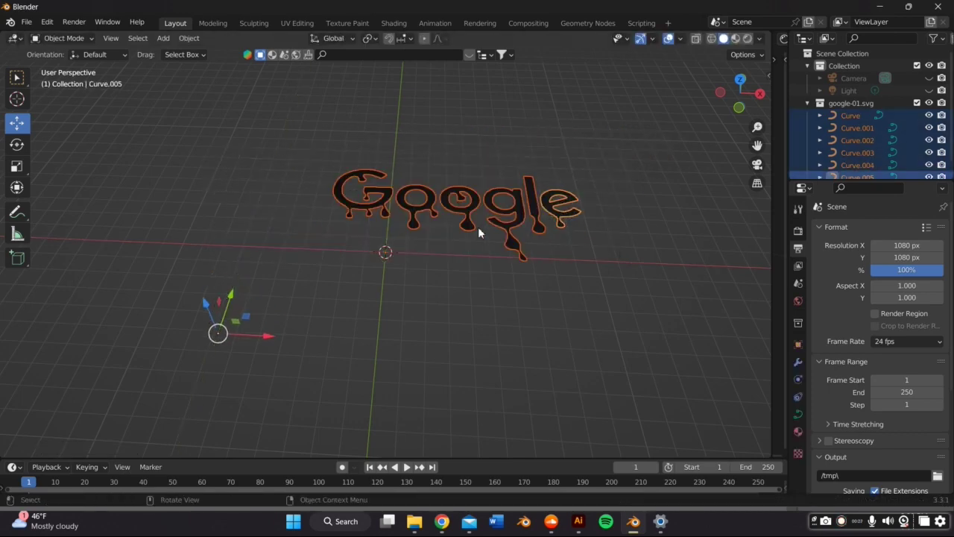
{"action": "type", "text": "rx90"}
{"action": "key", "text": "Return"}
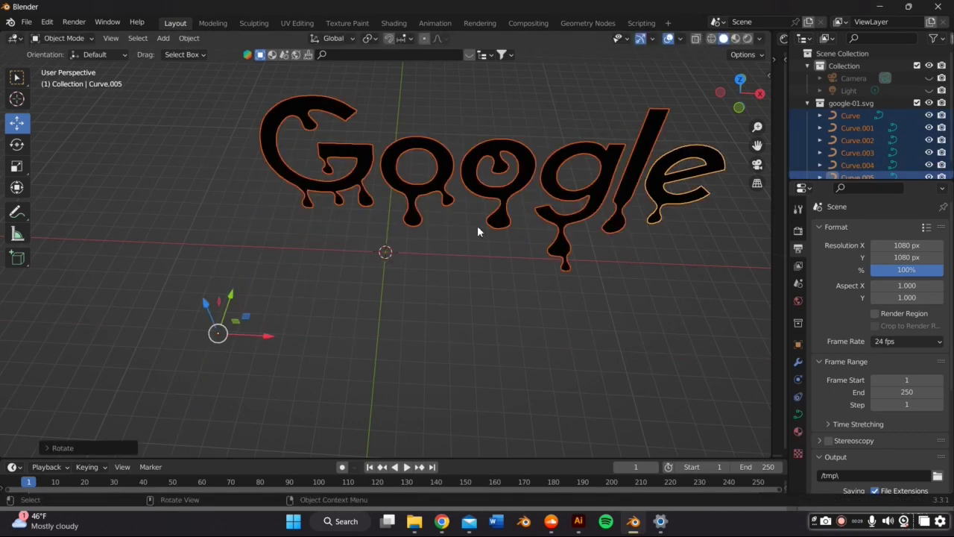
{"action": "scroll", "coordinate": [478, 226], "scroll_direction": "down", "scroll_amount": 4}
{"action": "middle_click_drag", "start_coordinate": [479, 231], "coordinate": [408, 184]}
Add a mesh plane at the world origin and rotate it 90 degrees about the X axis.
{"action": "key", "text": "alt+a"}
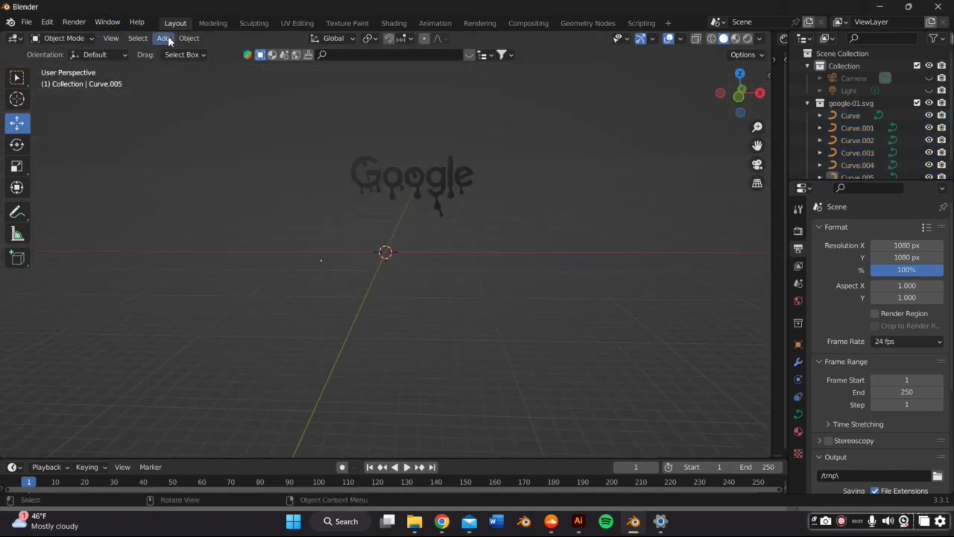
{"action": "left_click", "coordinate": [169, 41]}
{"action": "left_click", "coordinate": [168, 42]}
{"action": "left_click", "coordinate": [167, 42]}
{"action": "mouse_move", "coordinate": [173, 59]}
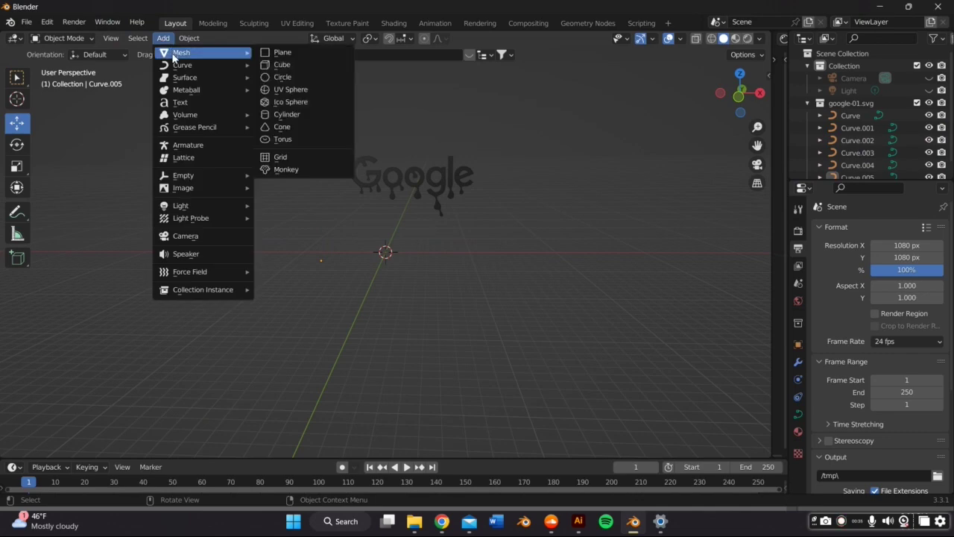
{"action": "left_click", "coordinate": [320, 52]}
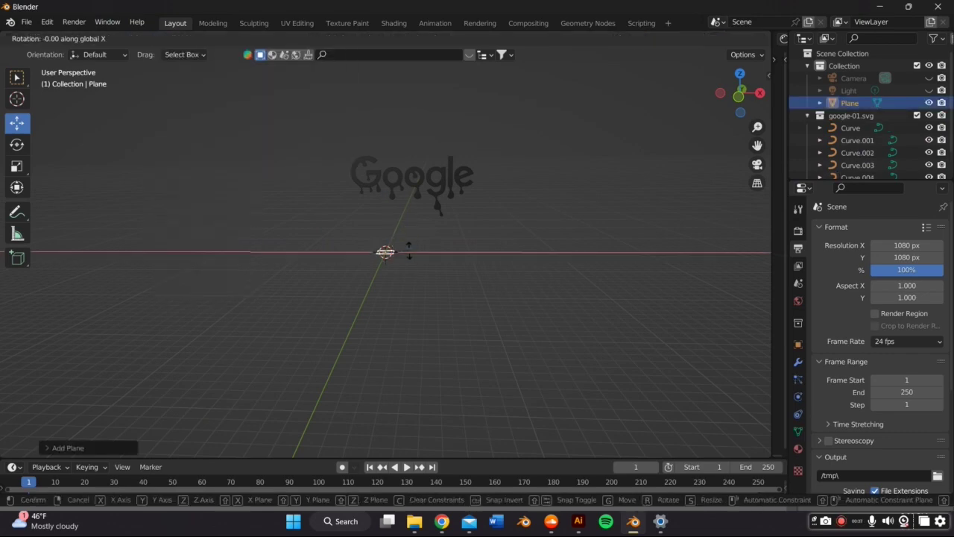
{"action": "type", "text": "90"}
{"action": "key", "text": "Return"}
Scale the upright plane up about 10.8 times and position it as a backdrop behind the logo.
{"action": "key", "text": "s"}
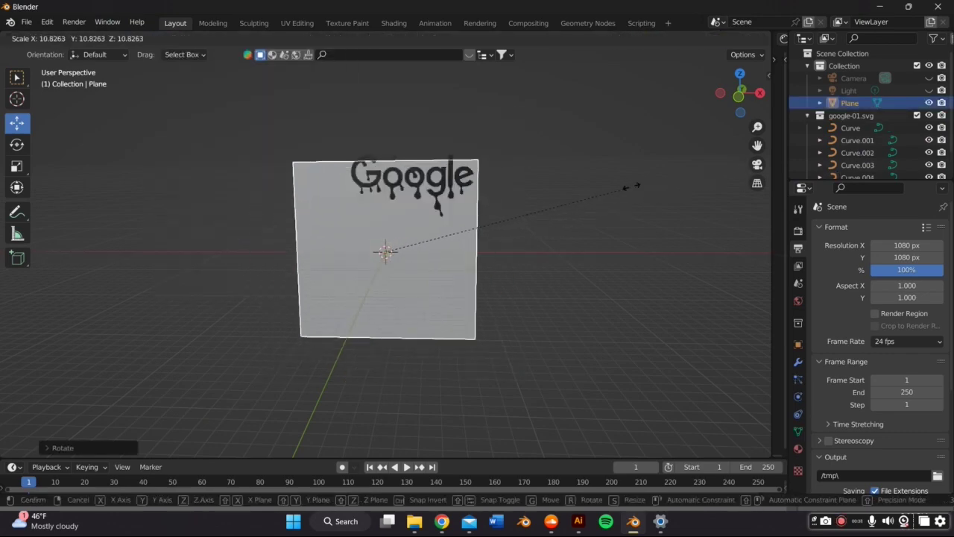
{"action": "left_click", "coordinate": [632, 186]}
{"action": "middle_click_drag", "start_coordinate": [596, 197], "coordinate": [601, 227]}
{"action": "left_click_drag", "start_coordinate": [751, 149], "coordinate": [665, 182]}
Join all six letter curves of the logo into a single curve object.
{"action": "left_click", "coordinate": [624, 220]}
{"action": "left_click", "coordinate": [571, 209]}
{"action": "left_click", "coordinate": [578, 213]}
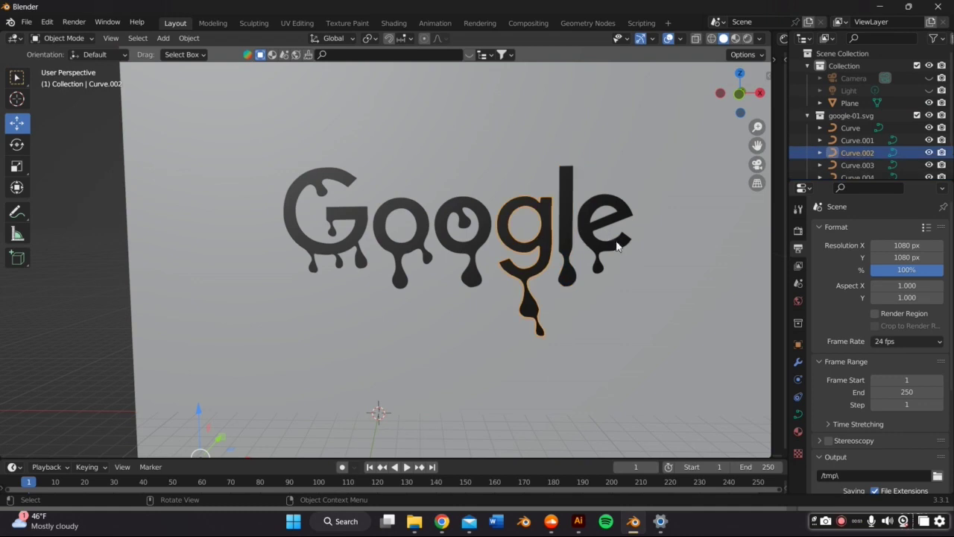
{"action": "left_click", "coordinate": [568, 216], "text": "shift"}
{"action": "left_click", "coordinate": [486, 237], "text": "shift"}
{"action": "left_click", "coordinate": [377, 246], "text": "shift"}
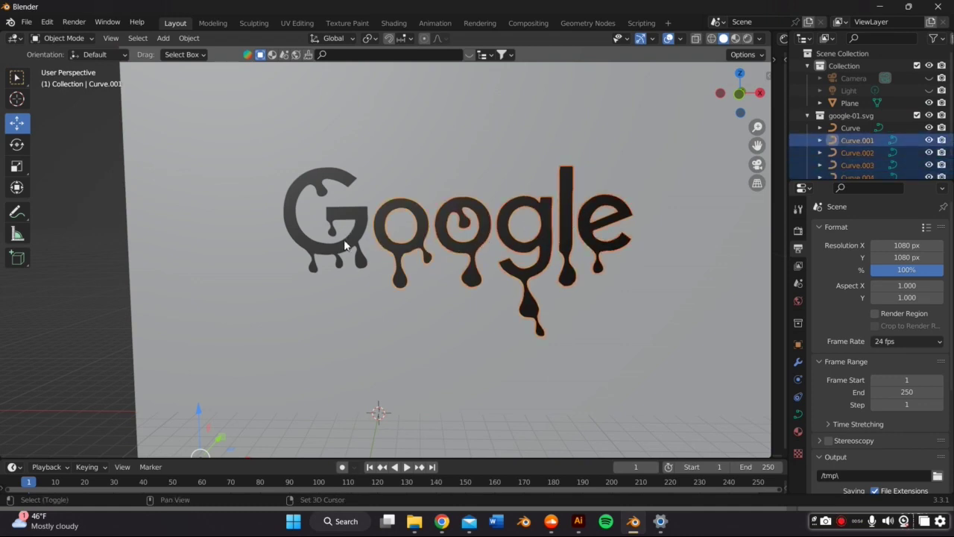
{"action": "left_click", "coordinate": [343, 240], "text": "shift"}
{"action": "key", "text": "ctrl+j"}
Set the joined logo curve's origin to its geometry.
{"action": "scroll", "coordinate": [381, 230], "scroll_direction": "down", "scroll_amount": 3}
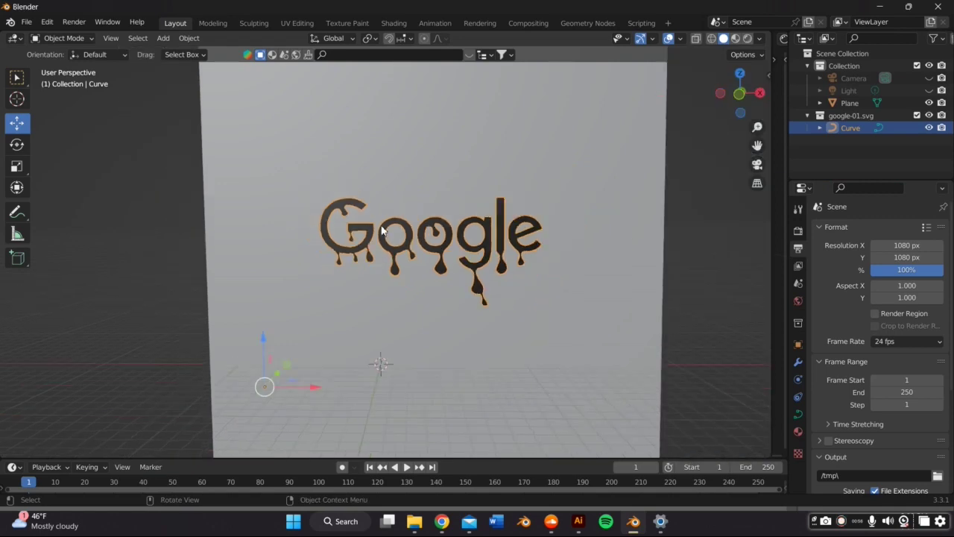
{"action": "scroll", "coordinate": [380, 231], "scroll_direction": "down", "scroll_amount": 1}
{"action": "middle_click_drag", "start_coordinate": [380, 230], "coordinate": [497, 251]}
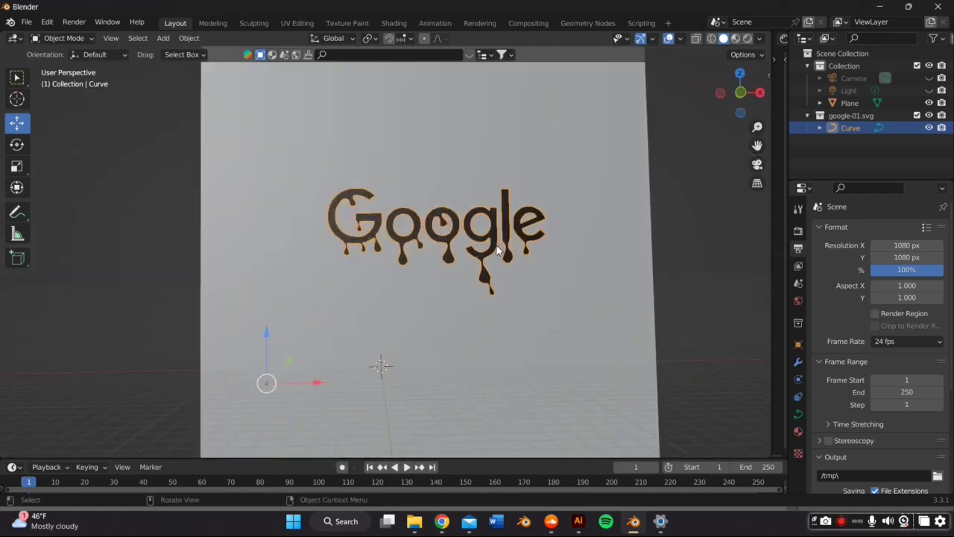
{"action": "right_click", "coordinate": [459, 233]}
{"action": "mouse_move", "coordinate": [430, 309]}
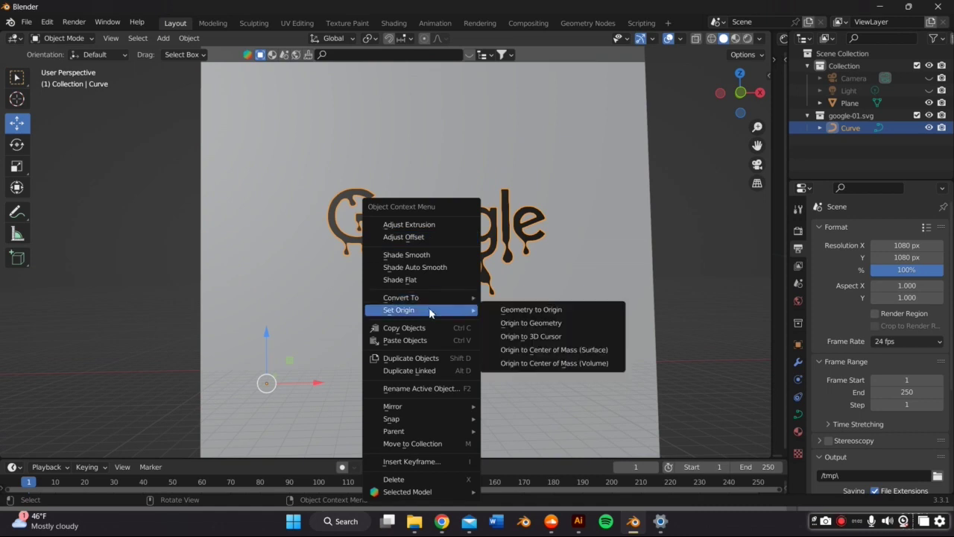
{"action": "left_click", "coordinate": [520, 325]}
{"action": "middle_click_drag", "start_coordinate": [540, 289], "coordinate": [534, 299]}
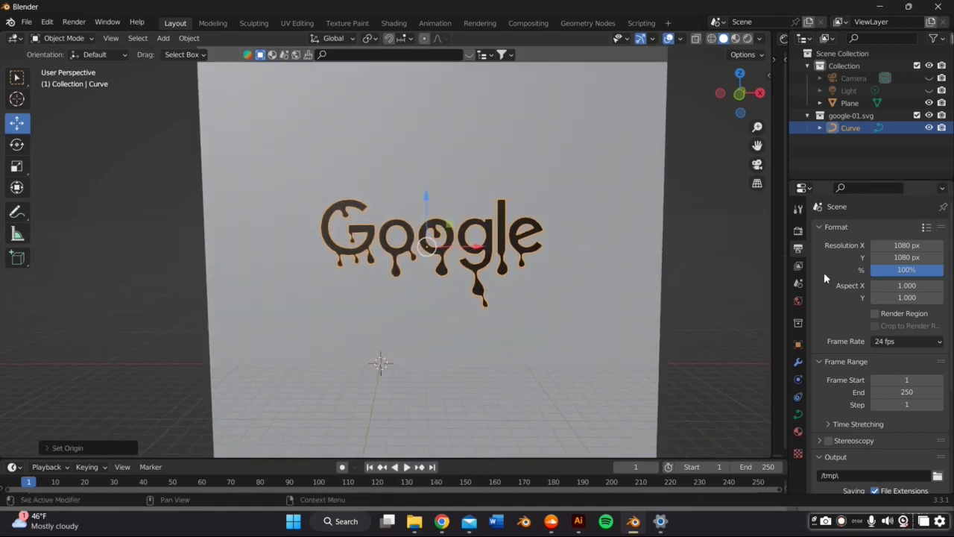
Set the joined logo curve's geometry Extrude to 0.0045 m to give the letters thickness.
{"action": "left_click", "coordinate": [798, 415]}
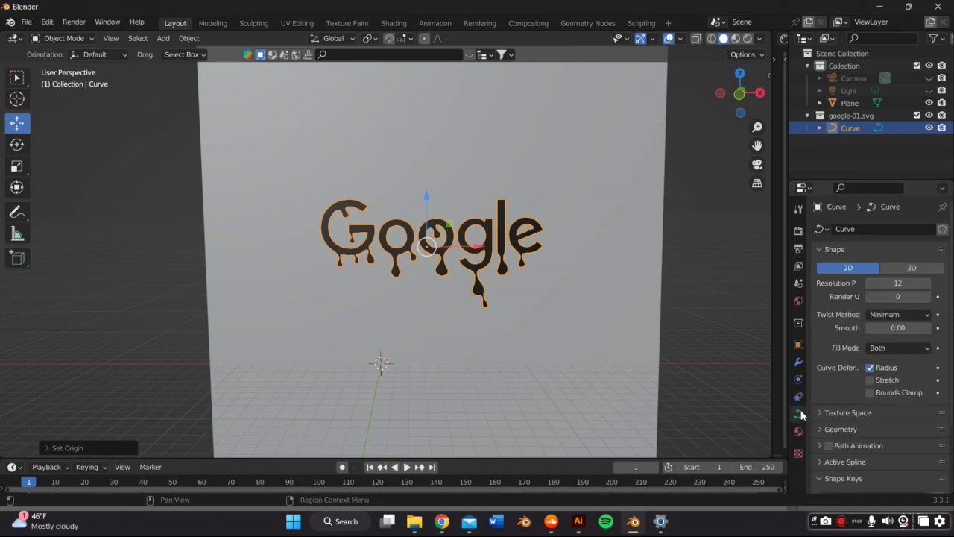
{"action": "scroll", "coordinate": [837, 346], "scroll_direction": "down", "scroll_amount": 2}
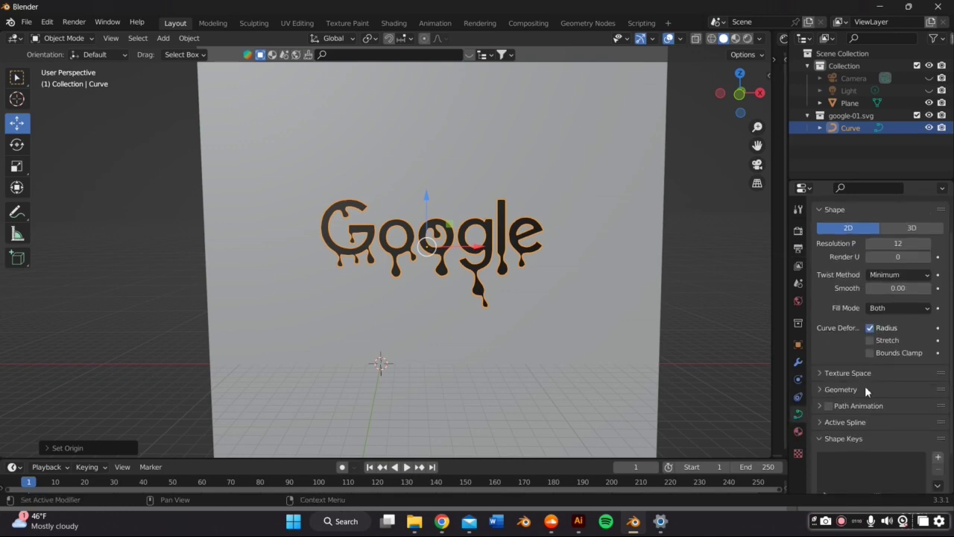
{"action": "left_click", "coordinate": [864, 385]}
{"action": "scroll", "coordinate": [864, 385], "scroll_direction": "down", "scroll_amount": 5}
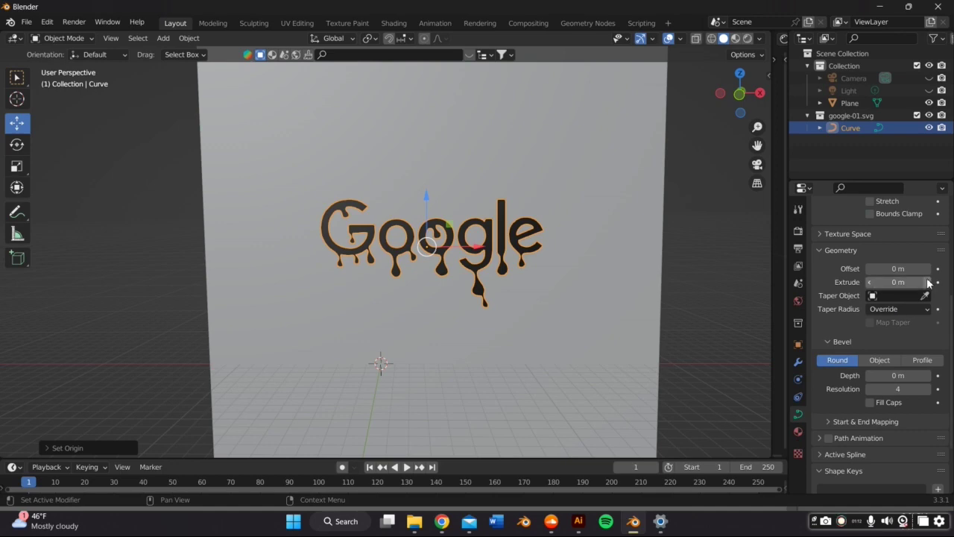
{"action": "left_click_drag", "start_coordinate": [897, 282], "coordinate": [910, 282]}
{"action": "middle_click_drag", "start_coordinate": [473, 288], "coordinate": [620, 291]}
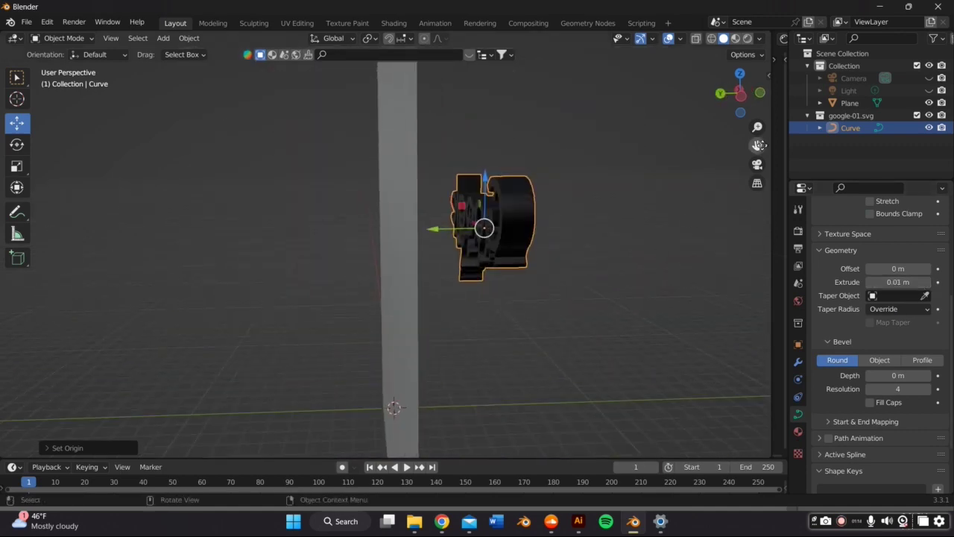
{"action": "left_click_drag", "start_coordinate": [758, 145], "coordinate": [646, 212]}
{"action": "scroll", "coordinate": [572, 255], "scroll_direction": "up", "scroll_amount": 3}
{"action": "middle_click_drag", "start_coordinate": [571, 255], "coordinate": [529, 264]}
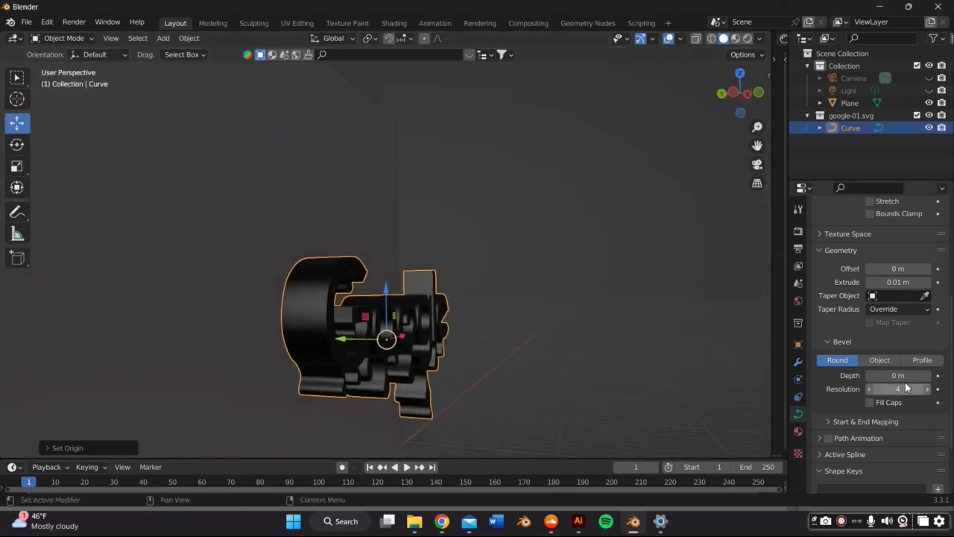
{"action": "left_click", "coordinate": [888, 282]}
{"action": "type", "text": ".001"}
{"action": "key", "text": "Return"}
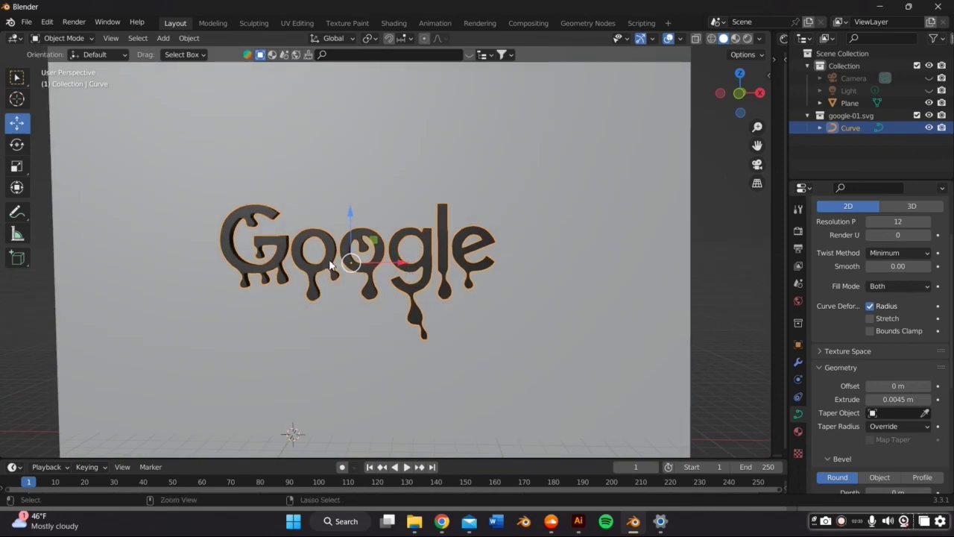
Duplicate the extruded logo curve and move the copy along the Y axis away from the original.
{"action": "key", "text": "ctrl+c"}
{"action": "key", "text": "ctrl+v"}
{"action": "middle_click_drag", "start_coordinate": [343, 221], "coordinate": [411, 241]}
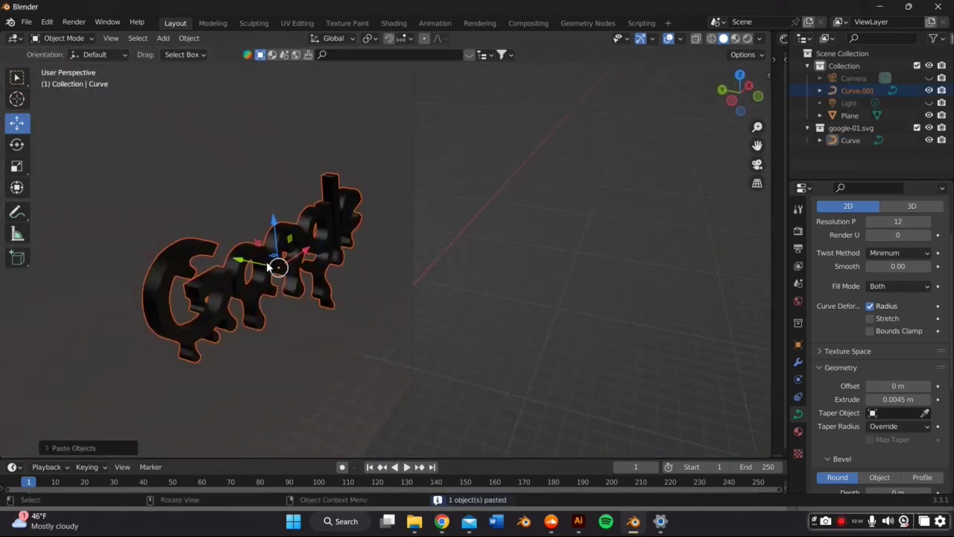
{"action": "left_click_drag", "start_coordinate": [267, 266], "coordinate": [328, 278]}
Rename the duplicated logo curve OUTLINE and hide it in the viewport.
{"action": "left_click", "coordinate": [857, 91]}
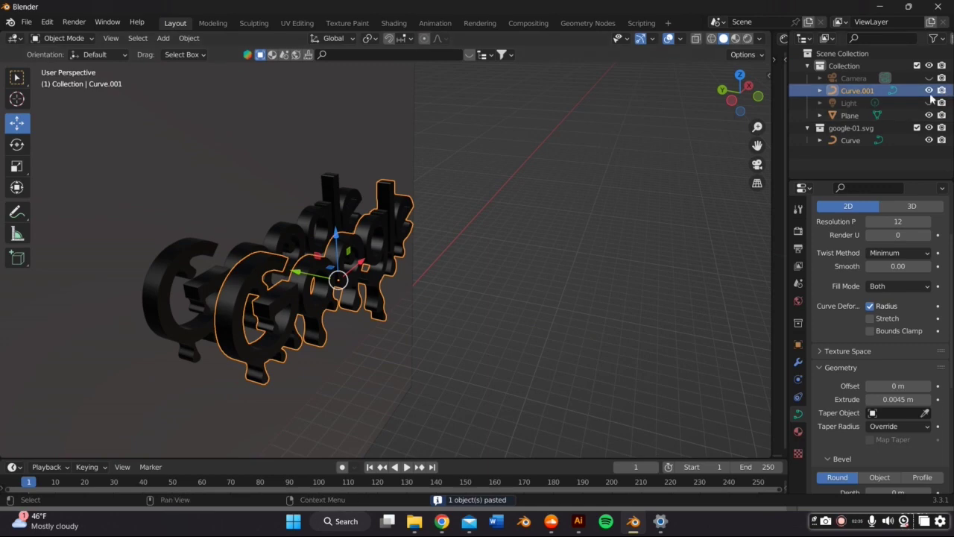
{"action": "double_click", "coordinate": [849, 90]}
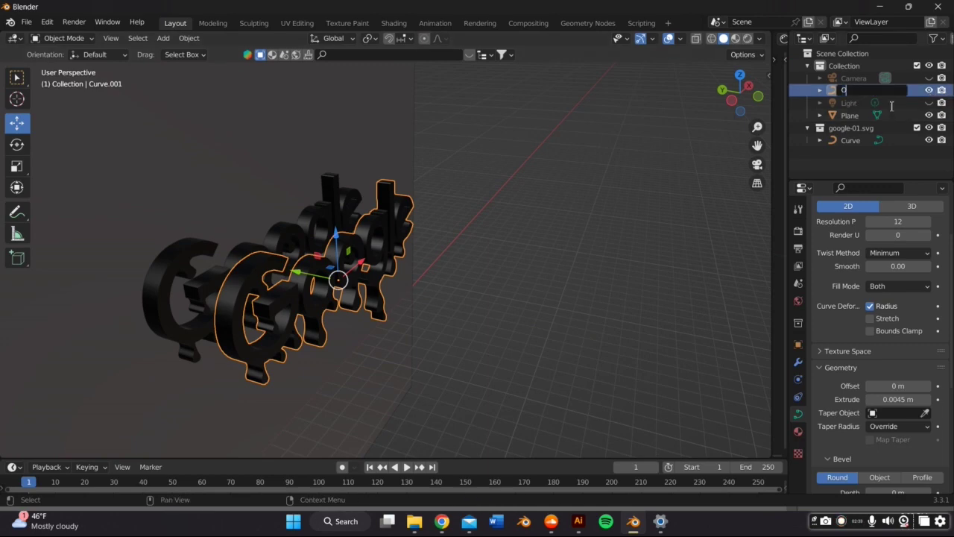
{"action": "type", "text": "OUTLINE"}
{"action": "key", "text": "Return"}
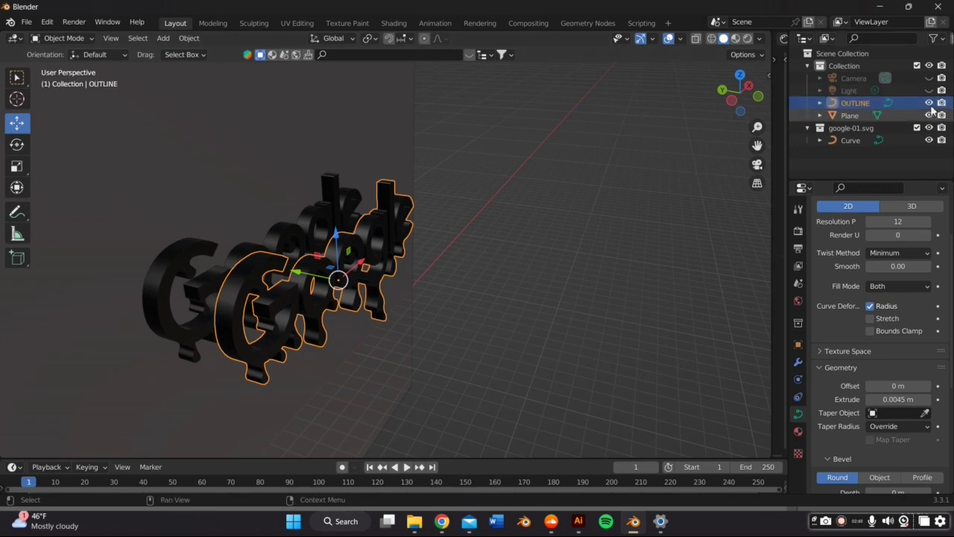
{"action": "left_click", "coordinate": [929, 103]}
Select the original logo curve and convert it to a mesh.
{"action": "middle_click_drag", "start_coordinate": [485, 245], "coordinate": [404, 288]}
{"action": "left_click", "coordinate": [409, 291]}
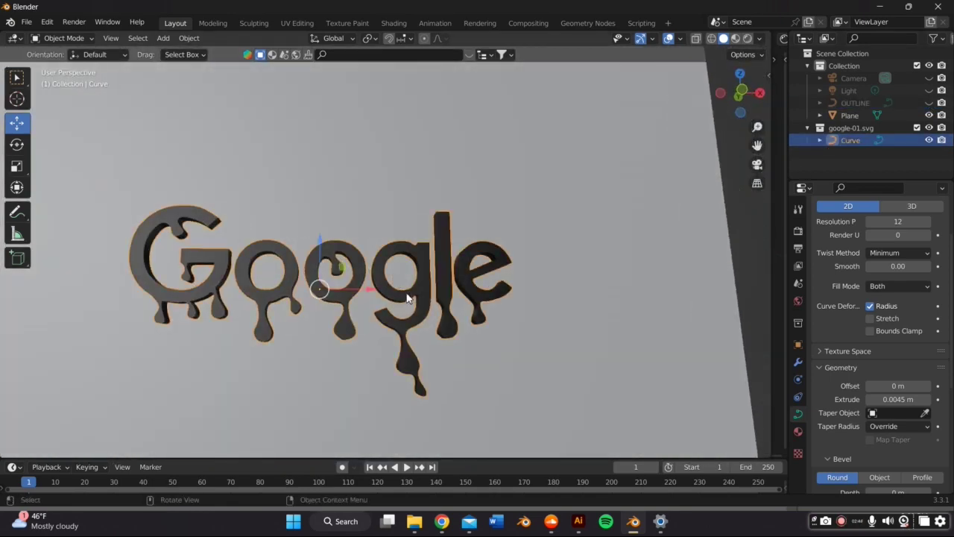
{"action": "right_click", "coordinate": [416, 283]}
{"action": "mouse_move", "coordinate": [393, 267]}
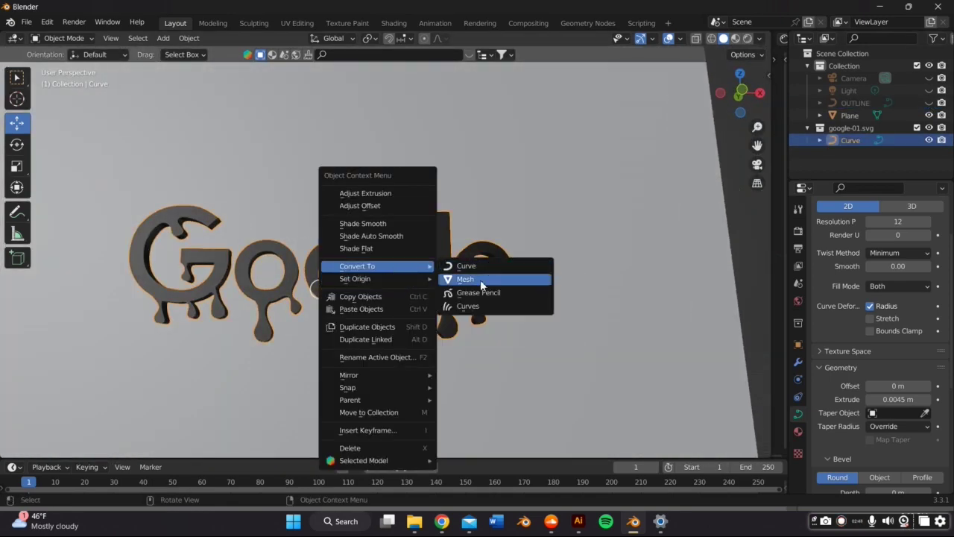
{"action": "left_click", "coordinate": [480, 280]}
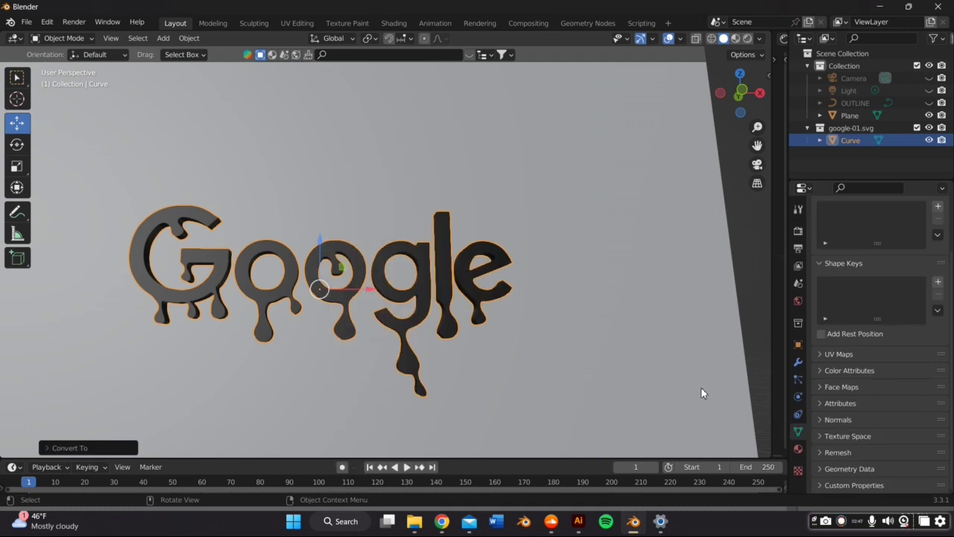
Add a Remesh modifier in Voxel mode to the logo mesh with a voxel size of 0.001 m.
{"action": "left_click", "coordinate": [797, 364]}
{"action": "left_click", "coordinate": [852, 227]}
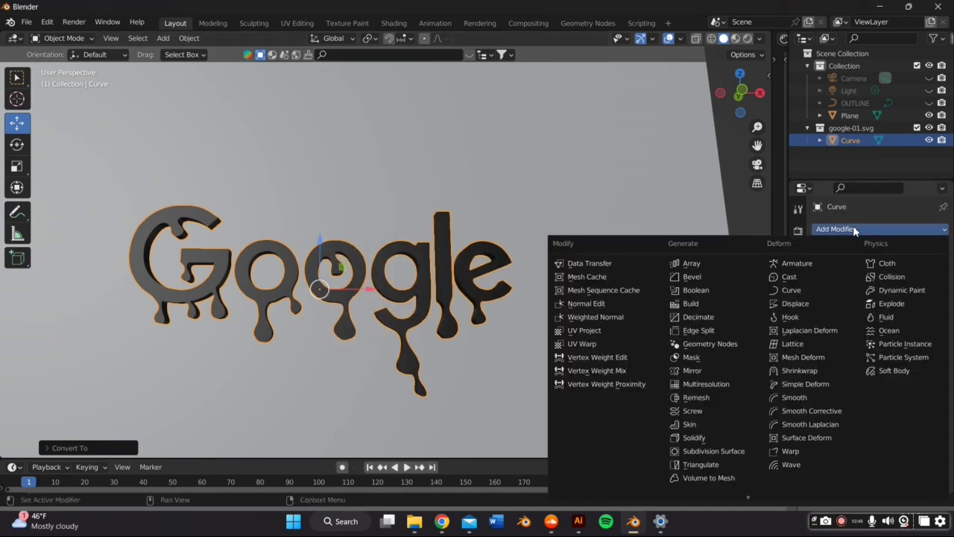
{"action": "left_click", "coordinate": [734, 398]}
{"action": "left_click", "coordinate": [907, 287]}
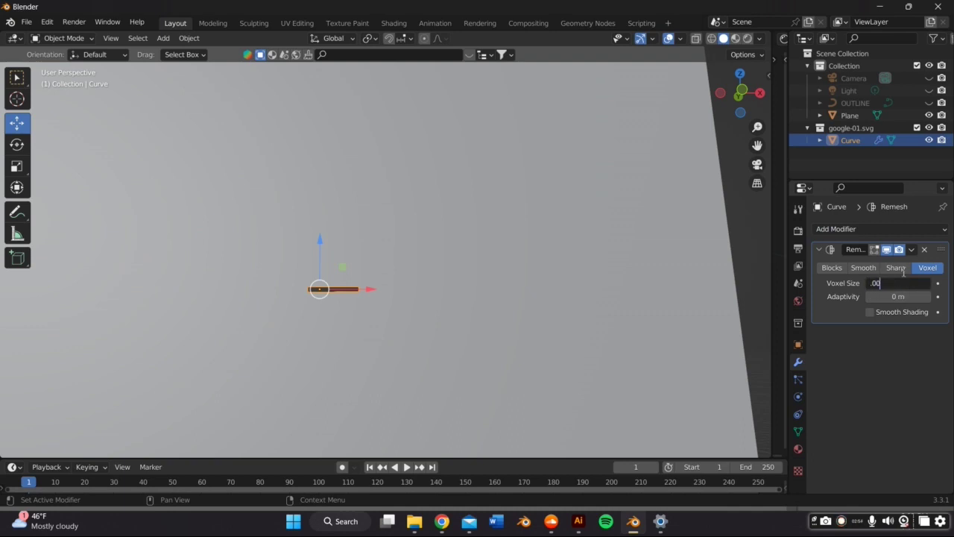
{"action": "type", "text": ".001"}
{"action": "key", "text": "Return"}
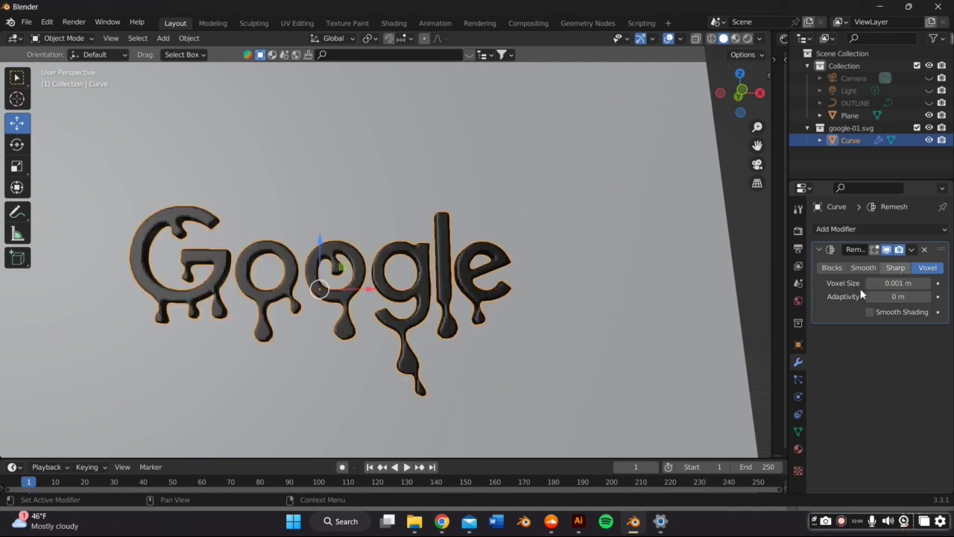
Set the Remesh voxel size to 0.0004 m and inspect the letter edges up close.
{"action": "left_click", "coordinate": [892, 284]}
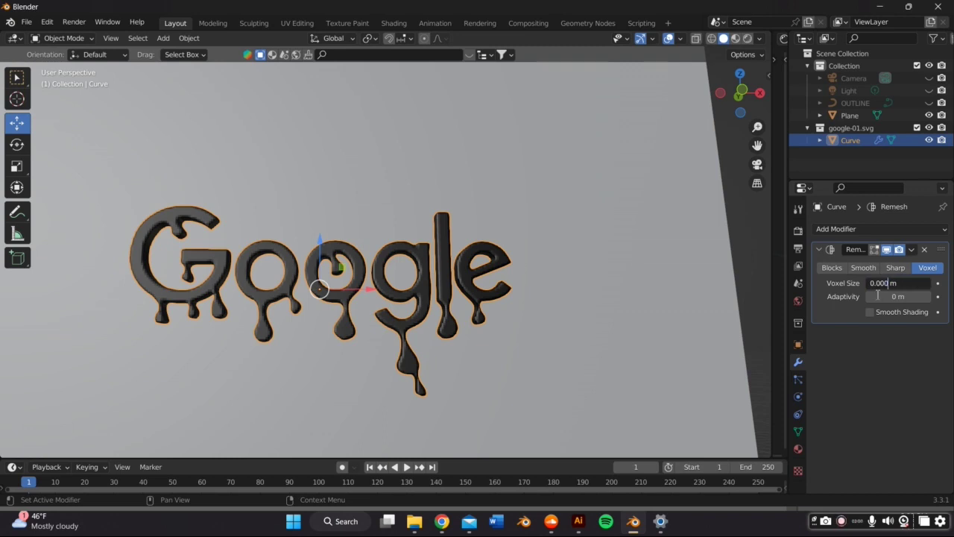
{"action": "type", "text": "0.0004"}
{"action": "key", "text": "Return"}
{"action": "scroll", "coordinate": [432, 300], "scroll_direction": "up", "scroll_amount": 6}
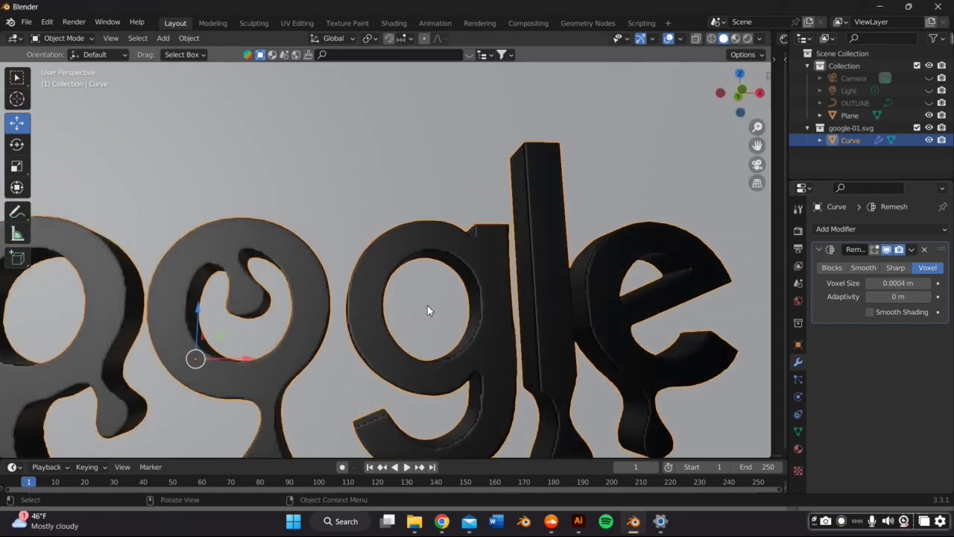
{"action": "middle_click_drag", "start_coordinate": [428, 308], "coordinate": [453, 332]}
{"action": "scroll", "coordinate": [395, 313], "scroll_direction": "down", "scroll_amount": 2}
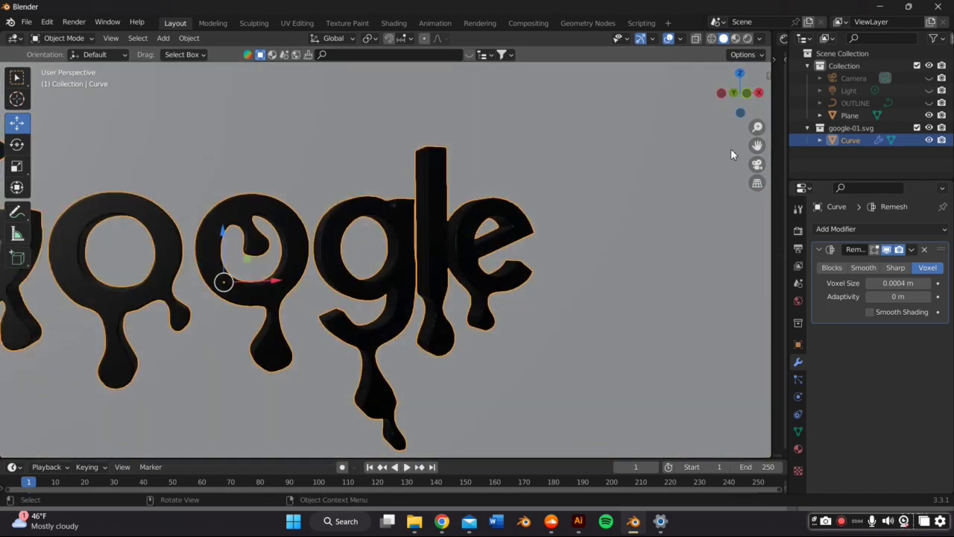
{"action": "left_click_drag", "start_coordinate": [758, 145], "coordinate": [867, 126]}
{"action": "scroll", "coordinate": [336, 278], "scroll_direction": "up", "scroll_amount": 4}
{"action": "middle_click_drag", "start_coordinate": [336, 279], "coordinate": [308, 267]}
{"action": "scroll", "coordinate": [317, 284], "scroll_direction": "up", "scroll_amount": 2}
{"action": "scroll", "coordinate": [317, 286], "scroll_direction": "down", "scroll_amount": 6}
Set the Remesh voxel size to 0.0002 m, check the letters and apply the modifier.
{"action": "left_click", "coordinate": [886, 280]}
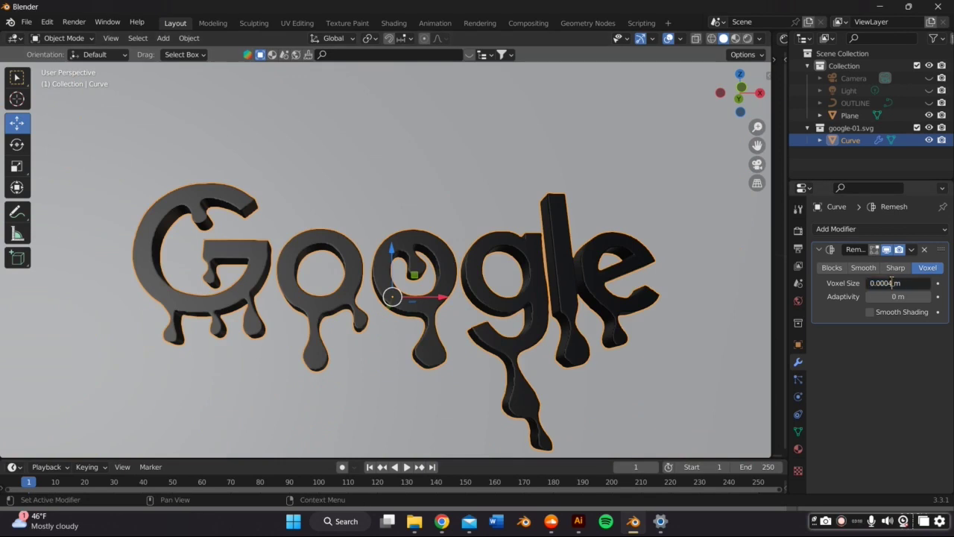
{"action": "type", "text": "3"}
{"action": "key", "text": "BackSpace"}
{"action": "key", "text": "BackSpace"}
{"action": "type", "text": "2"}
{"action": "key", "text": "Return"}
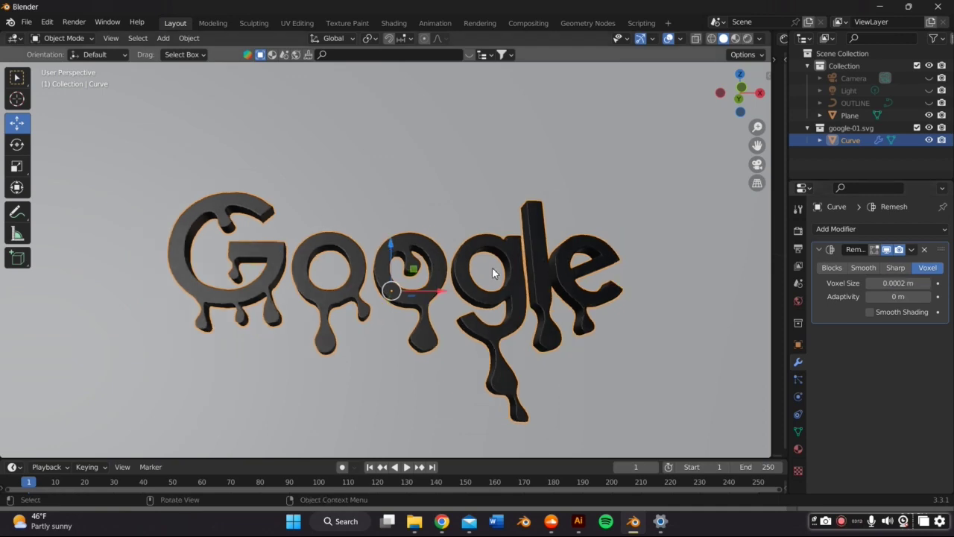
{"action": "scroll", "coordinate": [485, 290], "scroll_direction": "up", "scroll_amount": 5}
{"action": "scroll", "coordinate": [470, 286], "scroll_direction": "down", "scroll_amount": 6}
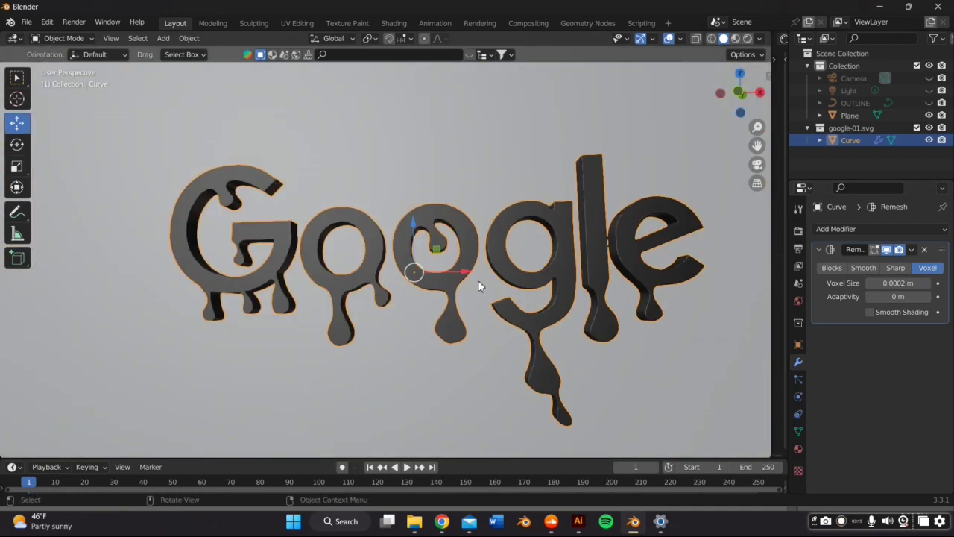
{"action": "middle_click_drag", "start_coordinate": [675, 310], "coordinate": [656, 298]}
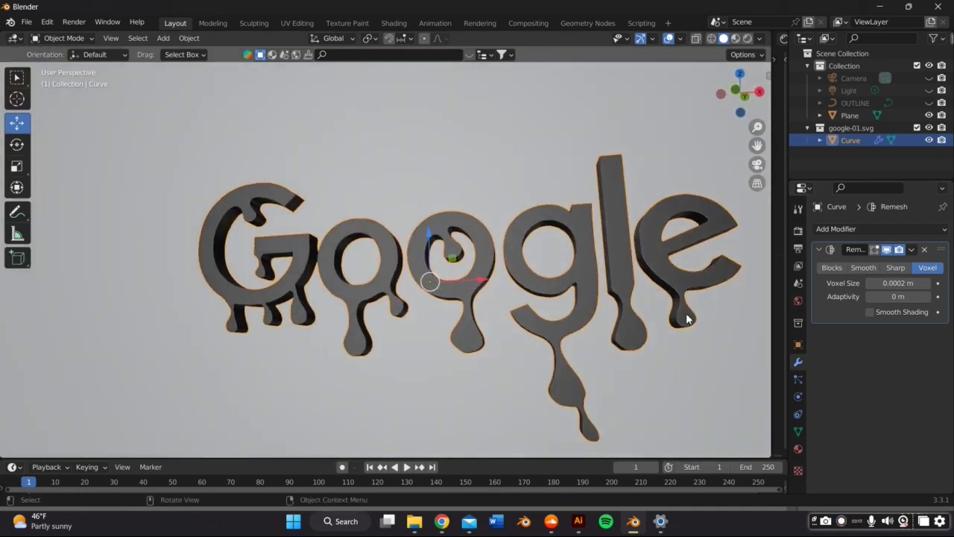
{"action": "left_click", "coordinate": [910, 251]}
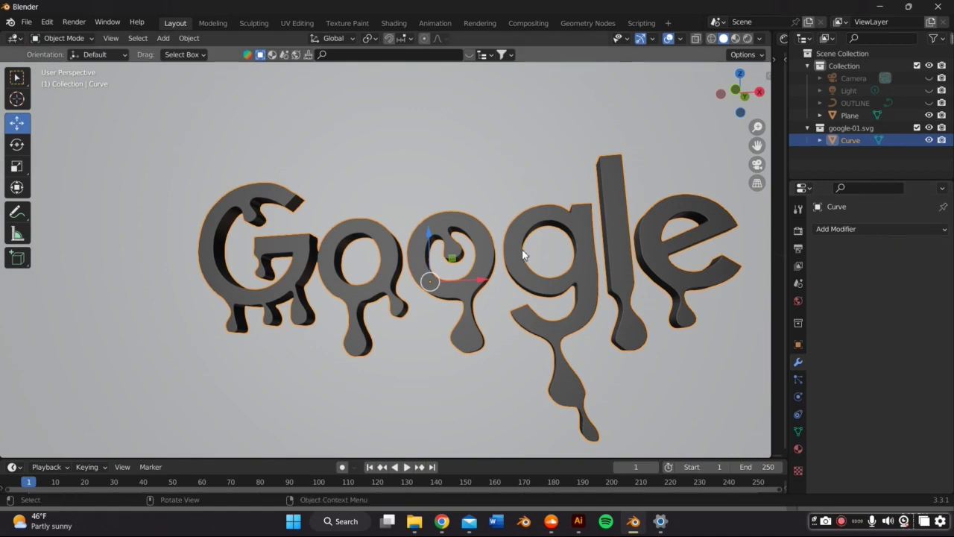
Switch the logo mesh to Sculpt Mode and choose the Smooth brush.
{"action": "scroll", "coordinate": [526, 259], "scroll_direction": "down", "scroll_amount": 1}
{"action": "middle_click_drag", "start_coordinate": [527, 261], "coordinate": [535, 267]}
{"action": "left_click", "coordinate": [50, 39]}
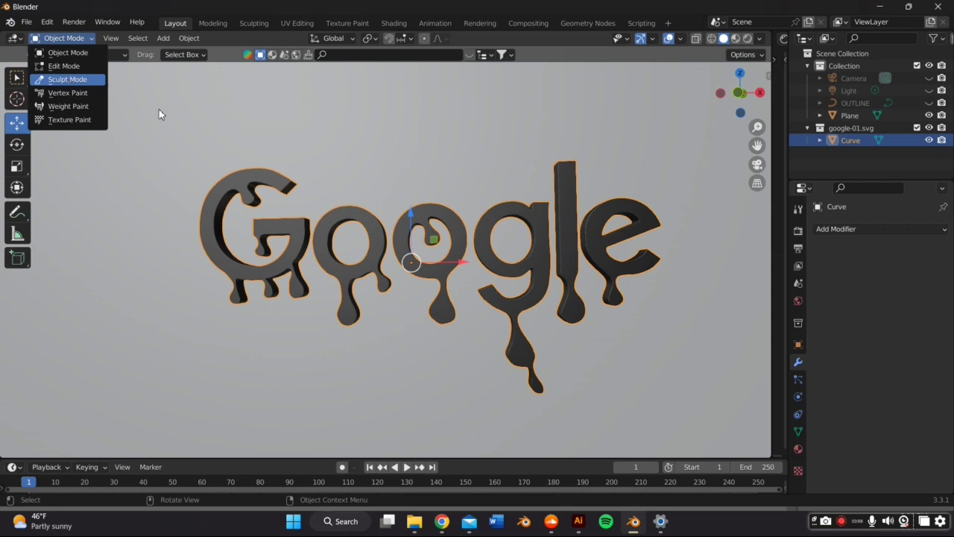
{"action": "key", "text": "Return"}
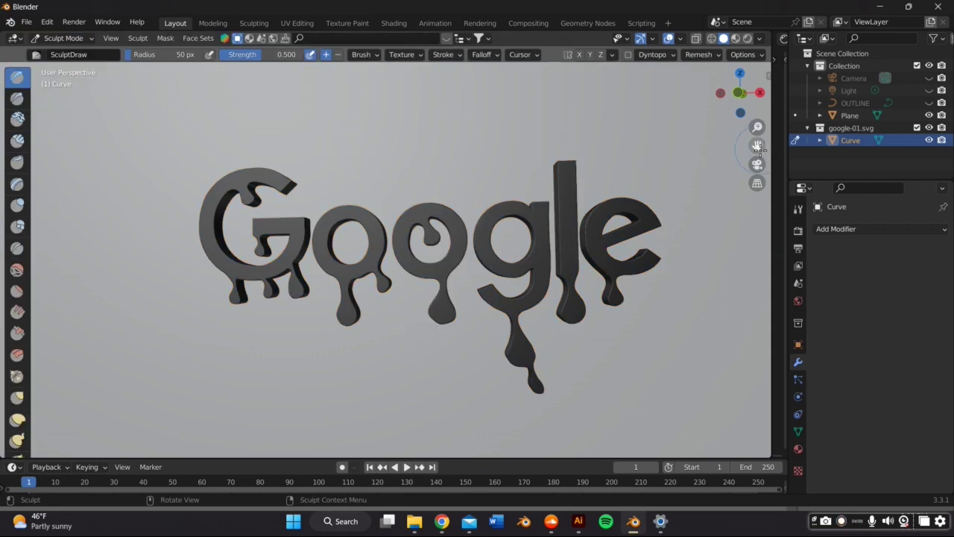
{"action": "left_click_drag", "start_coordinate": [758, 146], "coordinate": [796, 134]}
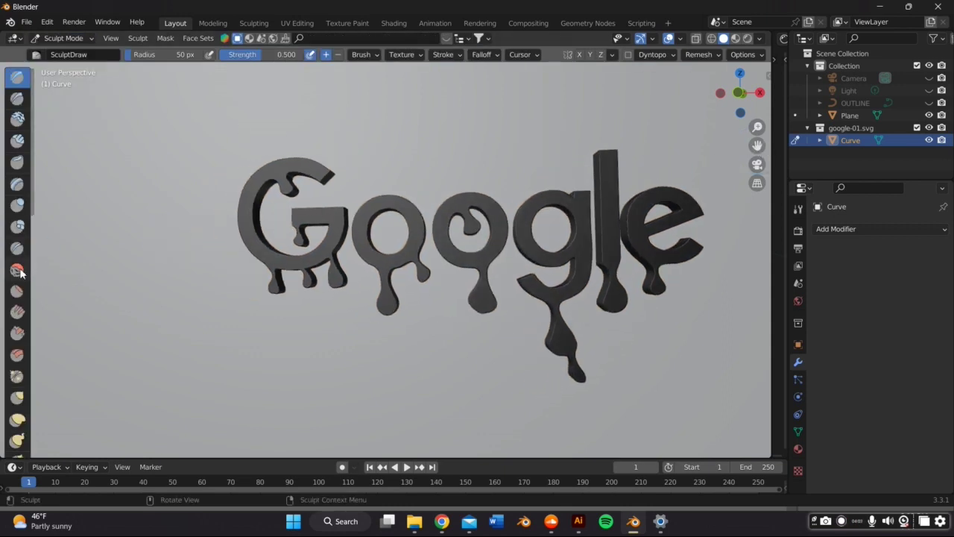
{"action": "left_click", "coordinate": [17, 270]}
{"action": "middle_click_drag", "start_coordinate": [214, 224], "coordinate": [222, 219]}
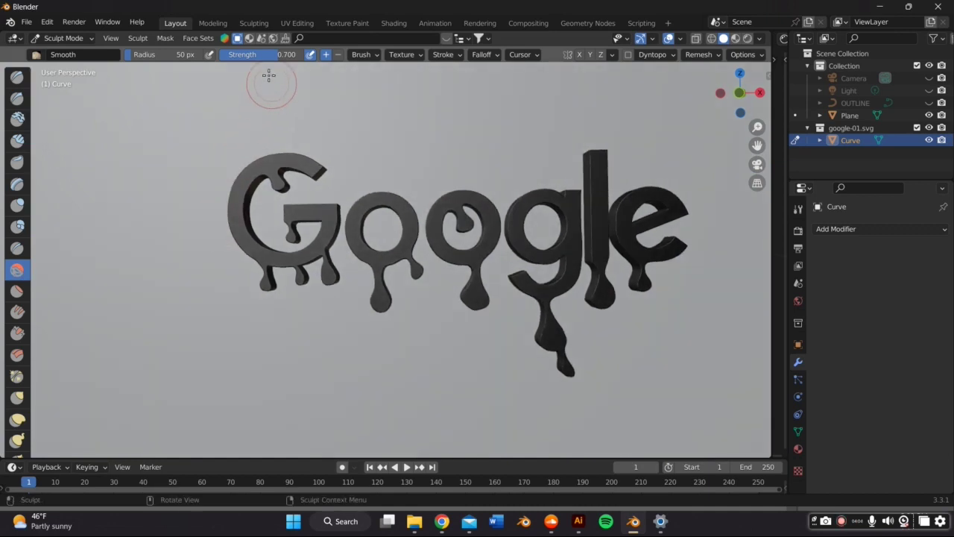
Set the Smooth brush strength to about 0.502 and smooth the edges and drips of the letter G.
{"action": "left_click_drag", "start_coordinate": [261, 55], "coordinate": [263, 55]}
{"action": "left_click_drag", "start_coordinate": [322, 160], "coordinate": [316, 160]}
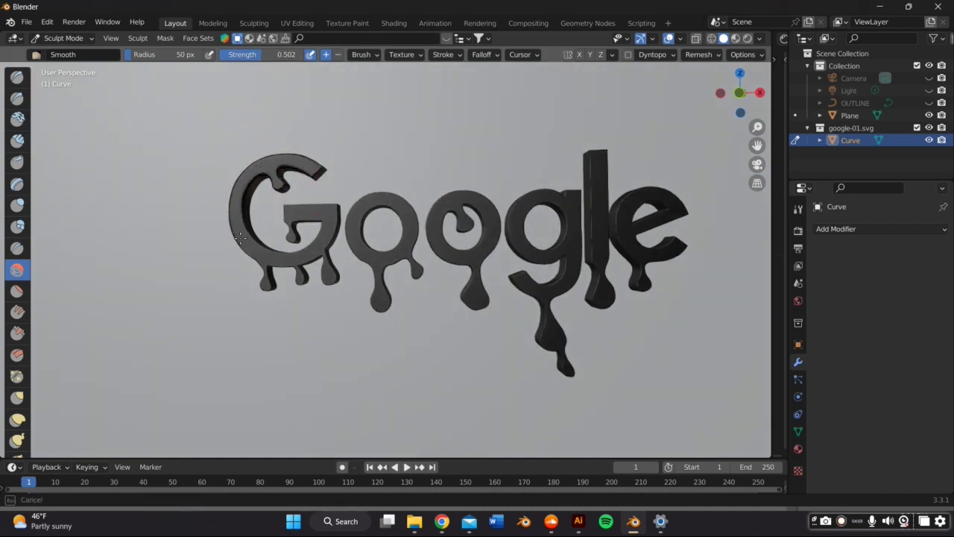
{"action": "mouse_move", "coordinate": [242, 243]}
{"action": "left_mouse_down"}
{"action": "mouse_move", "coordinate": [263, 243]}
{"action": "mouse_move", "coordinate": [304, 277]}
{"action": "mouse_move", "coordinate": [332, 277]}
{"action": "left_mouse_up"}
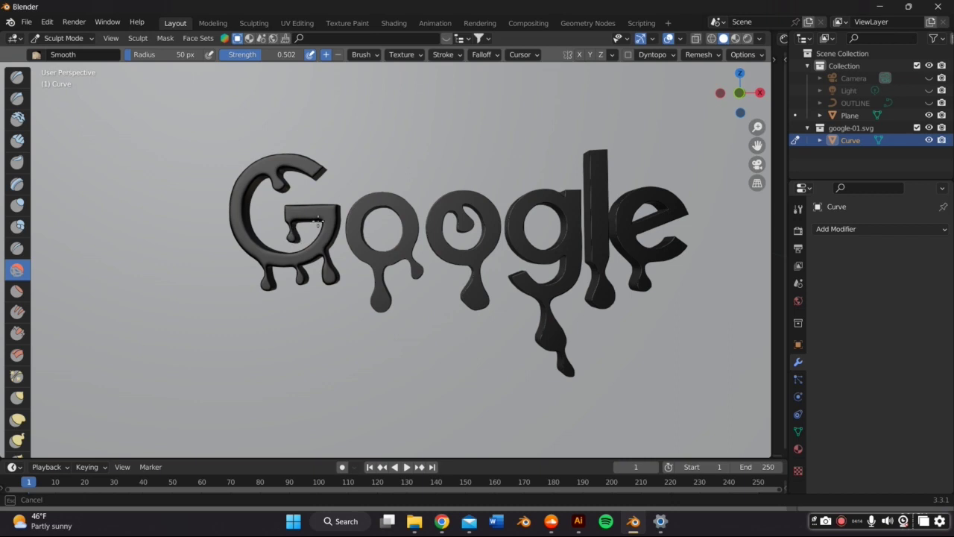
{"action": "left_click_drag", "start_coordinate": [328, 240], "coordinate": [317, 237]}
Lower the Smooth brush strength to about 0.374 and smooth the edges and drips of the two o letters.
{"action": "mouse_move", "coordinate": [288, 271]}
{"action": "middle_mouse_down"}
{"action": "mouse_move", "coordinate": [320, 261]}
{"action": "mouse_move", "coordinate": [283, 273]}
{"action": "mouse_move", "coordinate": [285, 127]}
{"action": "middle_mouse_up"}
{"action": "scroll", "coordinate": [282, 271], "scroll_direction": "down", "scroll_amount": 1}
{"action": "left_click_drag", "start_coordinate": [271, 55], "coordinate": [259, 57]}
{"action": "middle_click_drag", "start_coordinate": [401, 184], "coordinate": [386, 158]}
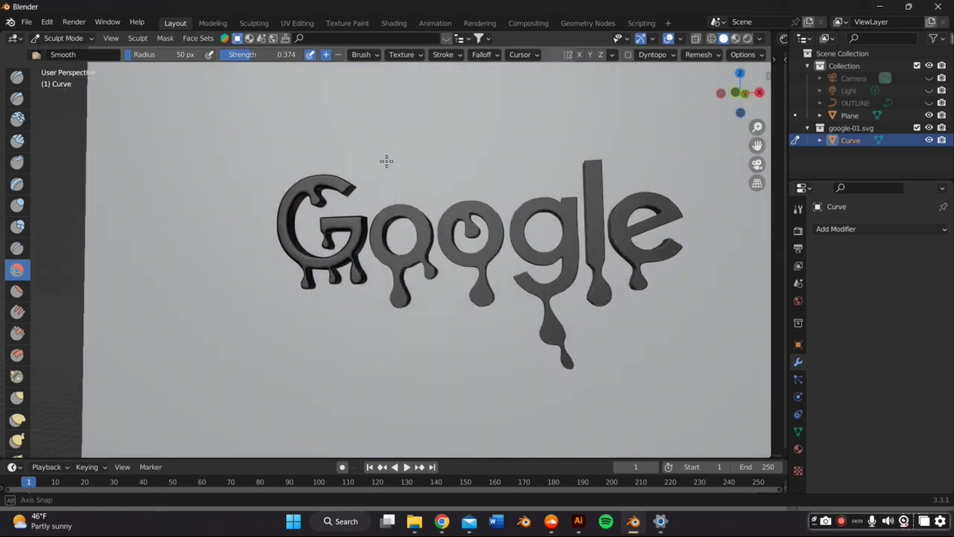
{"action": "left_click_drag", "start_coordinate": [384, 210], "coordinate": [382, 212]}
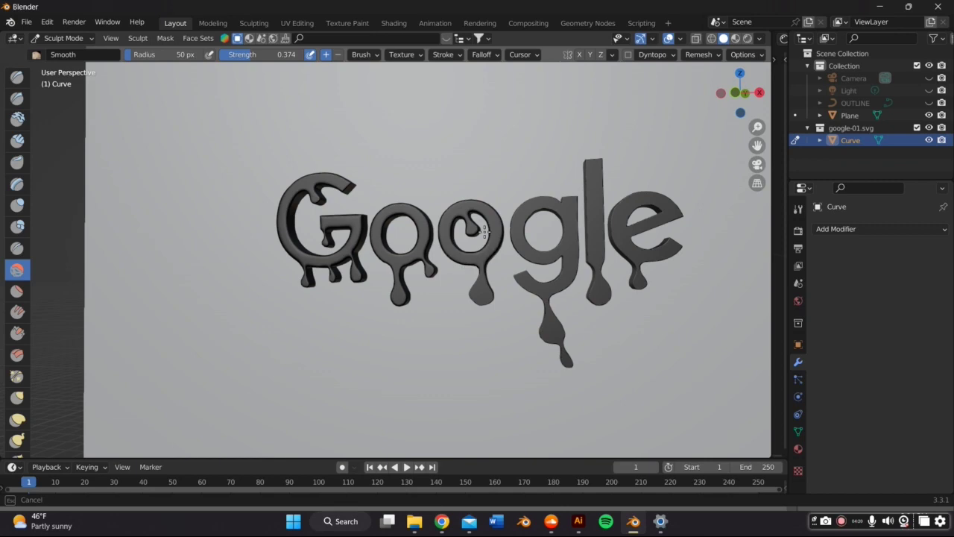
{"action": "mouse_move", "coordinate": [493, 271]}
{"action": "left_mouse_down"}
{"action": "mouse_move", "coordinate": [480, 299]}
{"action": "mouse_move", "coordinate": [468, 298]}
{"action": "left_mouse_up"}
Use the Inflate/Deflate brush at strength 0.500 to swell the drips hanging beneath the letter G.
{"action": "left_click", "coordinate": [17, 205]}
{"action": "scroll", "coordinate": [298, 257], "scroll_direction": "up", "scroll_amount": 7}
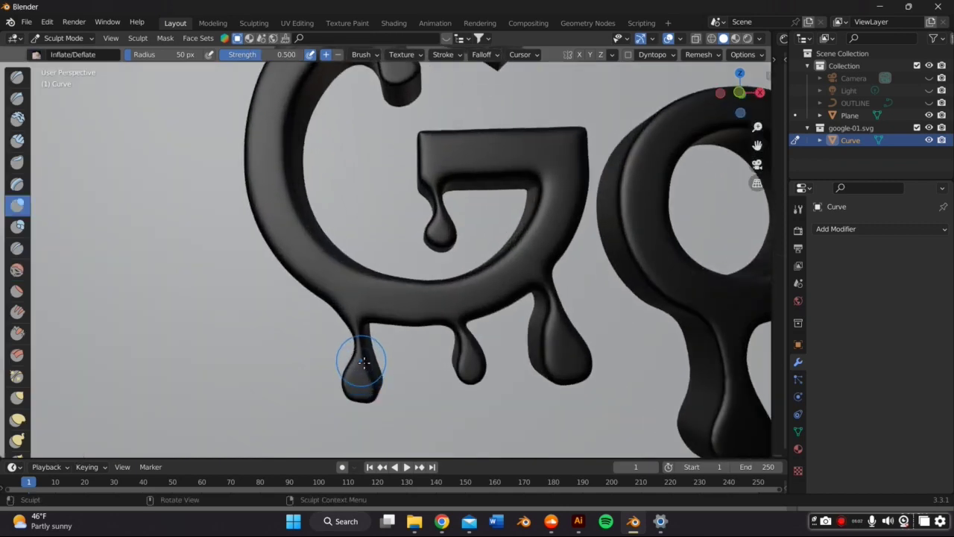
{"action": "middle_click_drag", "start_coordinate": [362, 362], "coordinate": [373, 358]}
{"action": "scroll", "coordinate": [373, 358], "scroll_direction": "down", "scroll_amount": 1}
{"action": "mouse_move", "coordinate": [336, 386]}
{"action": "left_mouse_down"}
{"action": "mouse_move", "coordinate": [342, 399]}
{"action": "mouse_move", "coordinate": [347, 372]}
{"action": "left_mouse_up"}
{"action": "middle_click_drag", "start_coordinate": [348, 373], "coordinate": [390, 351]}
{"action": "mouse_move", "coordinate": [450, 372]}
{"action": "left_mouse_down"}
{"action": "mouse_move", "coordinate": [481, 381]}
{"action": "mouse_move", "coordinate": [492, 401]}
{"action": "mouse_move", "coordinate": [473, 353]}
{"action": "left_mouse_up"}
{"action": "left_click_drag", "start_coordinate": [374, 382], "coordinate": [378, 359]}
{"action": "middle_click_drag", "start_coordinate": [514, 366], "coordinate": [502, 366]}
{"action": "left_click_drag", "start_coordinate": [546, 351], "coordinate": [558, 351]}
Rotate the logo mesh 180° about the global Z axis so that its back faces the view.
{"action": "type", "text": "r"}
{"action": "type", "text": "z"}
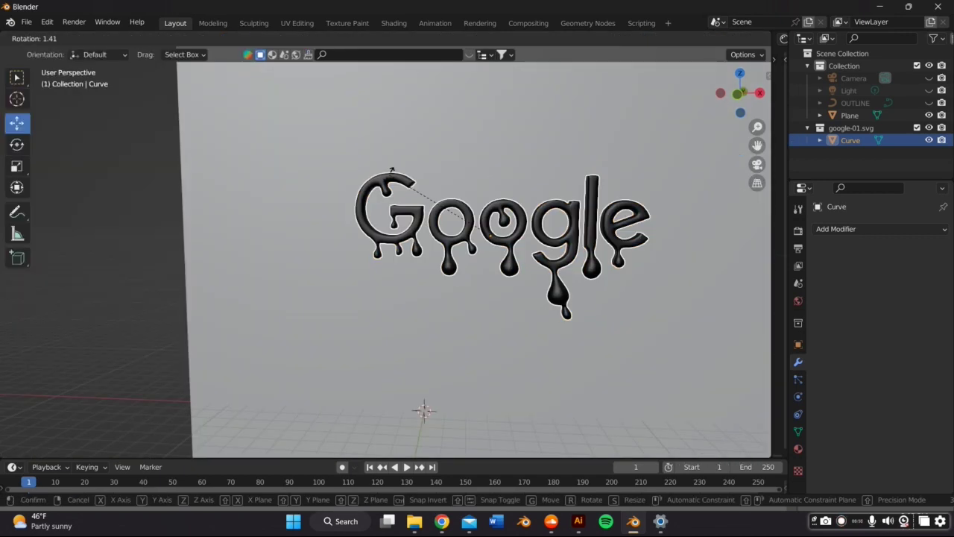
{"action": "type", "text": "180"}
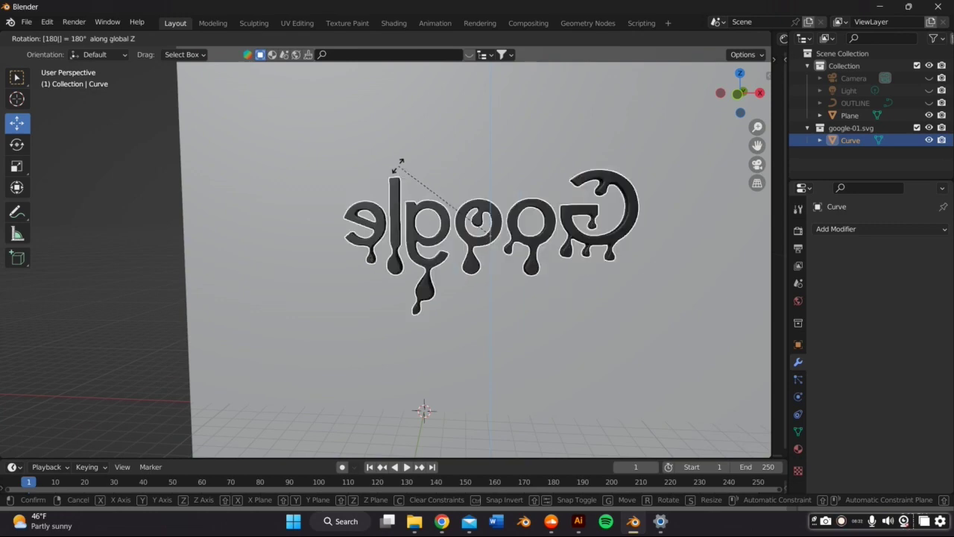
{"action": "key", "text": "Return"}
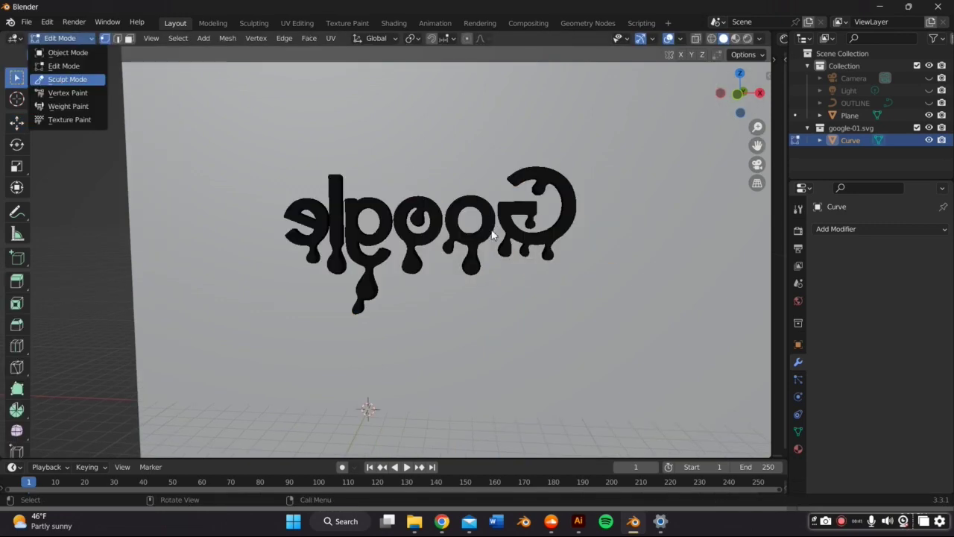
Return the logo to Sculpt Mode and smooth the back edges of all letters with the Smooth brush at strength 0.653.
{"action": "key", "text": "Return"}
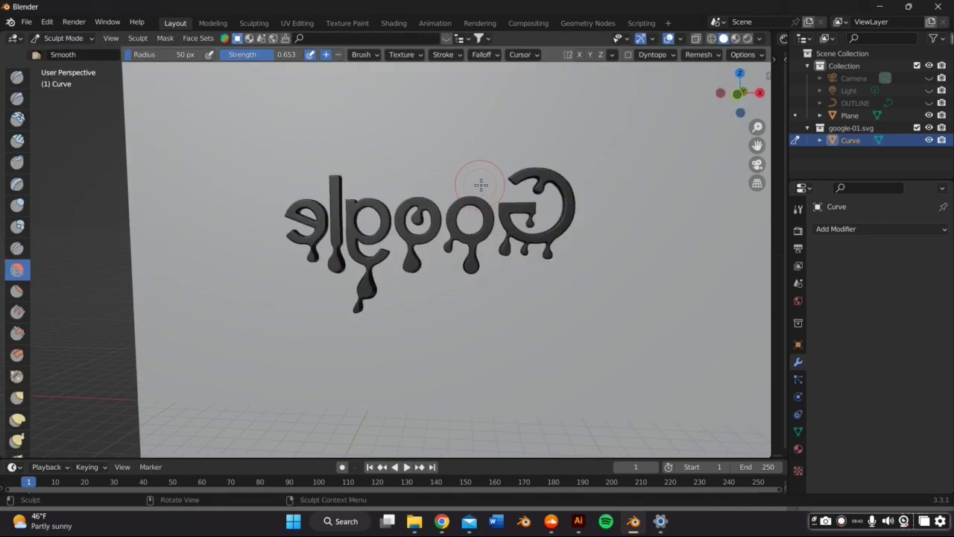
{"action": "middle_click_drag", "start_coordinate": [479, 180], "coordinate": [473, 283]}
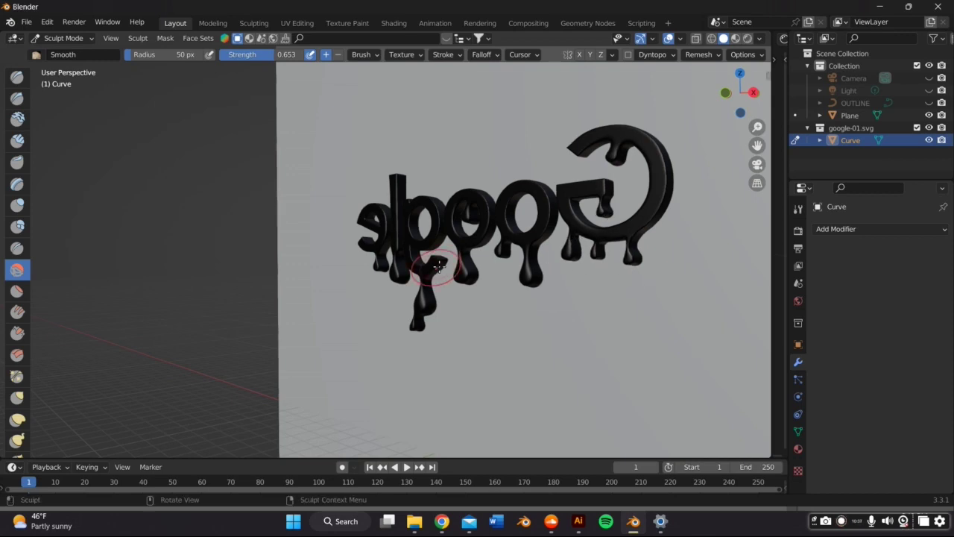
{"action": "mouse_move", "coordinate": [436, 266]}
{"action": "middle_mouse_down"}
{"action": "mouse_move", "coordinate": [356, 291]}
{"action": "mouse_move", "coordinate": [379, 274]}
{"action": "middle_mouse_up"}
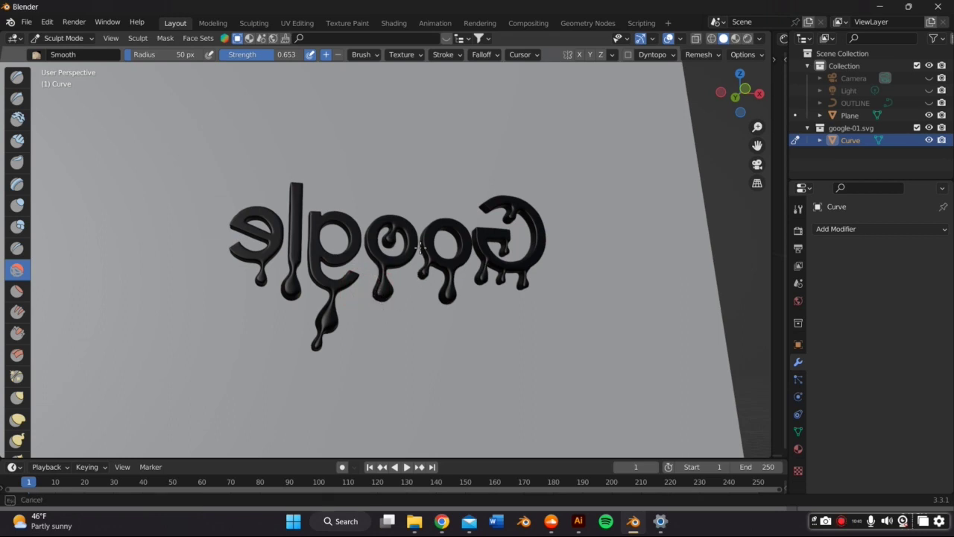
{"action": "middle_click_drag", "start_coordinate": [316, 341], "coordinate": [289, 341]}
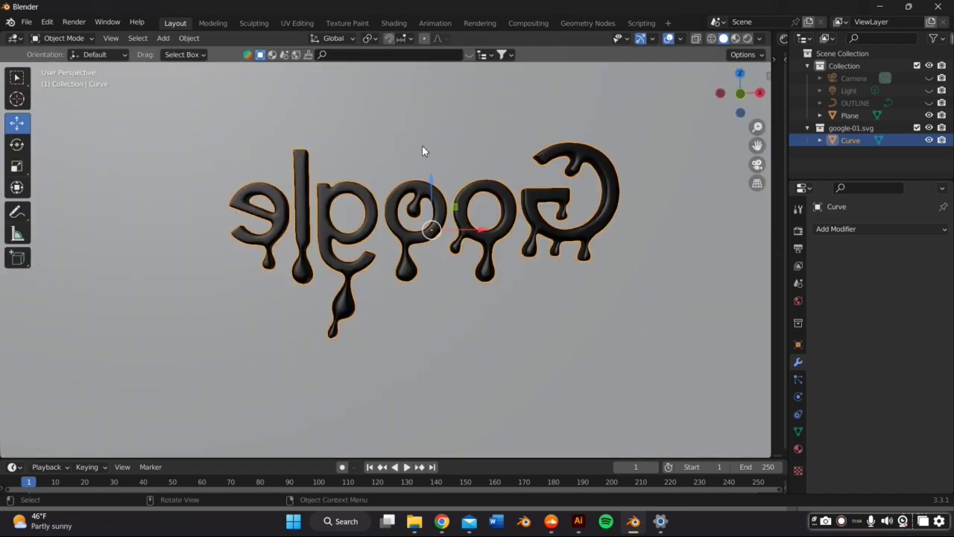
Rotate the logo mesh -180° about the Z axis to turn its front forward again, and select the backdrop plane.
{"action": "type", "text": "rz-180"}
{"action": "key", "text": "Return"}
{"action": "left_click", "coordinate": [410, 158]}
{"action": "key", "text": "KP_Decimal"}
{"action": "scroll", "coordinate": [486, 166], "scroll_direction": "up", "scroll_amount": 2}
{"action": "scroll", "coordinate": [499, 190], "scroll_direction": "down", "scroll_amount": 4}
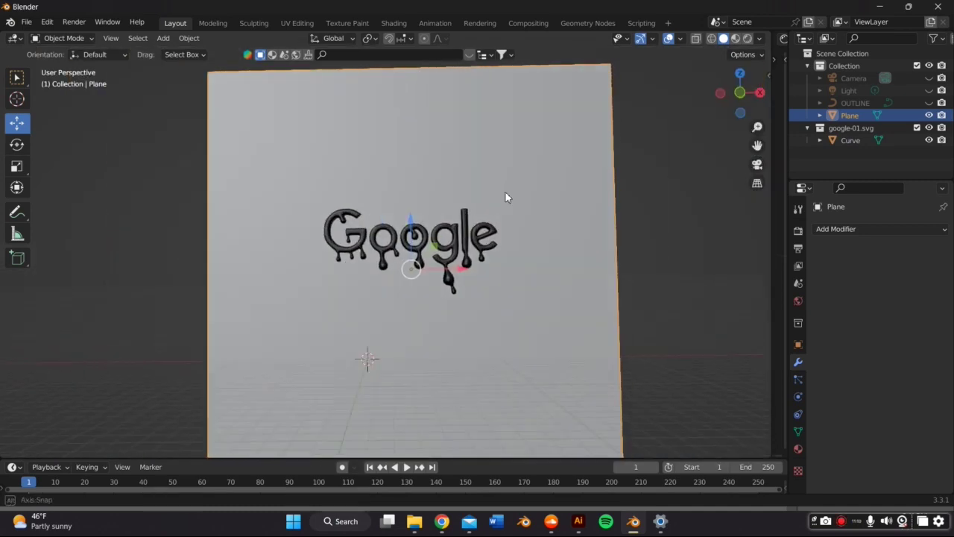
Examine the smoothed letters and drips against the backdrop from several distances and angles.
{"action": "middle_click_drag", "start_coordinate": [508, 196], "coordinate": [520, 201]}
{"action": "middle_click_drag", "start_coordinate": [734, 162], "coordinate": [651, 156], "text": "shift"}
{"action": "scroll", "coordinate": [511, 209], "scroll_direction": "up", "scroll_amount": 4}
{"action": "mouse_move", "coordinate": [509, 204]}
{"action": "middle_mouse_down"}
{"action": "mouse_move", "coordinate": [480, 205]}
{"action": "mouse_move", "coordinate": [519, 196]}
{"action": "middle_mouse_up"}
{"action": "scroll", "coordinate": [519, 197], "scroll_direction": "down", "scroll_amount": 1}
{"action": "left_click_drag", "start_coordinate": [757, 145], "coordinate": [839, 152]}
{"action": "middle_click_drag", "start_coordinate": [616, 200], "coordinate": [586, 196]}
{"action": "scroll", "coordinate": [585, 211], "scroll_direction": "up", "scroll_amount": 2}
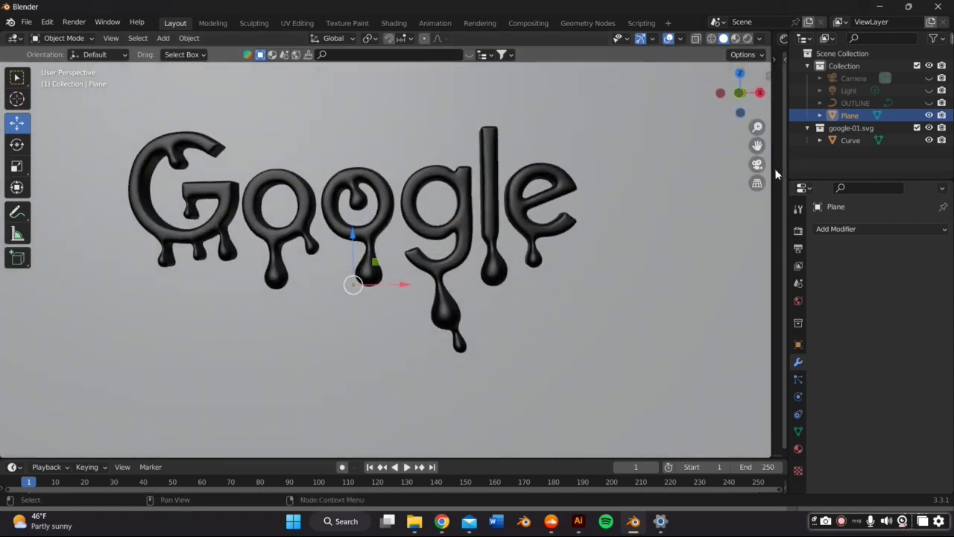
{"action": "scroll", "coordinate": [611, 168], "scroll_direction": "down", "scroll_amount": 3}
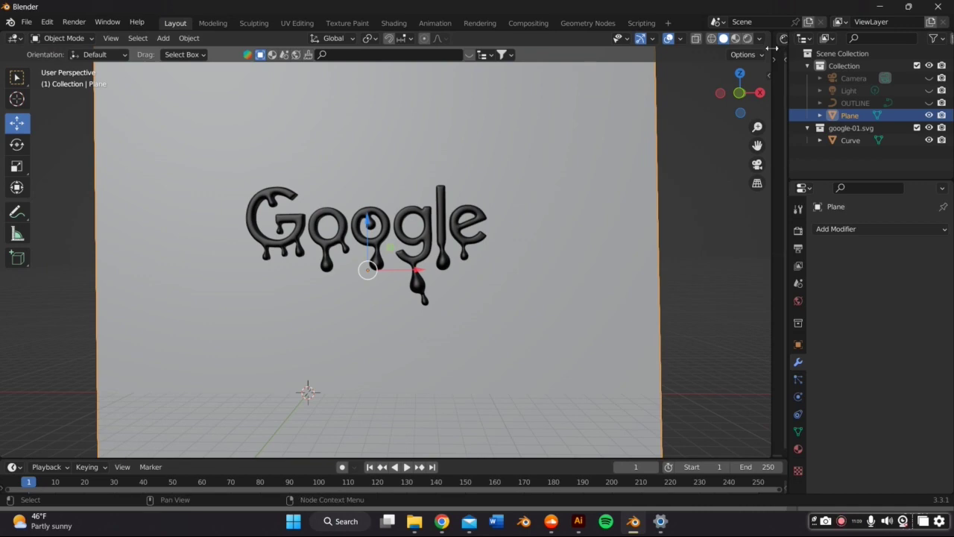
Widen the world shader editor beside the 3D view and display the scene with Rendered shading.
{"action": "left_click_drag", "start_coordinate": [772, 47], "coordinate": [532, 102]}
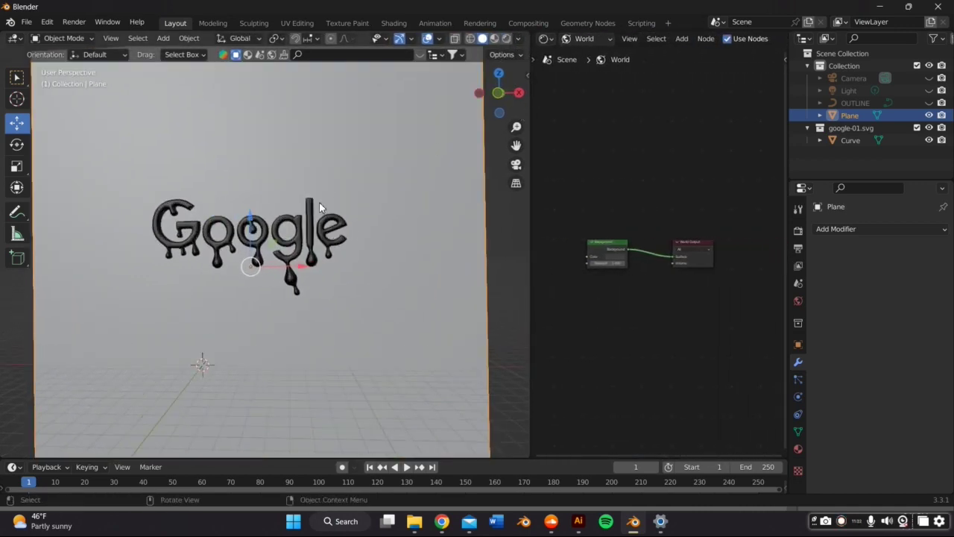
{"action": "scroll", "coordinate": [320, 211], "scroll_direction": "up", "scroll_amount": 3}
{"action": "left_click_drag", "start_coordinate": [519, 146], "coordinate": [553, 179]}
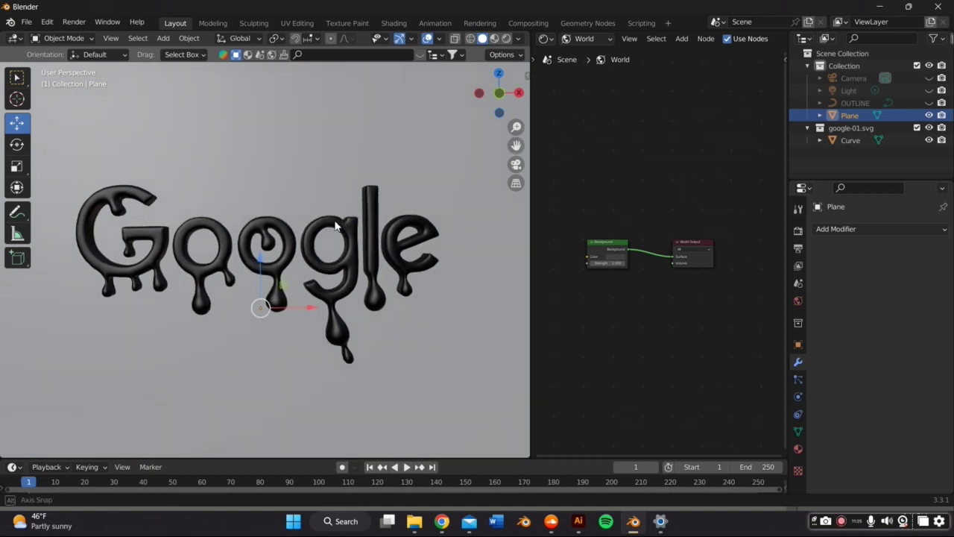
{"action": "left_click", "coordinate": [506, 39]}
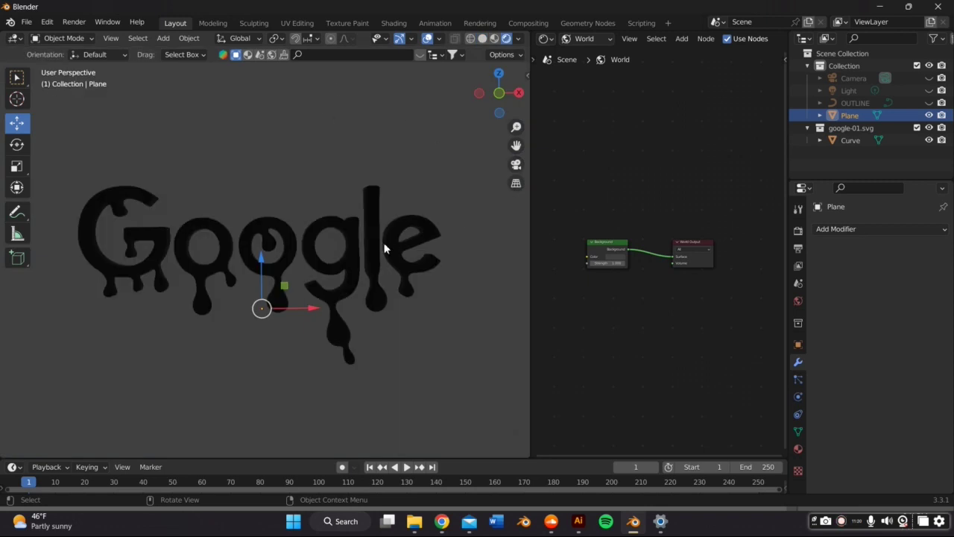
Add an Environment Texture node to the world shader and connect its Color output to the Background node's Color.
{"action": "left_click", "coordinate": [679, 41]}
{"action": "mouse_move", "coordinate": [716, 108]}
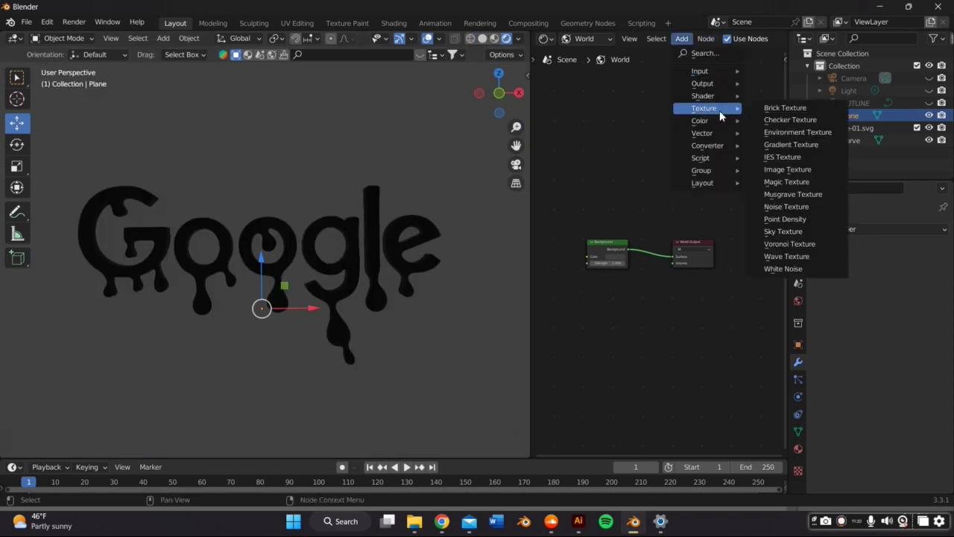
{"action": "left_click", "coordinate": [797, 132]}
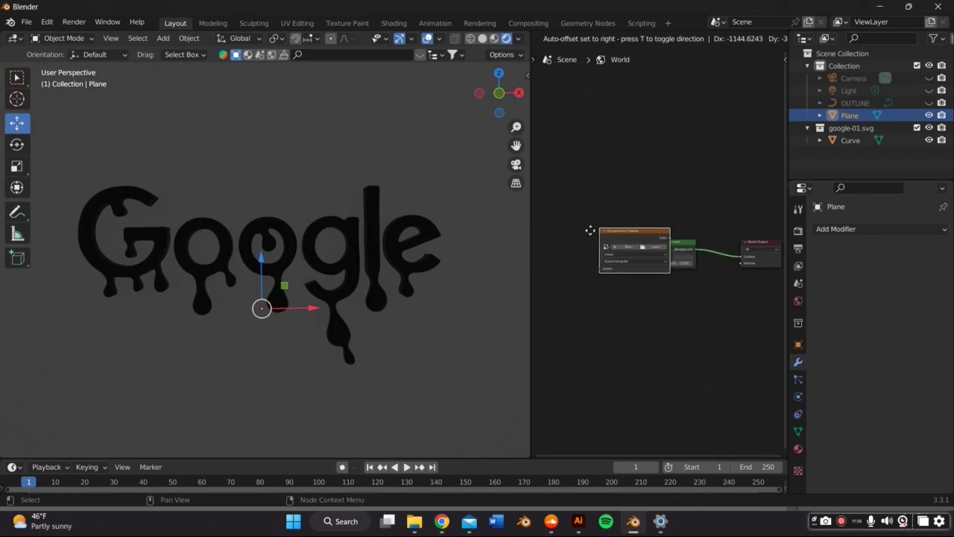
{"action": "left_click", "coordinate": [564, 236]}
{"action": "scroll", "coordinate": [581, 243], "scroll_direction": "up", "scroll_amount": 2}
{"action": "left_click_drag", "start_coordinate": [623, 238], "coordinate": [653, 258]}
{"action": "middle_click_drag", "start_coordinate": [640, 237], "coordinate": [733, 195]}
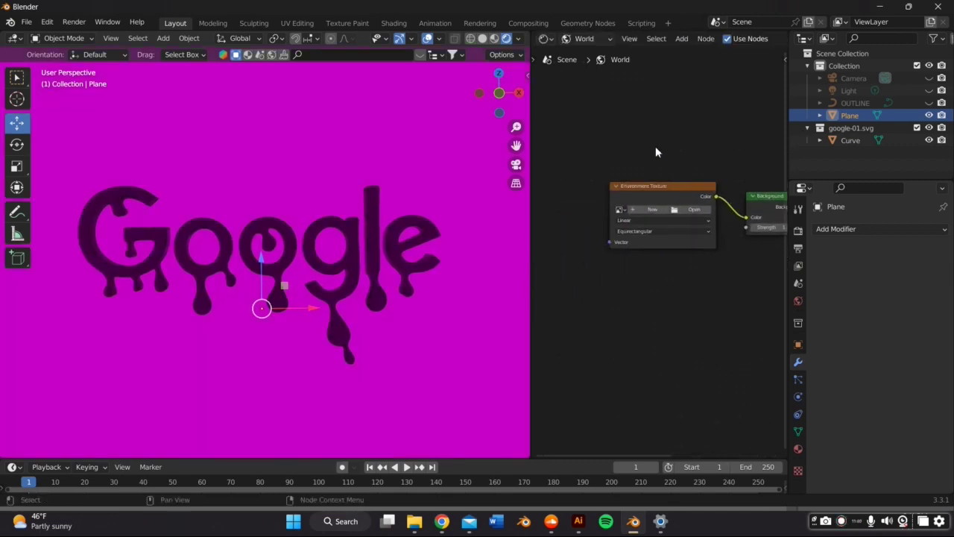
{"action": "scroll", "coordinate": [641, 161], "scroll_direction": "down", "scroll_amount": 2}
Load the HDRI image pool_4k.exr from the blender HDRI folder into the Environment Texture node.
{"action": "left_click", "coordinate": [543, 39]}
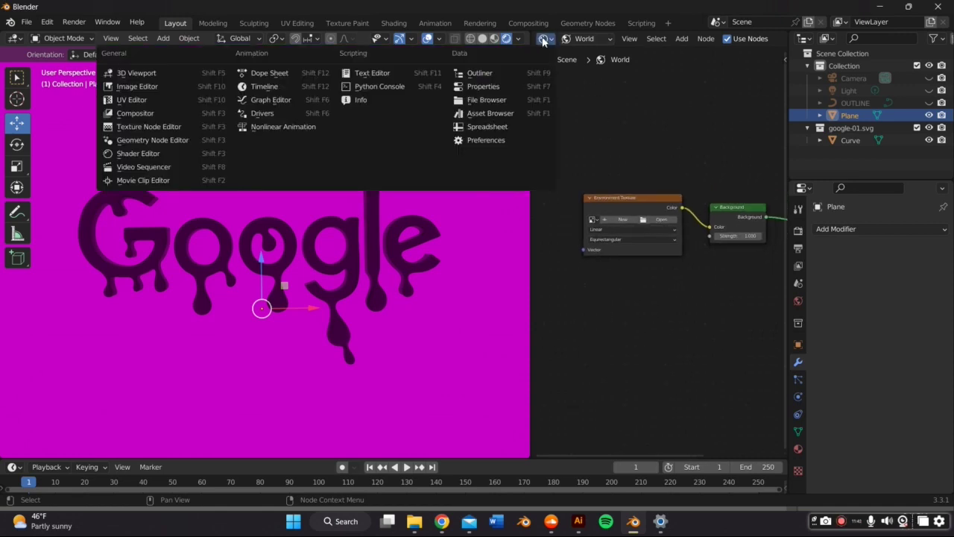
{"action": "left_click", "coordinate": [152, 154]}
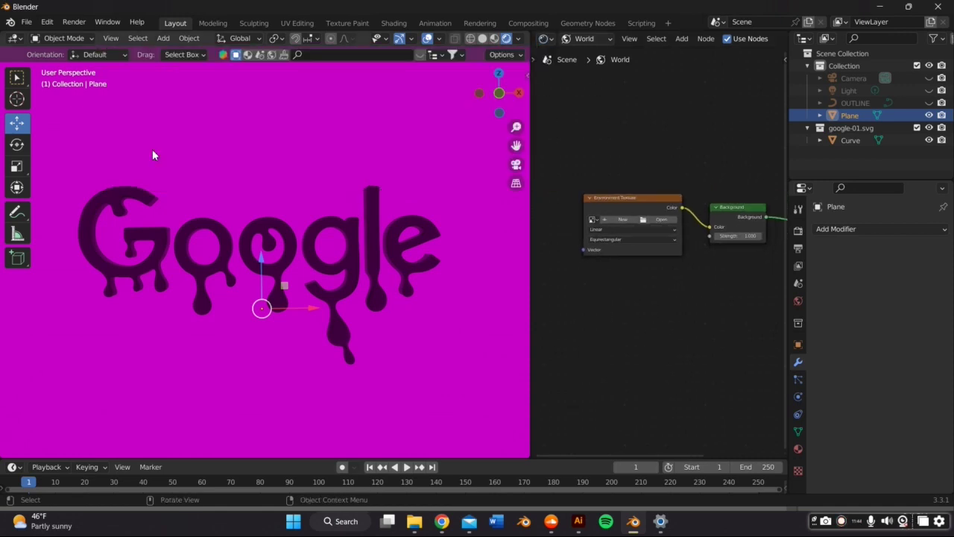
{"action": "left_click", "coordinate": [659, 221]}
{"action": "left_click", "coordinate": [50, 430]}
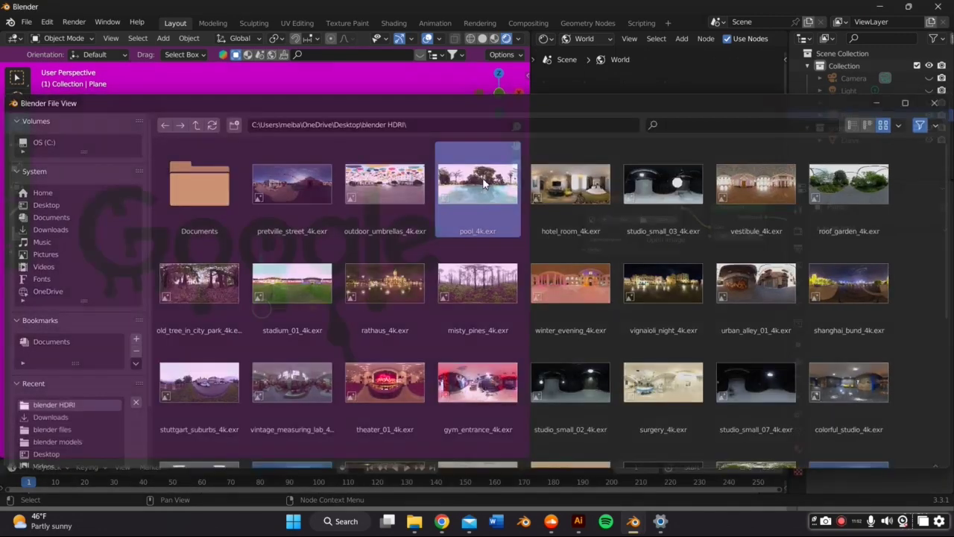
{"action": "double_click", "coordinate": [479, 181]}
{"action": "middle_click_drag", "start_coordinate": [385, 200], "coordinate": [418, 248]}
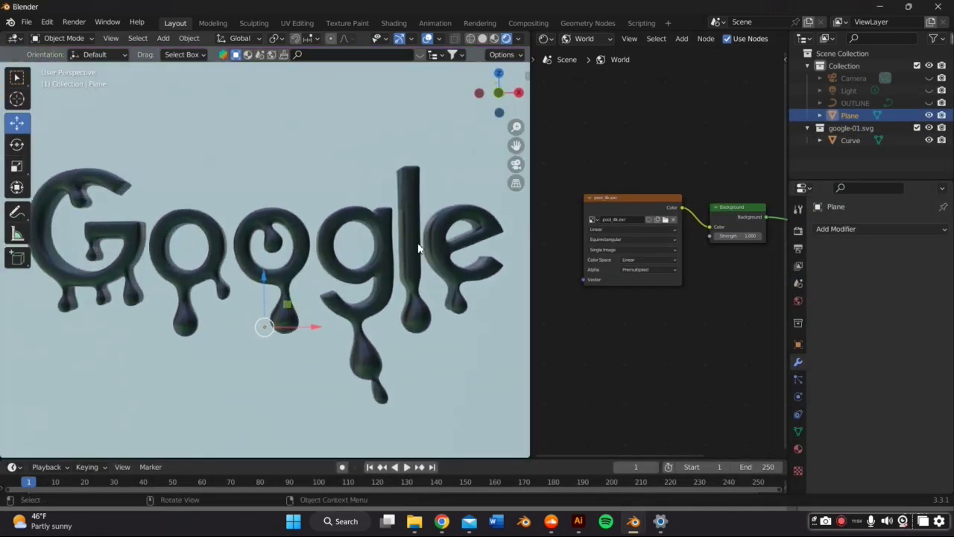
Replace the Environment Texture's image with the HDRI urban_alley_01_4k.exr.
{"action": "left_click", "coordinate": [667, 221]}
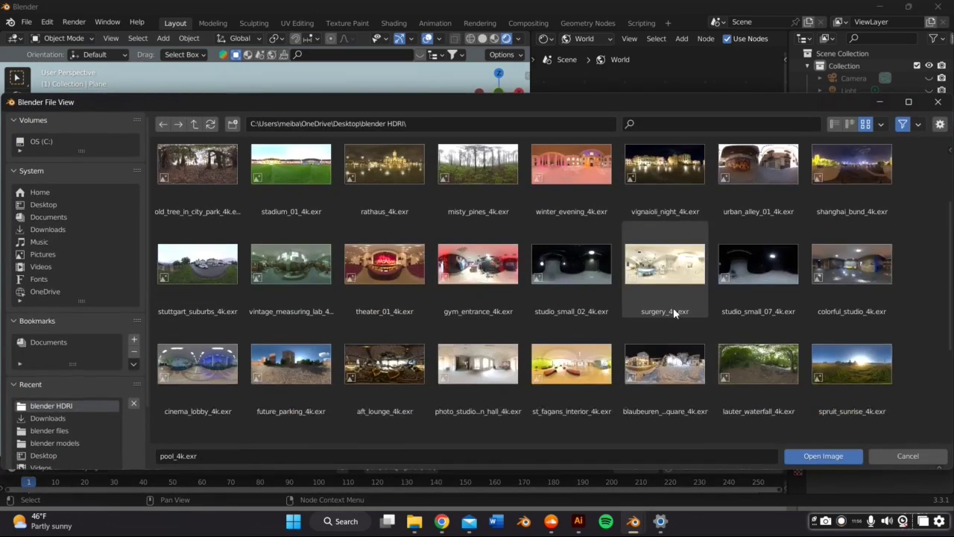
{"action": "double_click", "coordinate": [758, 168]}
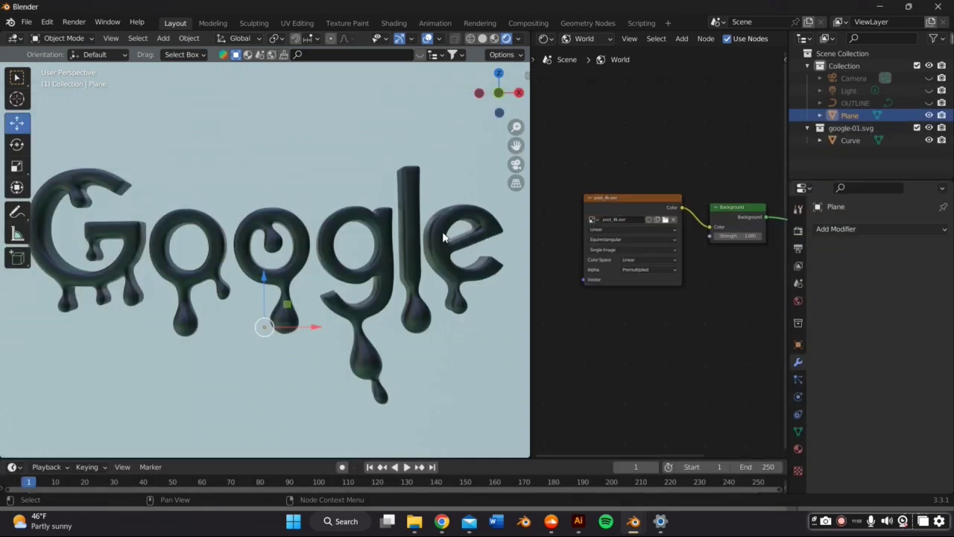
{"action": "scroll", "coordinate": [433, 237], "scroll_direction": "down", "scroll_amount": 3}
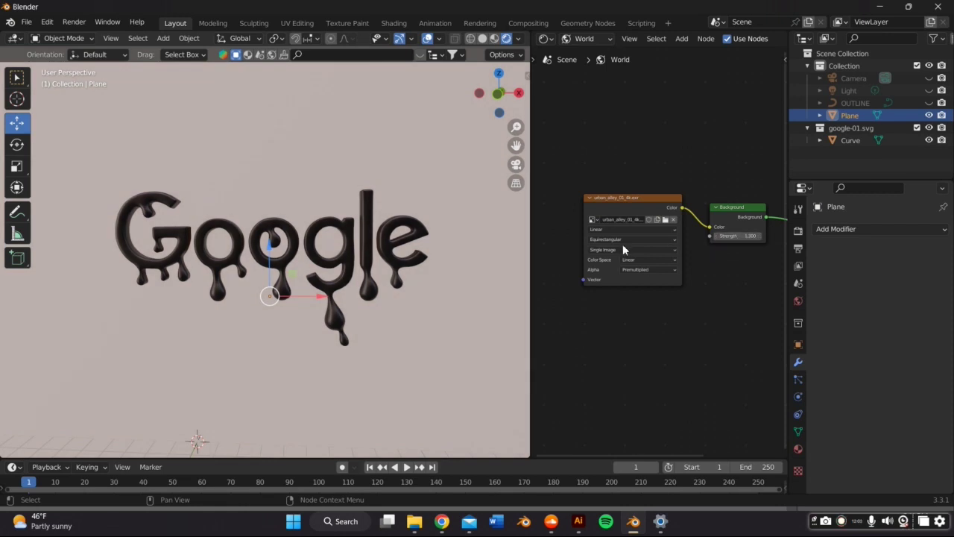
{"action": "key", "text": "XF86MonBrightnessUp"}
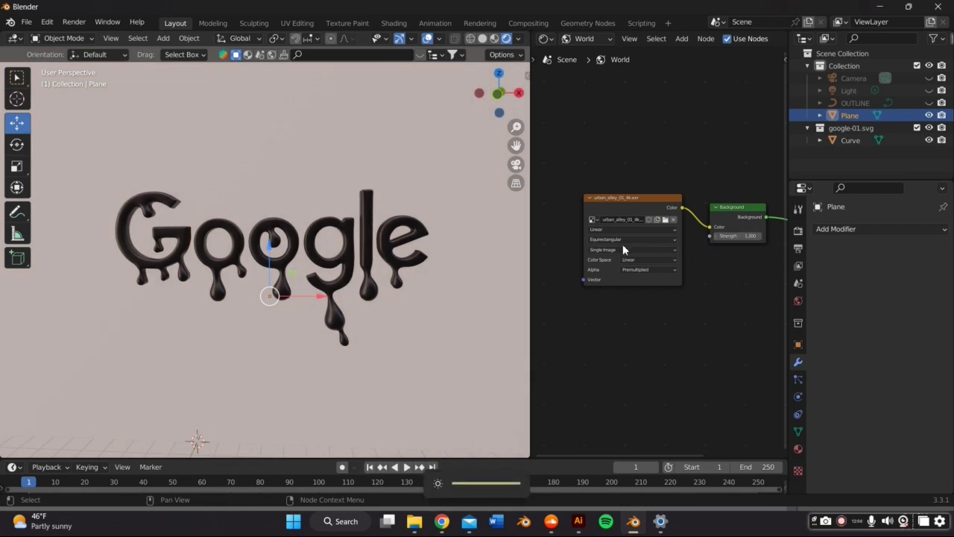
{"action": "scroll", "coordinate": [375, 167], "scroll_direction": "up", "scroll_amount": 4}
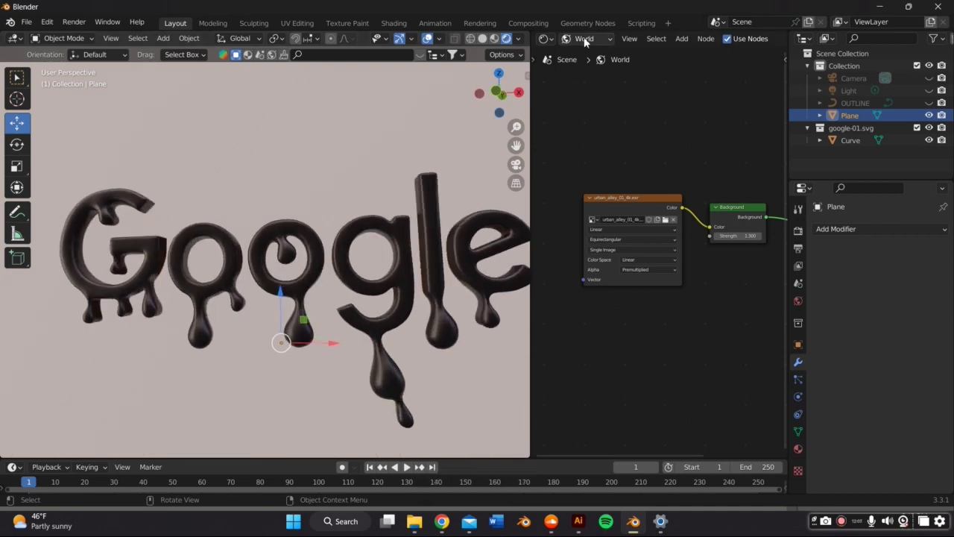
Switch the shader editor from World to Object shading and select the Google logo mesh.
{"action": "left_click", "coordinate": [584, 38]}
{"action": "left_click", "coordinate": [589, 55]}
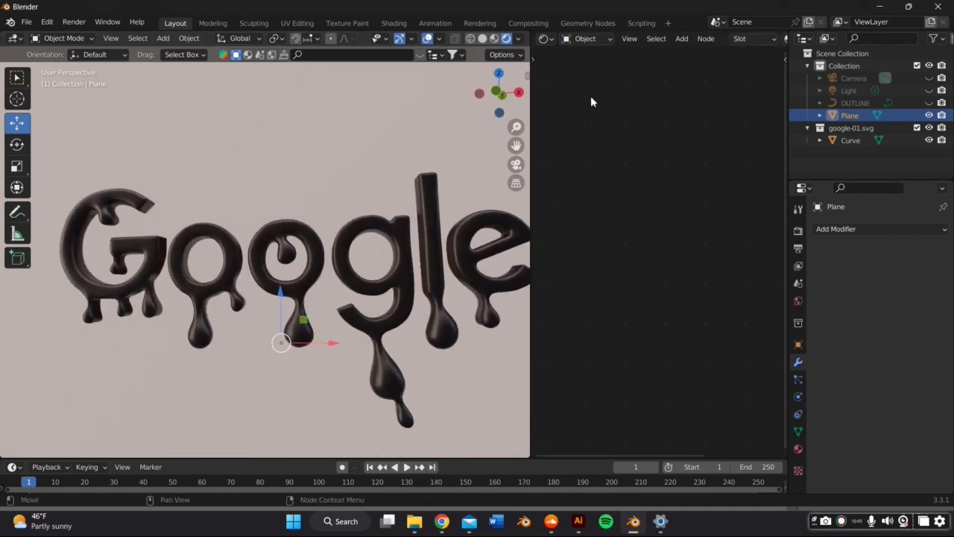
{"action": "scroll", "coordinate": [395, 299], "scroll_direction": "up", "scroll_amount": 1}
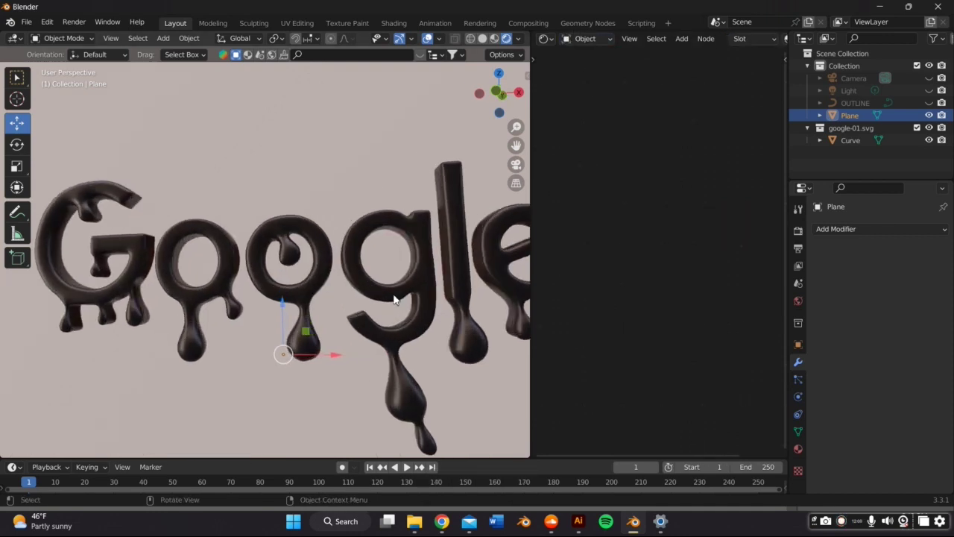
{"action": "left_click", "coordinate": [395, 283]}
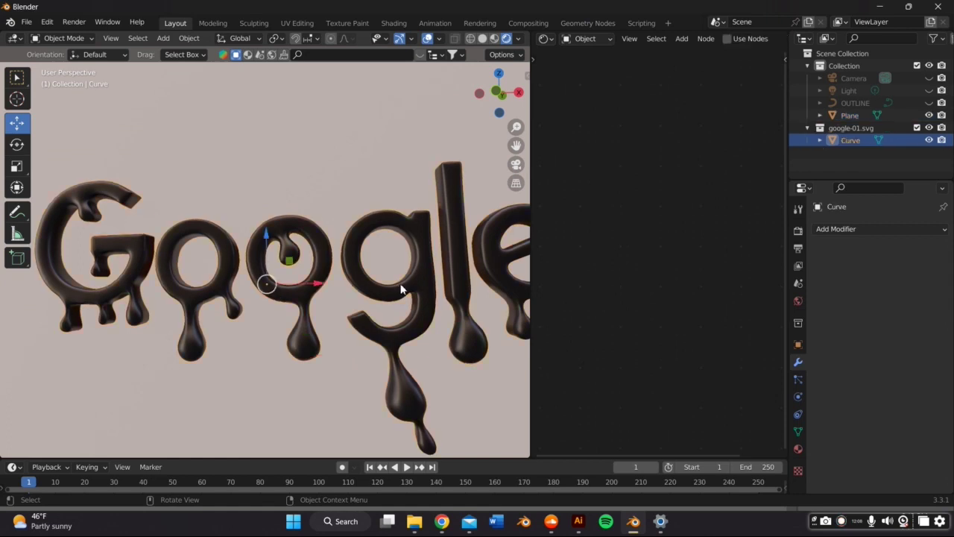
{"action": "scroll", "coordinate": [399, 289], "scroll_direction": "down", "scroll_amount": 5}
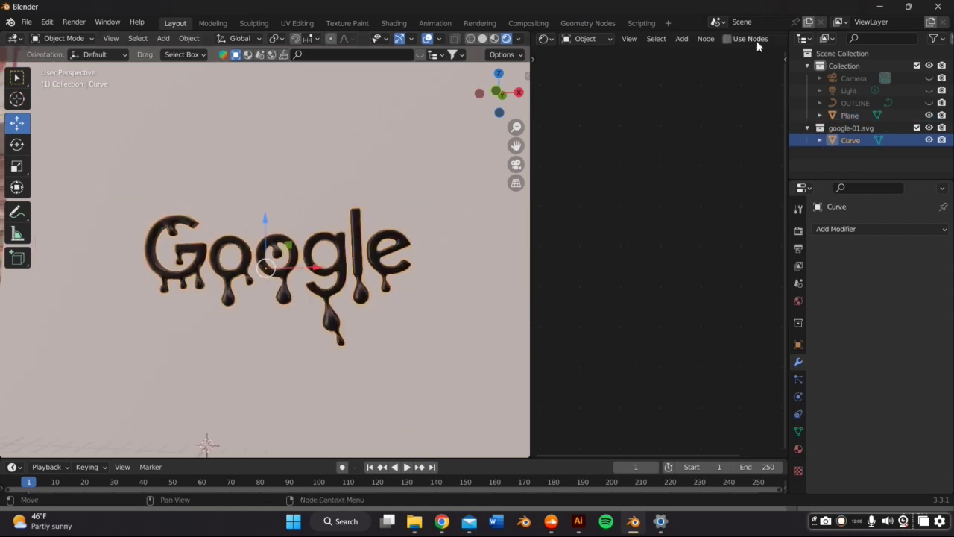
Unlink the SVGMat material from the logo and create a new material in its place.
{"action": "middle_click_drag", "start_coordinate": [756, 40], "coordinate": [605, 46]}
{"action": "middle_click_drag", "start_coordinate": [775, 40], "coordinate": [734, 41]}
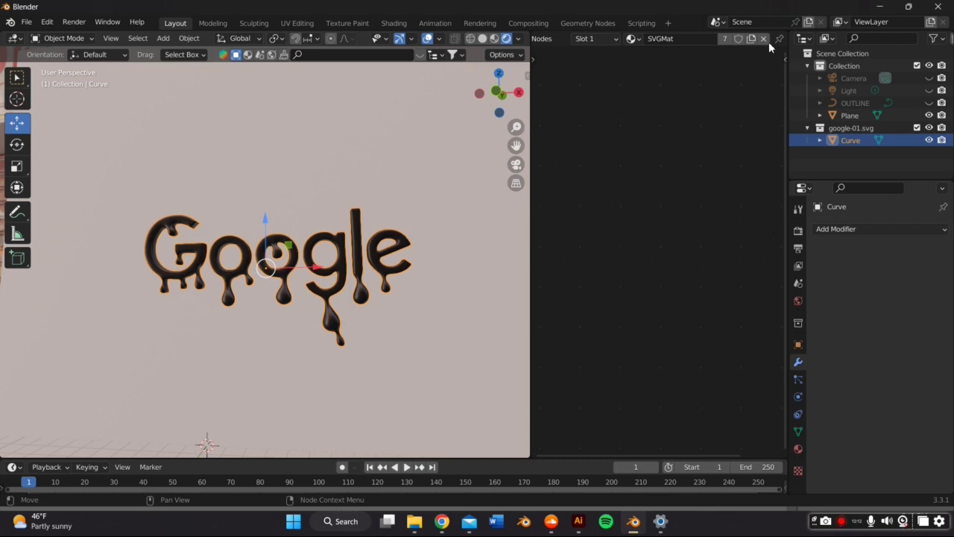
{"action": "left_click", "coordinate": [761, 41]}
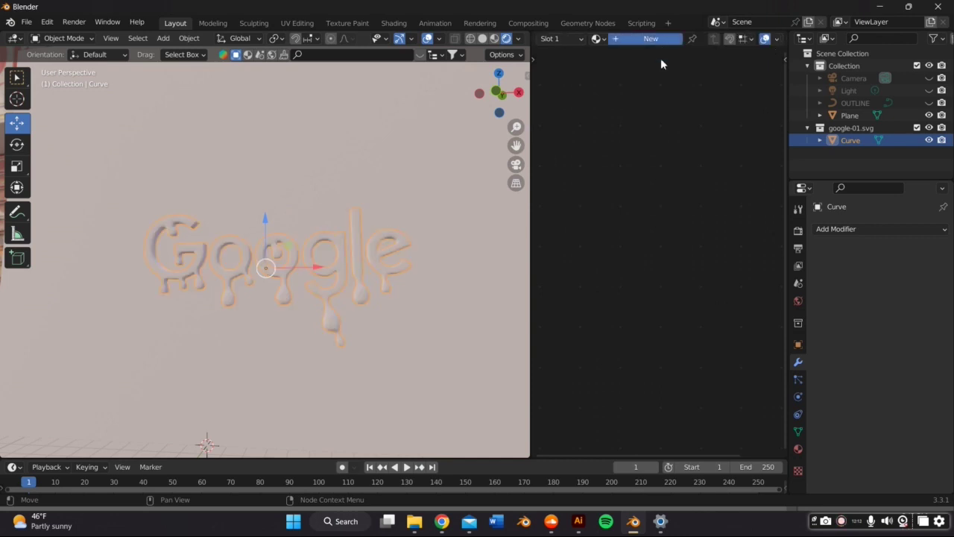
{"action": "left_click", "coordinate": [650, 38]}
{"action": "middle_click_drag", "start_coordinate": [697, 183], "coordinate": [649, 102]}
{"action": "scroll", "coordinate": [640, 150], "scroll_direction": "up", "scroll_amount": 3}
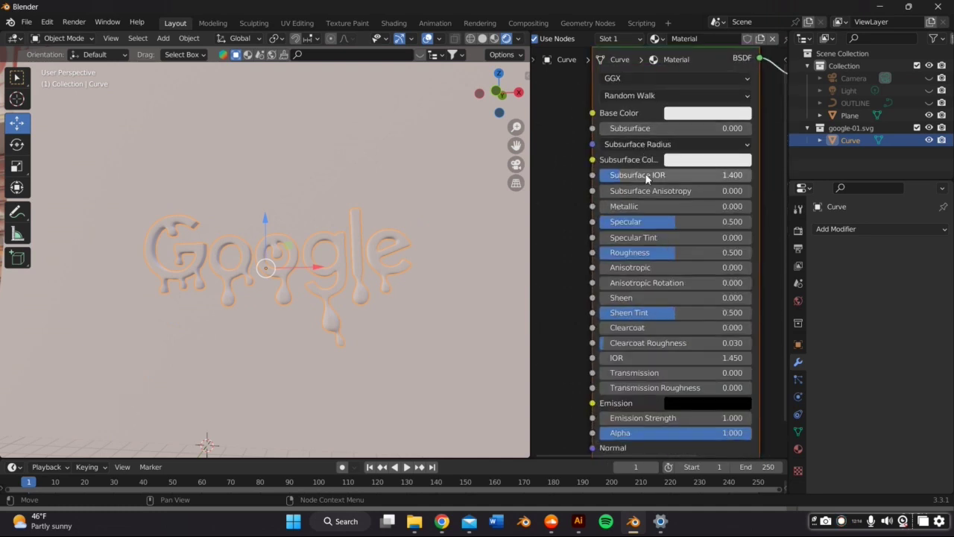
Set the logo material's Metallic to 1.000 and lower its Roughness to the minimum, then inspect the letters up close.
{"action": "left_click_drag", "start_coordinate": [645, 207], "coordinate": [751, 210]}
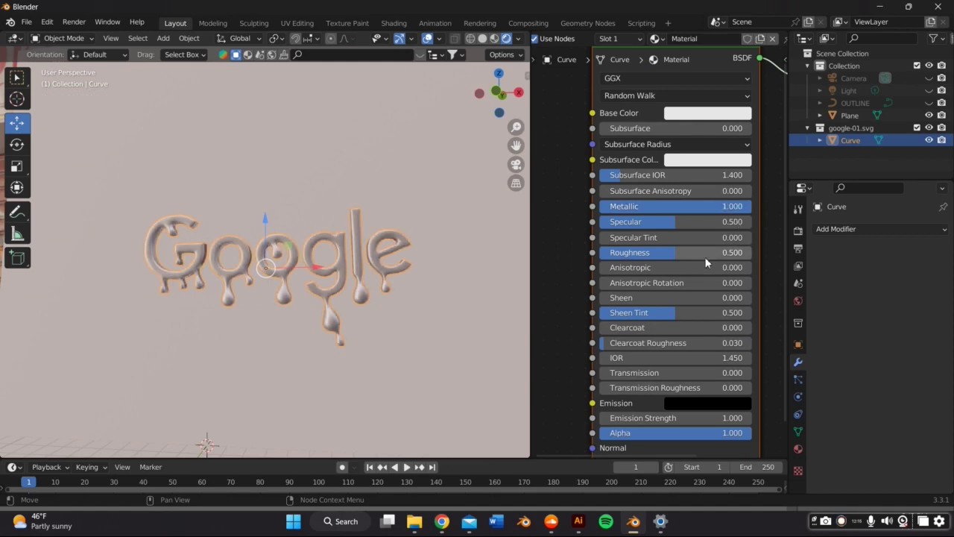
{"action": "left_click_drag", "start_coordinate": [686, 254], "coordinate": [582, 251]}
{"action": "left_click", "coordinate": [439, 252]}
{"action": "middle_click_drag", "start_coordinate": [365, 246], "coordinate": [378, 254]}
{"action": "scroll", "coordinate": [376, 253], "scroll_direction": "up", "scroll_amount": 6}
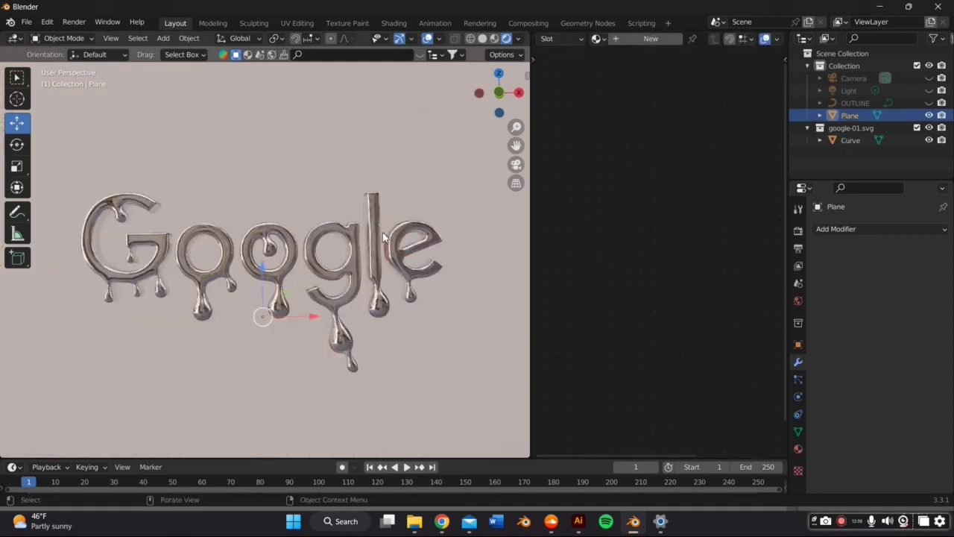
{"action": "scroll", "coordinate": [377, 254], "scroll_direction": "up", "scroll_amount": 4}
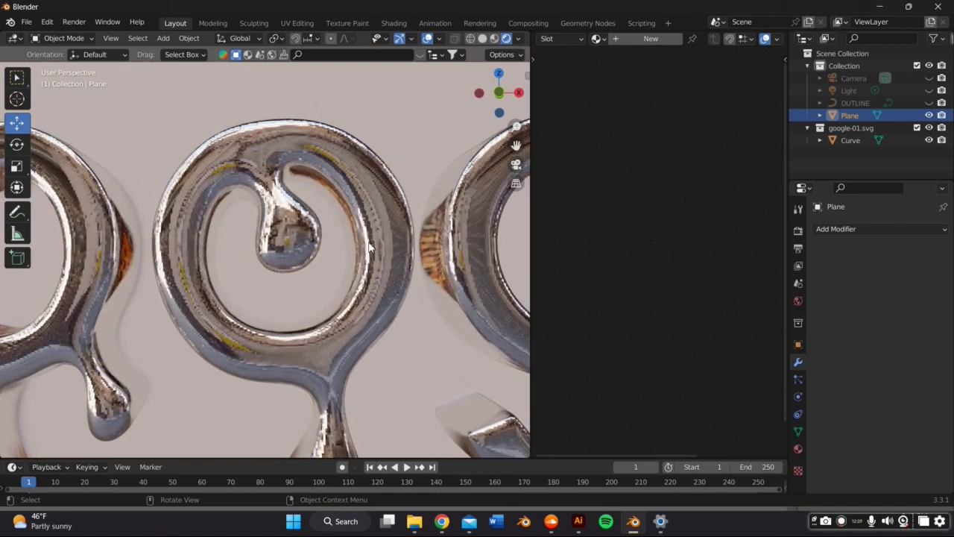
Apply smooth shading to the chrome Google logo mesh.
{"action": "left_click", "coordinate": [356, 173]}
{"action": "right_click", "coordinate": [357, 172]}
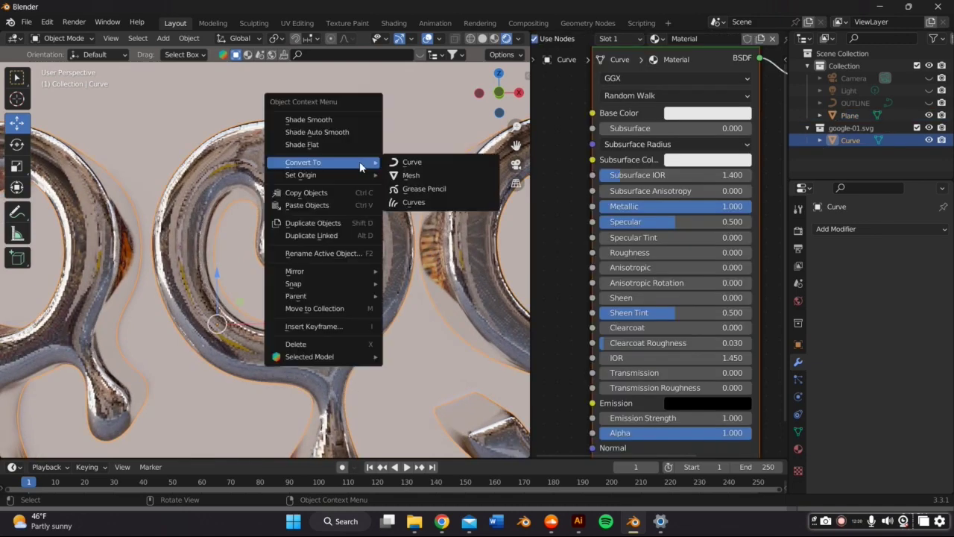
{"action": "left_click", "coordinate": [308, 119]}
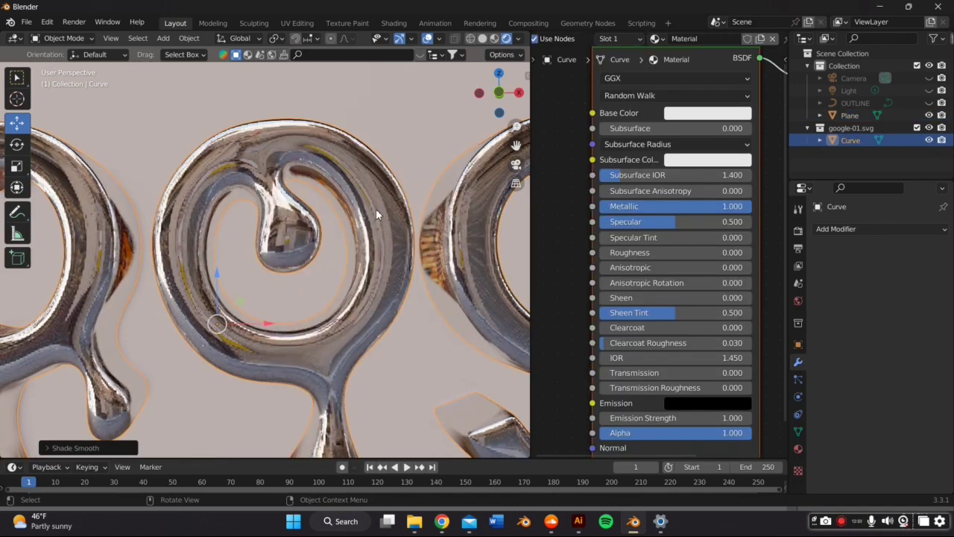
{"action": "scroll", "coordinate": [378, 195], "scroll_direction": "down", "scroll_amount": 6}
Examine the smooth-shaded chrome letters and their drips against the background plane, both close up and from a distance.
{"action": "left_click", "coordinate": [379, 154]}
{"action": "scroll", "coordinate": [375, 163], "scroll_direction": "down", "scroll_amount": 3}
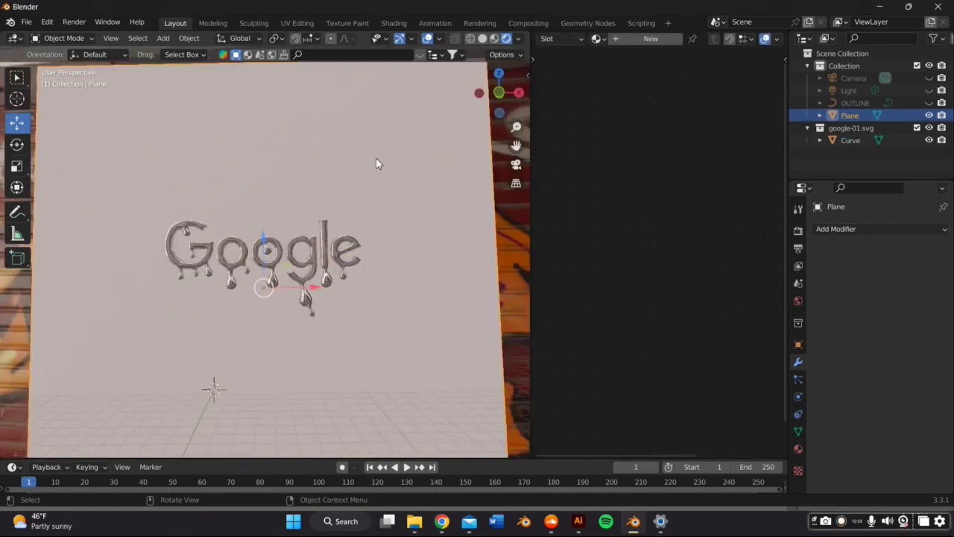
{"action": "scroll", "coordinate": [401, 166], "scroll_direction": "up", "scroll_amount": 8}
{"action": "middle_click_drag", "start_coordinate": [365, 192], "coordinate": [323, 221]}
{"action": "scroll", "coordinate": [369, 181], "scroll_direction": "down", "scroll_amount": 8}
{"action": "left_click_drag", "start_coordinate": [377, 291], "coordinate": [383, 295]}
{"action": "middle_click_drag", "start_coordinate": [362, 273], "coordinate": [390, 266]}
{"action": "scroll", "coordinate": [341, 174], "scroll_direction": "up", "scroll_amount": 5}
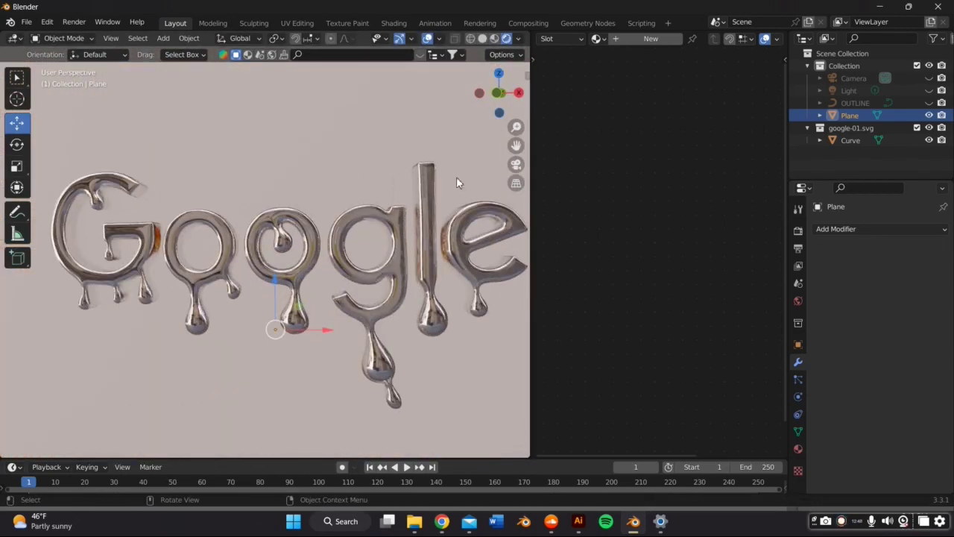
{"action": "left_click_drag", "start_coordinate": [514, 145], "coordinate": [542, 141]}
{"action": "scroll", "coordinate": [348, 186], "scroll_direction": "up", "scroll_amount": 2}
{"action": "scroll", "coordinate": [340, 188], "scroll_direction": "down", "scroll_amount": 5}
{"action": "scroll", "coordinate": [339, 194], "scroll_direction": "up", "scroll_amount": 2}
{"action": "scroll", "coordinate": [337, 194], "scroll_direction": "up", "scroll_amount": 2}
{"action": "scroll", "coordinate": [330, 187], "scroll_direction": "down", "scroll_amount": 3}
{"action": "scroll", "coordinate": [343, 181], "scroll_direction": "up", "scroll_amount": 2}
{"action": "mouse_move", "coordinate": [343, 181]}
{"action": "middle_mouse_down"}
{"action": "mouse_move", "coordinate": [313, 199]}
{"action": "mouse_move", "coordinate": [351, 183]}
{"action": "mouse_move", "coordinate": [341, 185]}
{"action": "middle_mouse_up"}
{"action": "scroll", "coordinate": [342, 185], "scroll_direction": "down", "scroll_amount": 5}
{"action": "scroll", "coordinate": [341, 185], "scroll_direction": "up", "scroll_amount": 6}
{"action": "scroll", "coordinate": [341, 179], "scroll_direction": "up", "scroll_amount": 3}
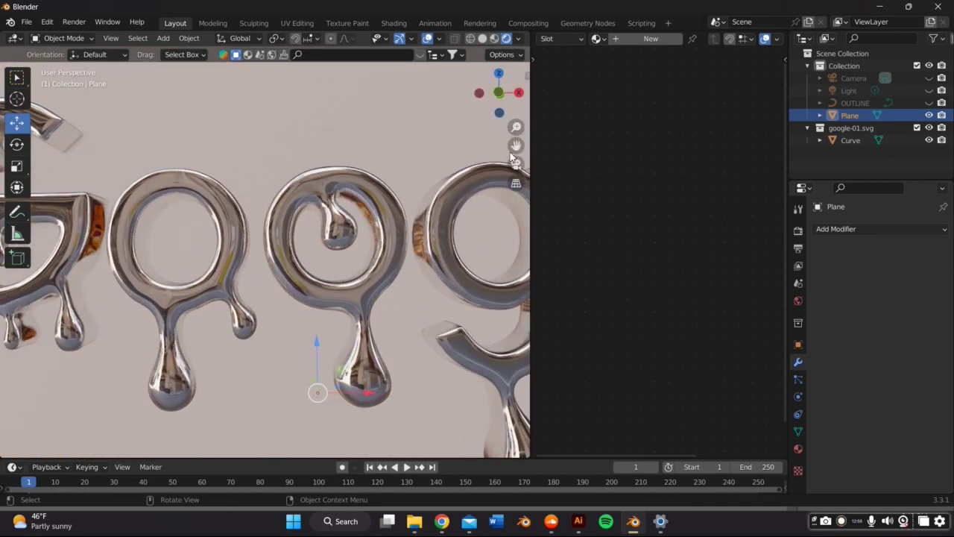
{"action": "left_click_drag", "start_coordinate": [512, 151], "coordinate": [715, 143]}
{"action": "scroll", "coordinate": [400, 205], "scroll_direction": "down", "scroll_amount": 4}
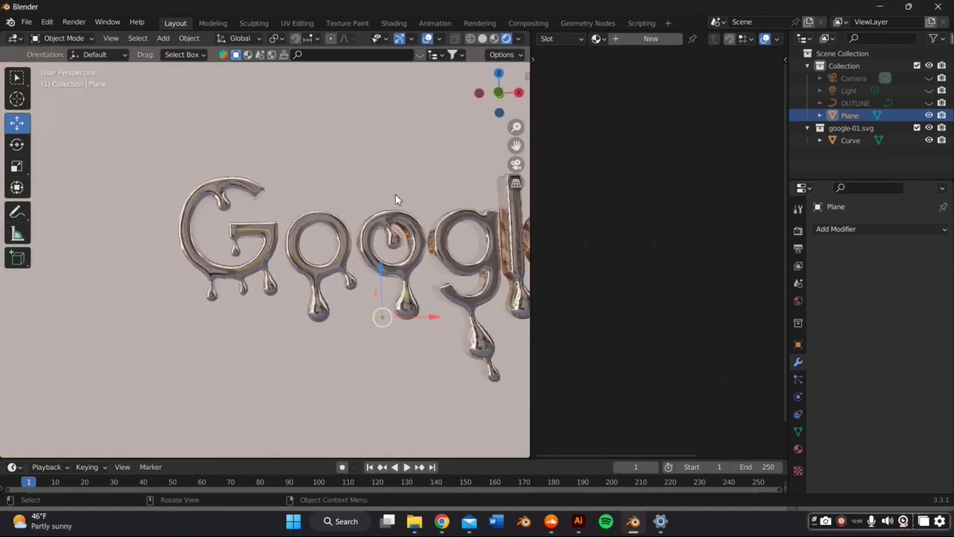
{"action": "scroll", "coordinate": [395, 198], "scroll_direction": "down", "scroll_amount": 3}
{"action": "scroll", "coordinate": [396, 196], "scroll_direction": "up", "scroll_amount": 1}
{"action": "scroll", "coordinate": [400, 204], "scroll_direction": "down", "scroll_amount": 2}
{"action": "scroll", "coordinate": [400, 204], "scroll_direction": "up", "scroll_amount": 3}
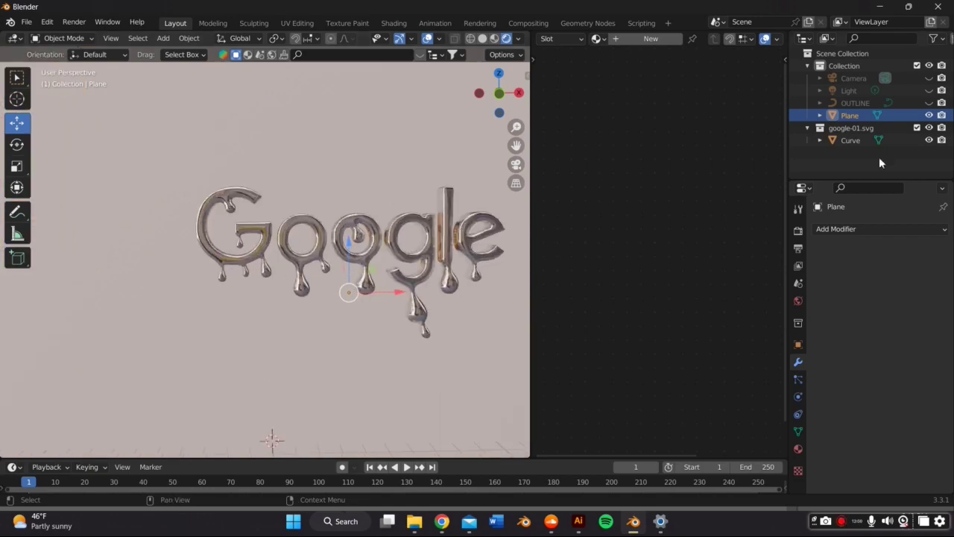
Unhide the OUTLINE curve, select it and bring up its curve data settings.
{"action": "left_click", "coordinate": [929, 103]}
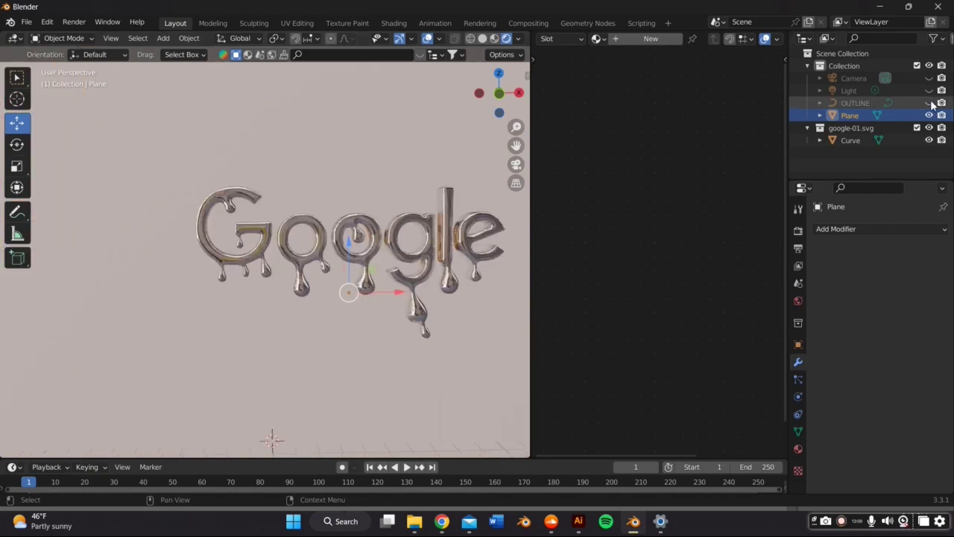
{"action": "left_click", "coordinate": [291, 234]}
{"action": "middle_click_drag", "start_coordinate": [292, 233], "coordinate": [336, 234]}
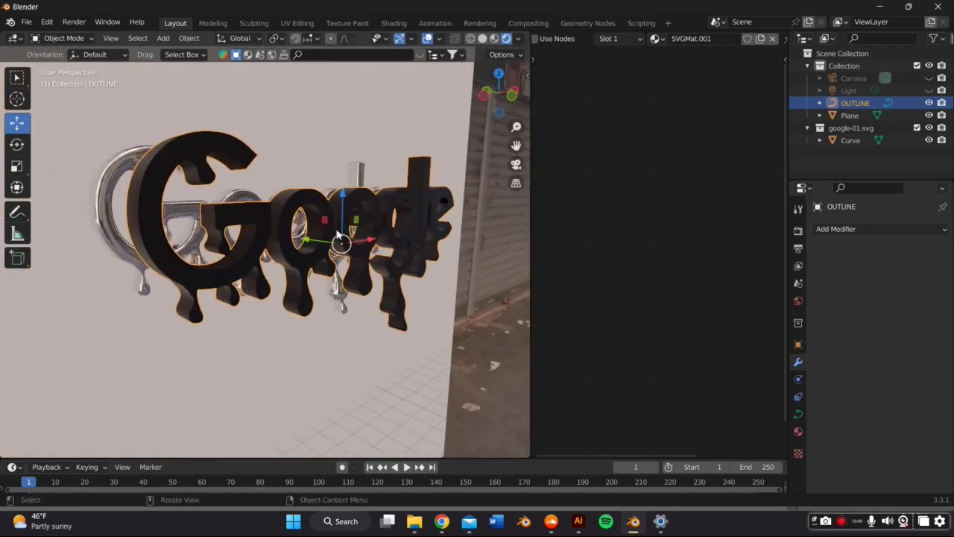
{"action": "left_click", "coordinate": [798, 415]}
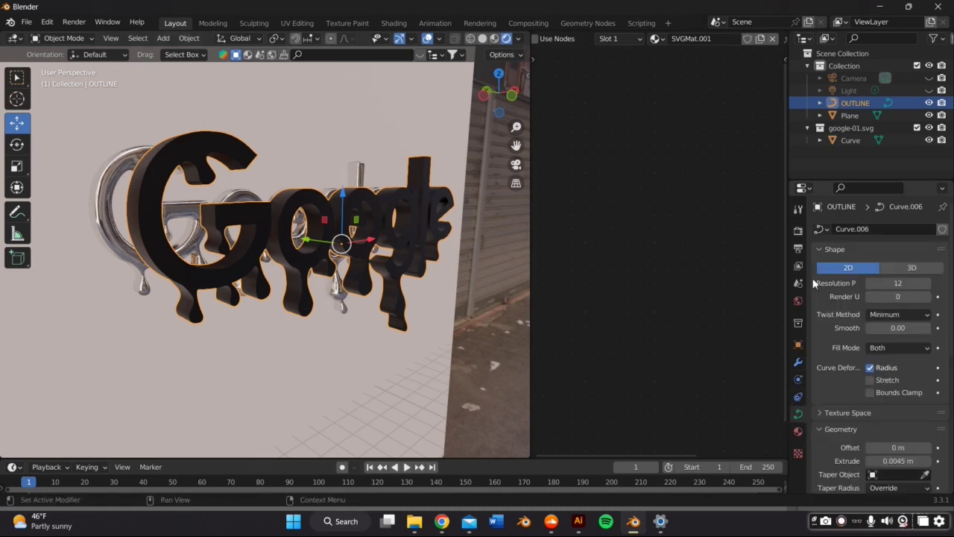
{"action": "middle_click_drag", "start_coordinate": [452, 245], "coordinate": [489, 247]}
{"action": "left_click", "coordinate": [798, 230]}
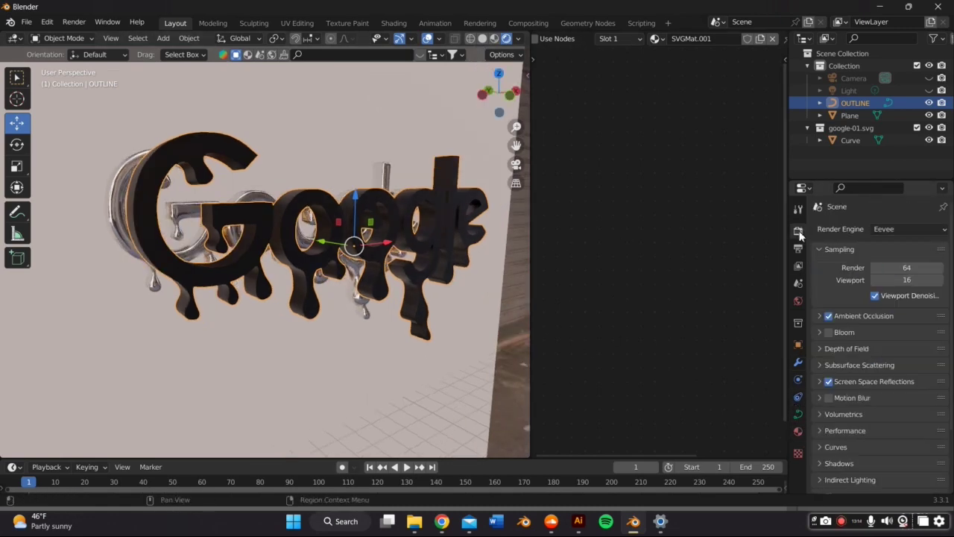
{"action": "left_click", "coordinate": [798, 415]}
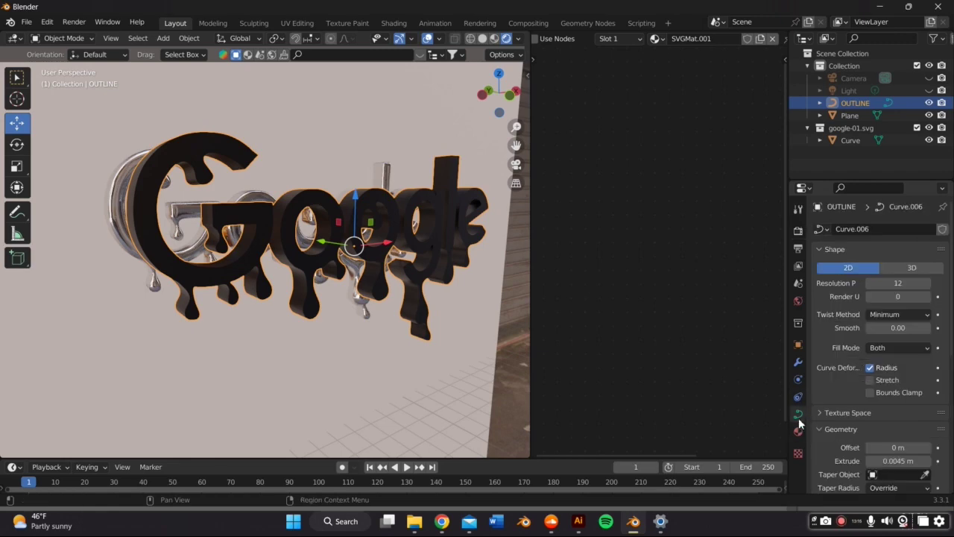
Set the OUTLINE curve's Fill Mode to None and its round bevel Depth to 0.001 m.
{"action": "scroll", "coordinate": [872, 403], "scroll_direction": "down", "scroll_amount": 3}
{"action": "scroll", "coordinate": [883, 357], "scroll_direction": "up", "scroll_amount": 2}
{"action": "left_click", "coordinate": [894, 308]}
{"action": "left_click", "coordinate": [890, 325]}
{"action": "scroll", "coordinate": [890, 369], "scroll_direction": "down", "scroll_amount": 4}
{"action": "left_click", "coordinate": [898, 375]}
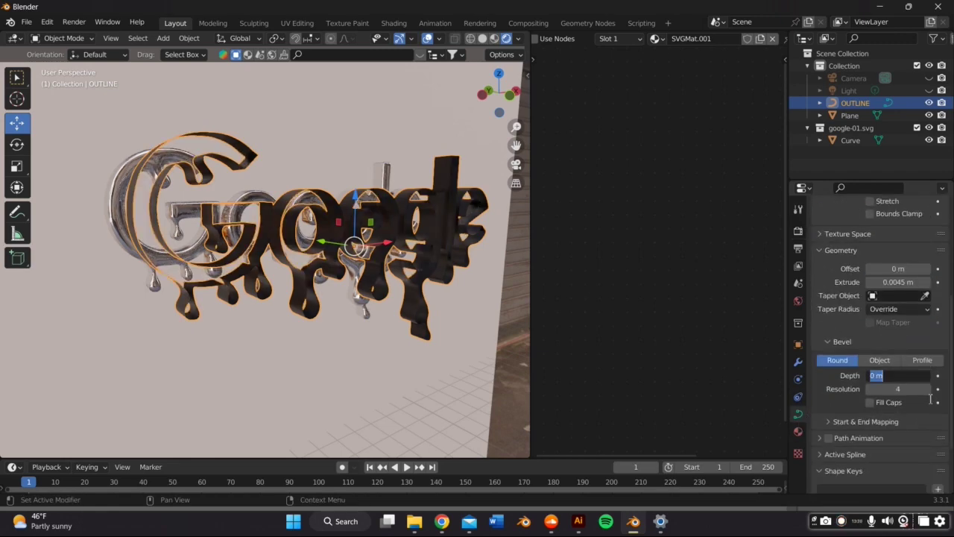
{"action": "type", "text": ".001"}
{"action": "key", "text": "Return"}
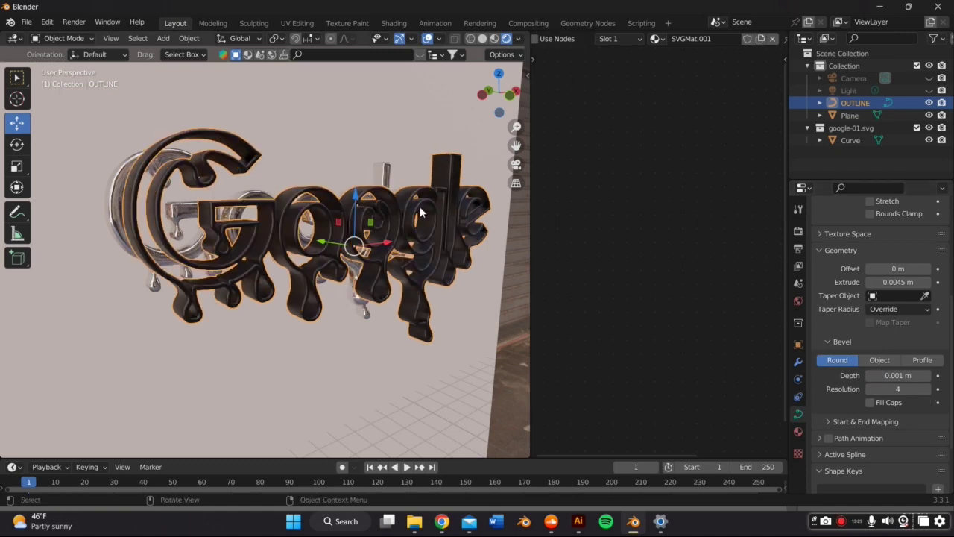
Move the OUTLINE curve back along the Y axis by about 3 m so it frames the chrome letters.
{"action": "middle_click_drag", "start_coordinate": [415, 213], "coordinate": [408, 223]}
{"action": "key", "text": "g"}
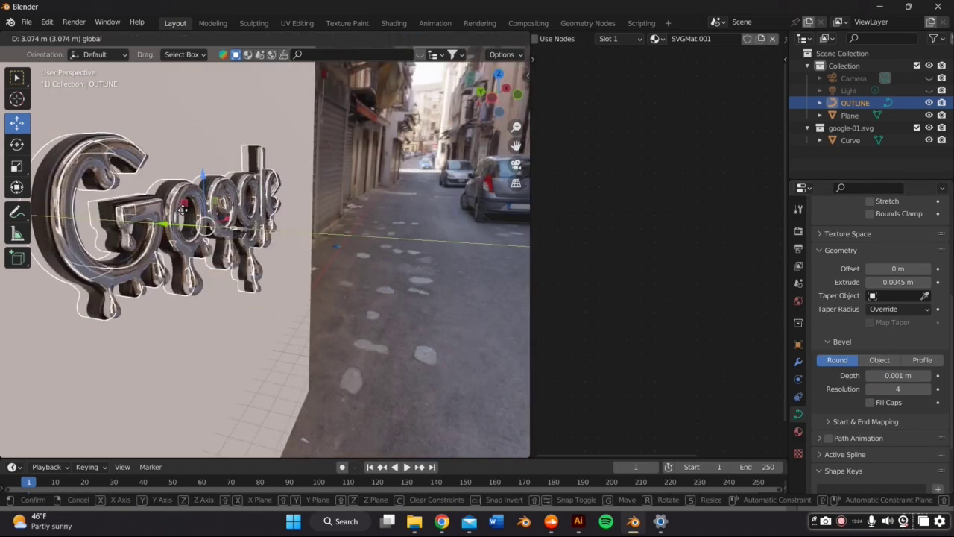
{"action": "left_click_drag", "start_coordinate": [183, 213], "coordinate": [186, 215]}
{"action": "middle_click_drag", "start_coordinate": [195, 215], "coordinate": [206, 164]}
{"action": "key", "text": "g"}
{"action": "left_click", "coordinate": [207, 213]}
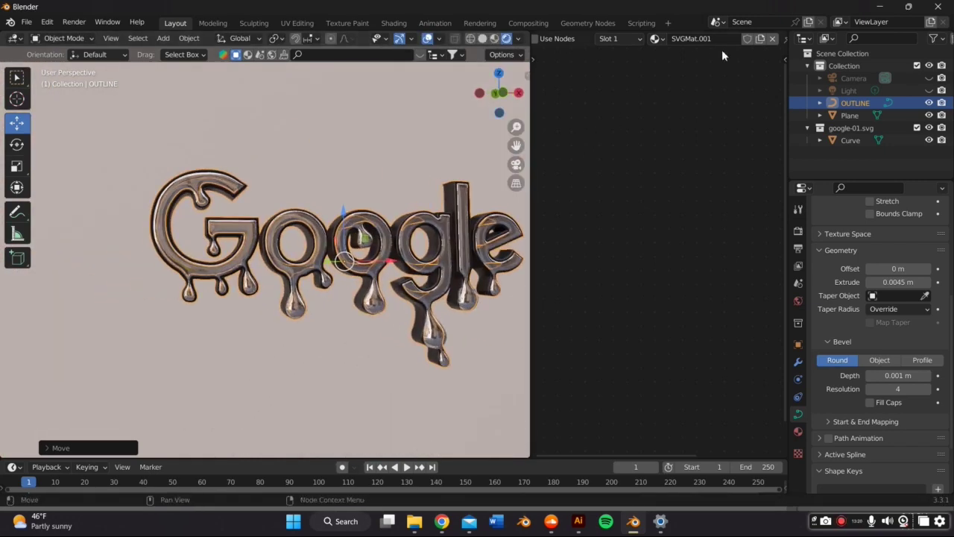
Replace the OUTLINE curve's SVGMat.001 with a new material and set its Base Color to blue (H 0.666, S 1.000, V 0.800).
{"action": "scroll", "coordinate": [712, 45], "scroll_direction": "down", "scroll_amount": 1}
{"action": "left_click", "coordinate": [751, 38]}
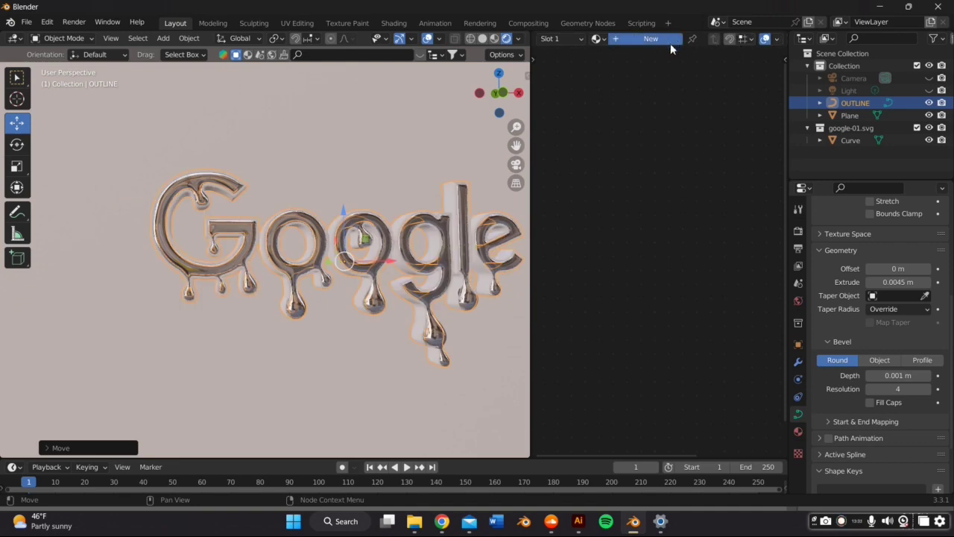
{"action": "left_click", "coordinate": [701, 35]}
{"action": "left_click", "coordinate": [712, 115]}
{"action": "left_click_drag", "start_coordinate": [735, 194], "coordinate": [767, 149]}
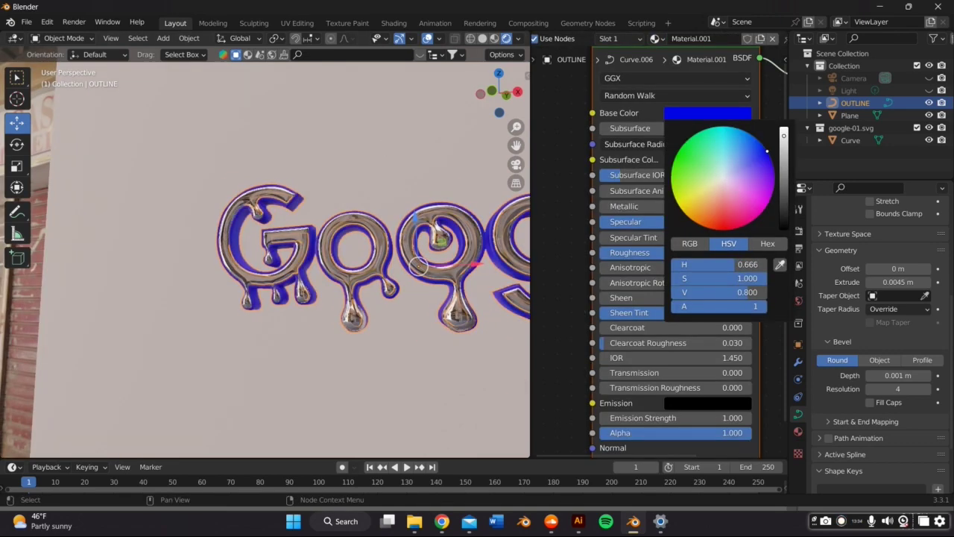
Check the coloured outline around the letters, then change the OUTLINE material's Base Color to yellow.
{"action": "left_click", "coordinate": [466, 161]}
{"action": "scroll", "coordinate": [445, 179], "scroll_direction": "down", "scroll_amount": 6}
{"action": "middle_click_drag", "start_coordinate": [443, 183], "coordinate": [443, 228]}
{"action": "scroll", "coordinate": [409, 202], "scroll_direction": "up", "scroll_amount": 6}
{"action": "left_click", "coordinate": [408, 261]}
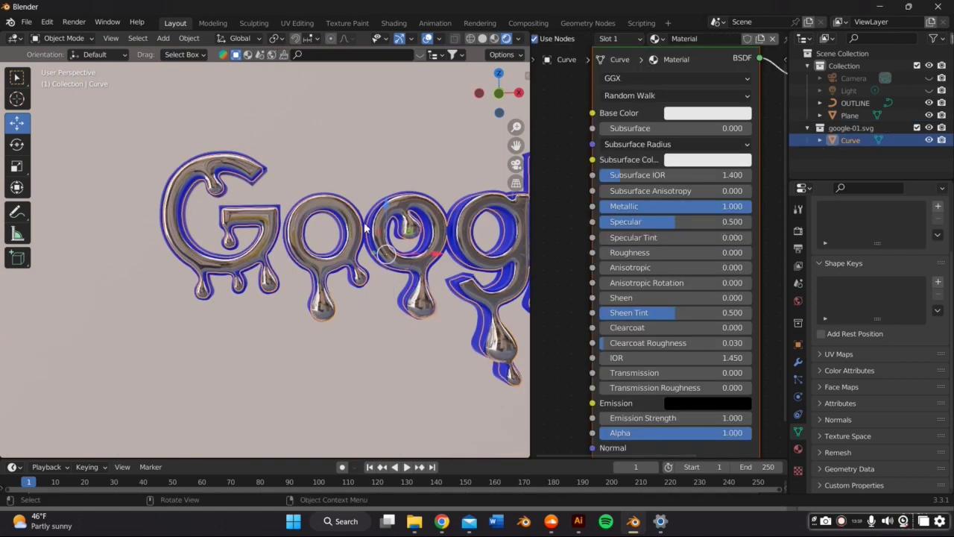
{"action": "left_click", "coordinate": [367, 225]}
{"action": "left_click", "coordinate": [666, 114]}
{"action": "left_click_drag", "start_coordinate": [729, 160], "coordinate": [749, 133]}
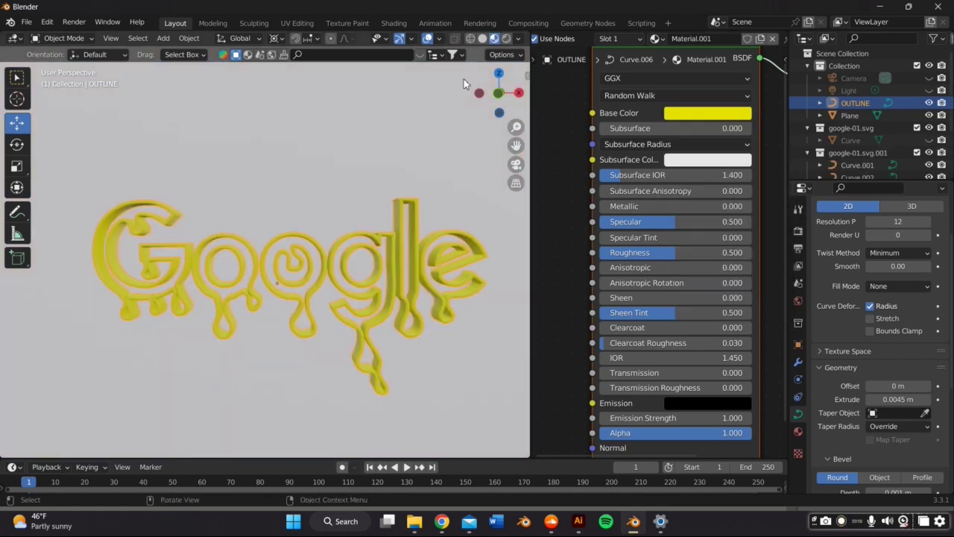
Switch the viewport to solid shading and enter Edit Mode on the OUTLINE curve.
{"action": "left_click", "coordinate": [482, 40]}
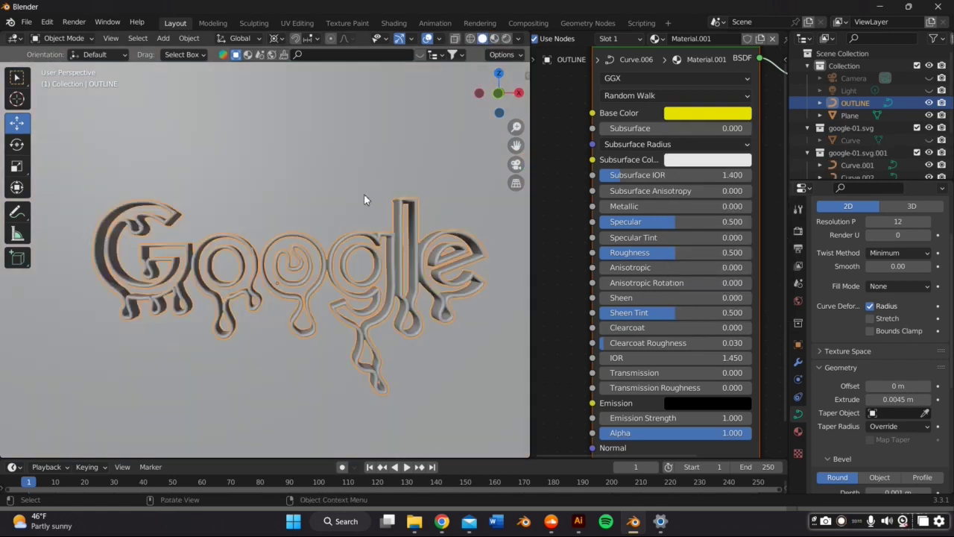
{"action": "key", "text": "Tab"}
{"action": "left_click", "coordinate": [60, 38]}
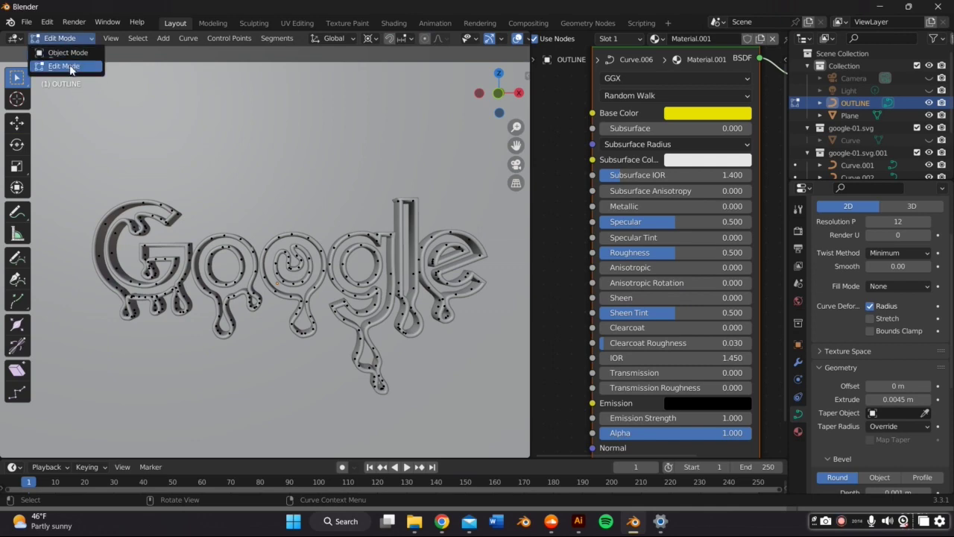
{"action": "scroll", "coordinate": [201, 231], "scroll_direction": "down", "scroll_amount": 1}
{"action": "scroll", "coordinate": [207, 240], "scroll_direction": "up", "scroll_amount": 3}
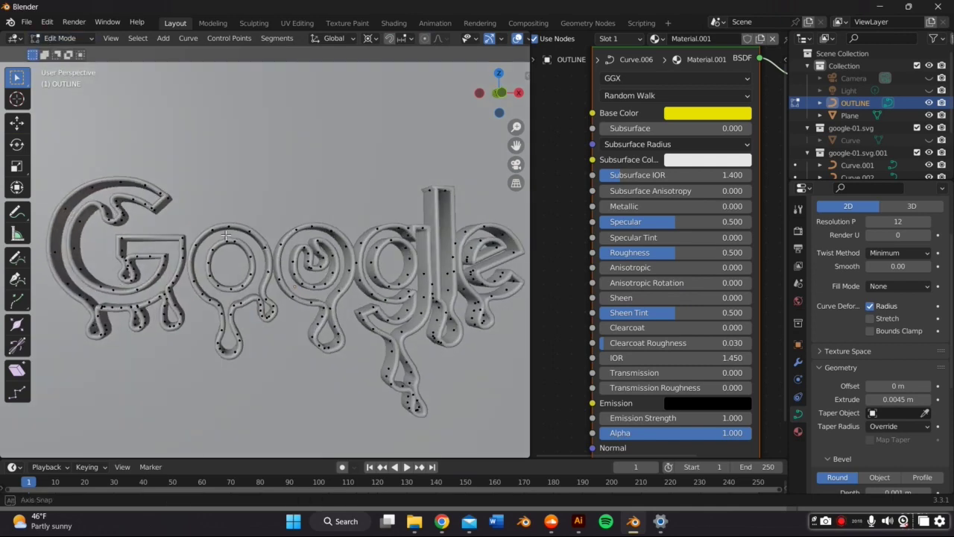
Box-select all control points of the first letter o, including its drips, and separate them from the OUTLINE curve.
{"action": "key", "text": "b"}
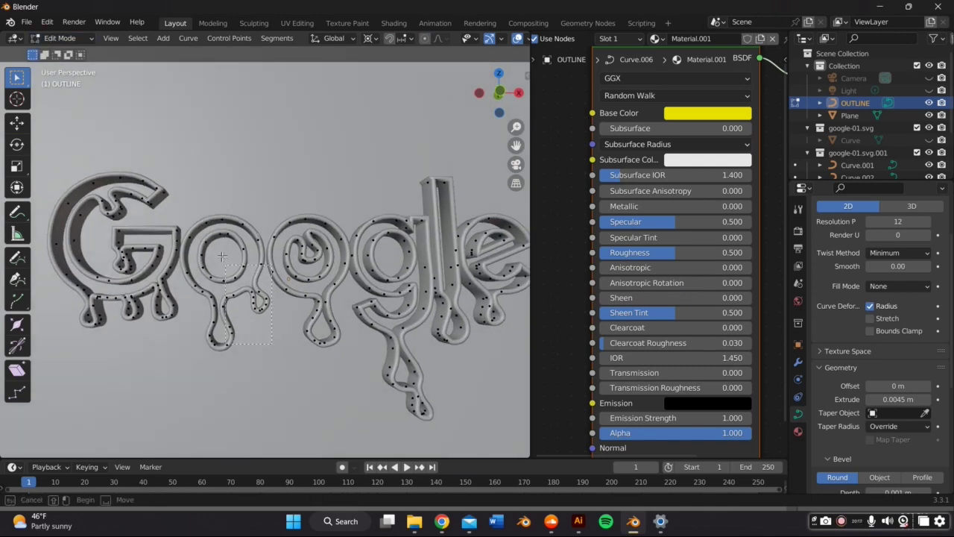
{"action": "left_click_drag", "start_coordinate": [183, 202], "coordinate": [182, 202]}
{"action": "scroll", "coordinate": [290, 302], "scroll_direction": "up", "scroll_amount": 1}
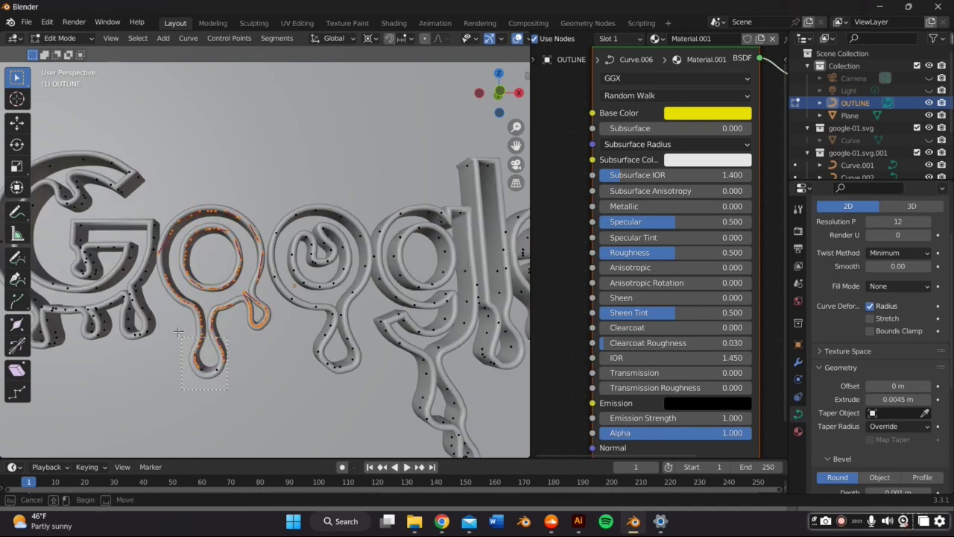
{"action": "middle_click_drag", "start_coordinate": [218, 333], "coordinate": [231, 270]}
{"action": "right_click", "coordinate": [231, 271]}
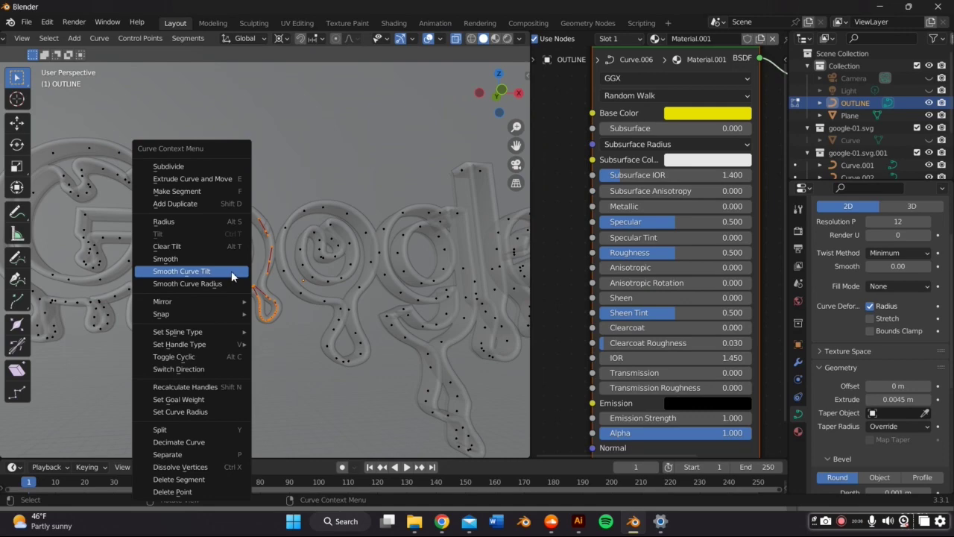
{"action": "left_click", "coordinate": [214, 454]}
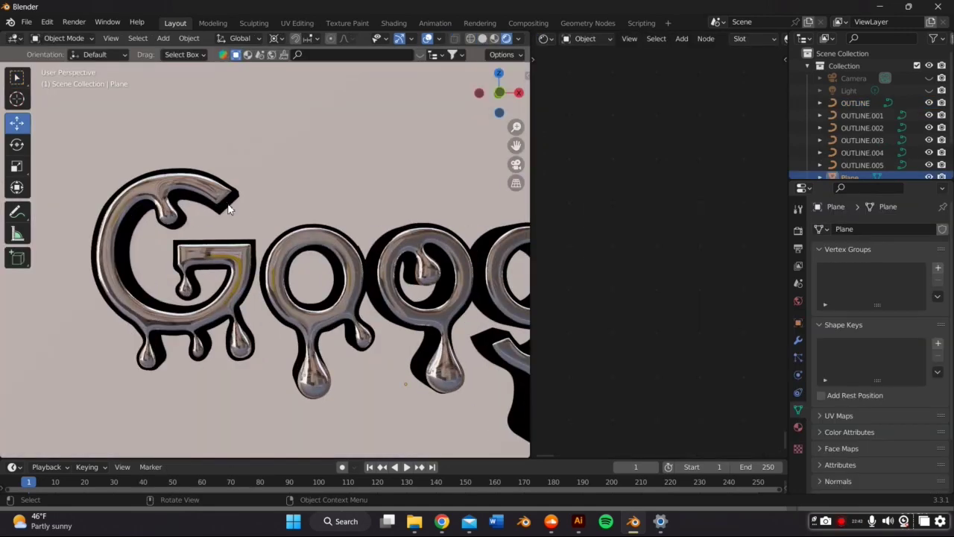
Replace Material.001 on the letter G's outline with a new material and set its Base Color to blue (H 0.638, S 1.000, V 0.800).
{"action": "left_click", "coordinate": [228, 206]}
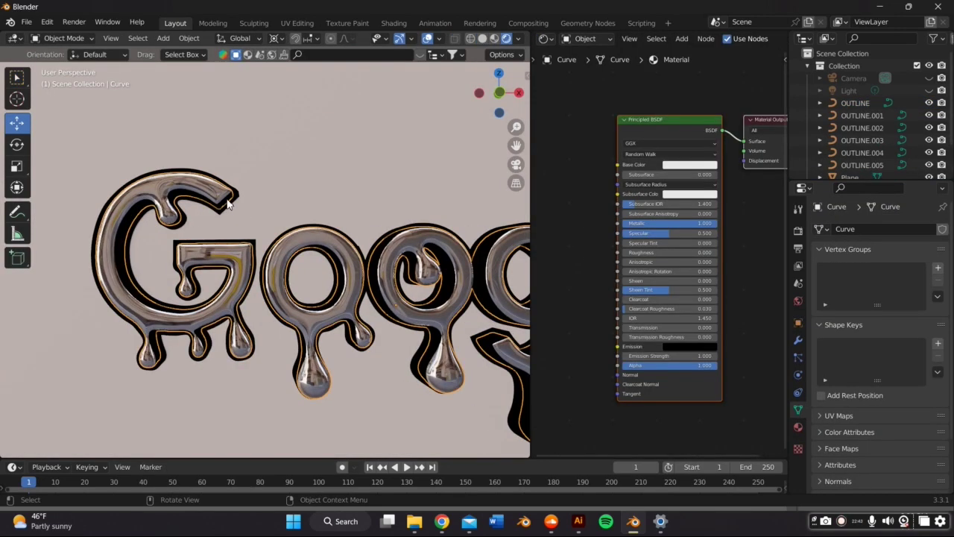
{"action": "left_click", "coordinate": [235, 200]}
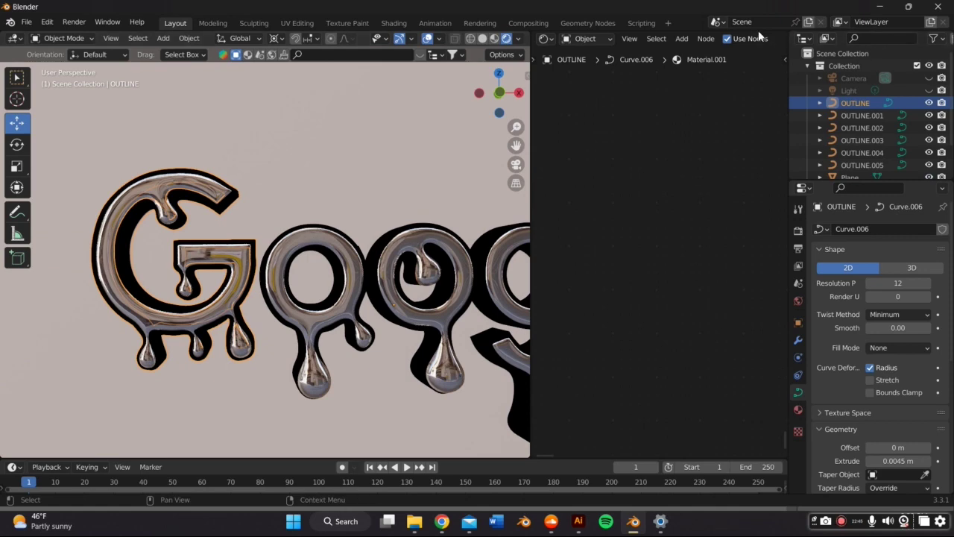
{"action": "scroll", "coordinate": [746, 37], "scroll_direction": "down", "scroll_amount": 6}
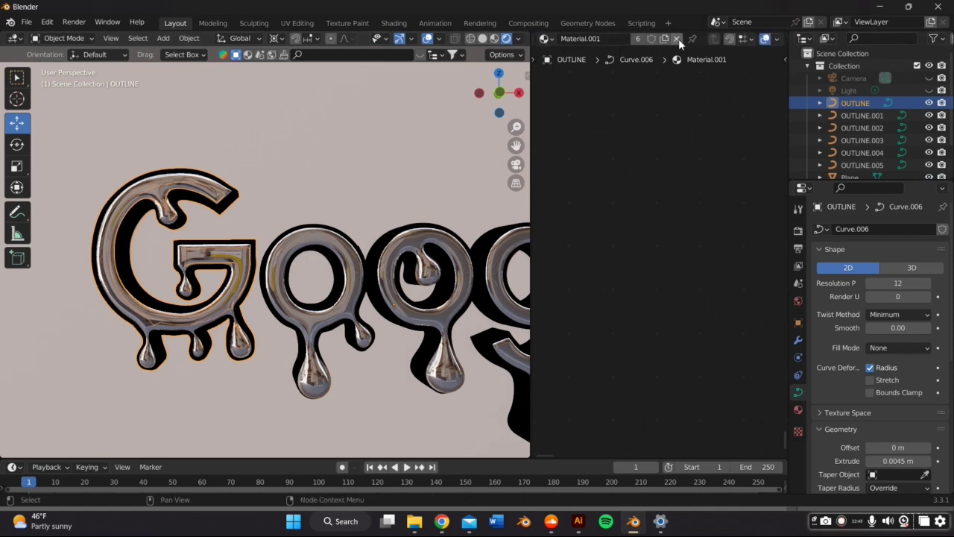
{"action": "left_click", "coordinate": [676, 39]}
{"action": "left_click", "coordinate": [652, 38]}
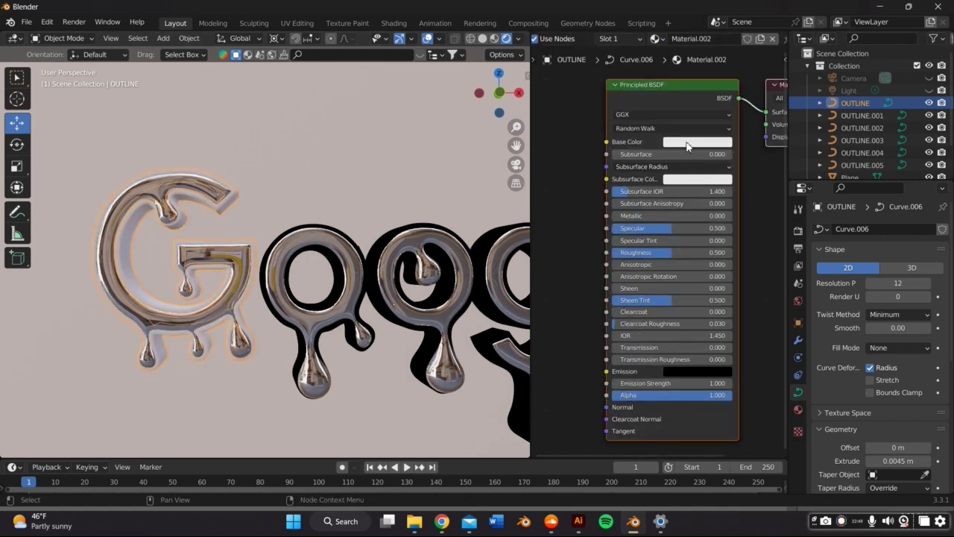
{"action": "left_click", "coordinate": [687, 146]}
{"action": "mouse_move", "coordinate": [711, 196]}
{"action": "left_mouse_down"}
{"action": "mouse_move", "coordinate": [746, 175]}
{"action": "mouse_move", "coordinate": [731, 158]}
{"action": "left_mouse_up"}
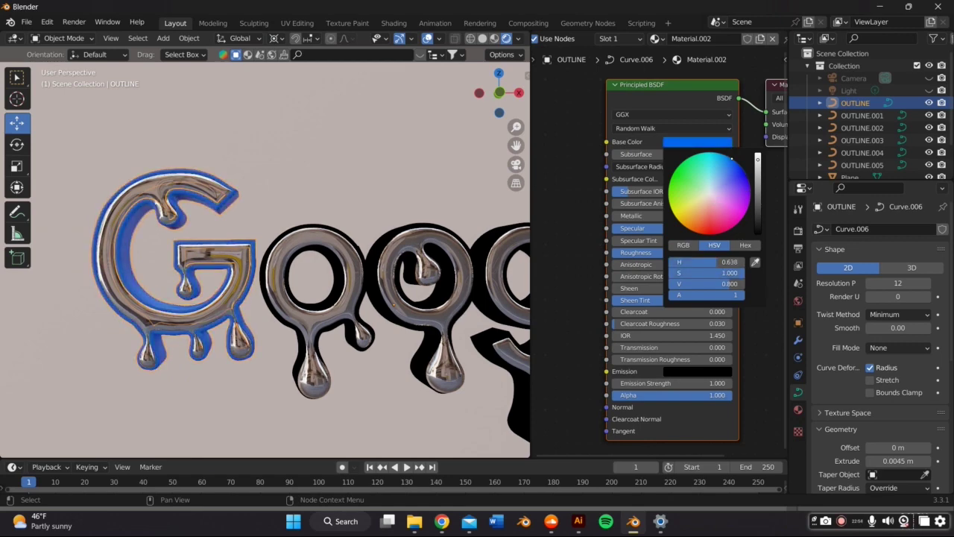
Select the outline of the first letter o and switch to Adobe Illustrator.
{"action": "left_click", "coordinate": [353, 245]}
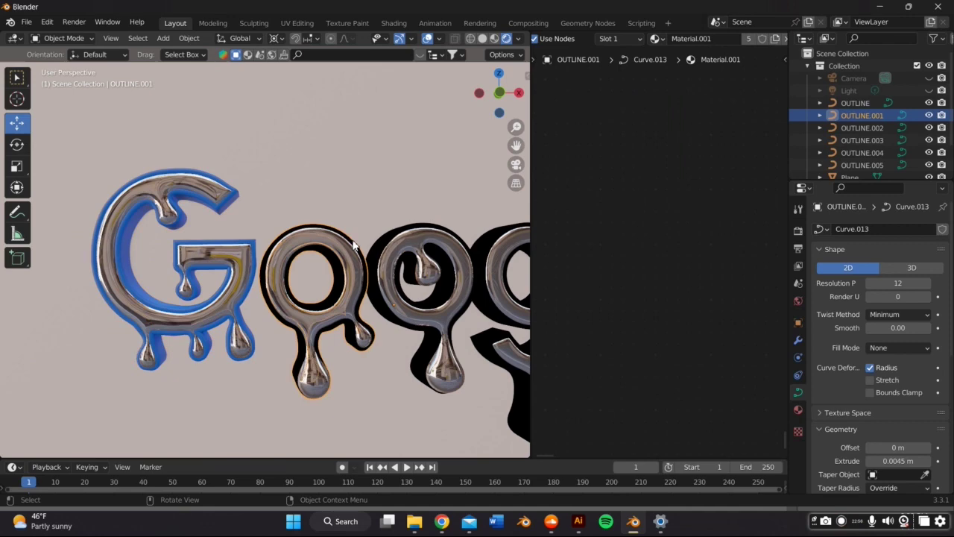
{"action": "left_click", "coordinate": [579, 520]}
{"action": "left_click", "coordinate": [459, 471]}
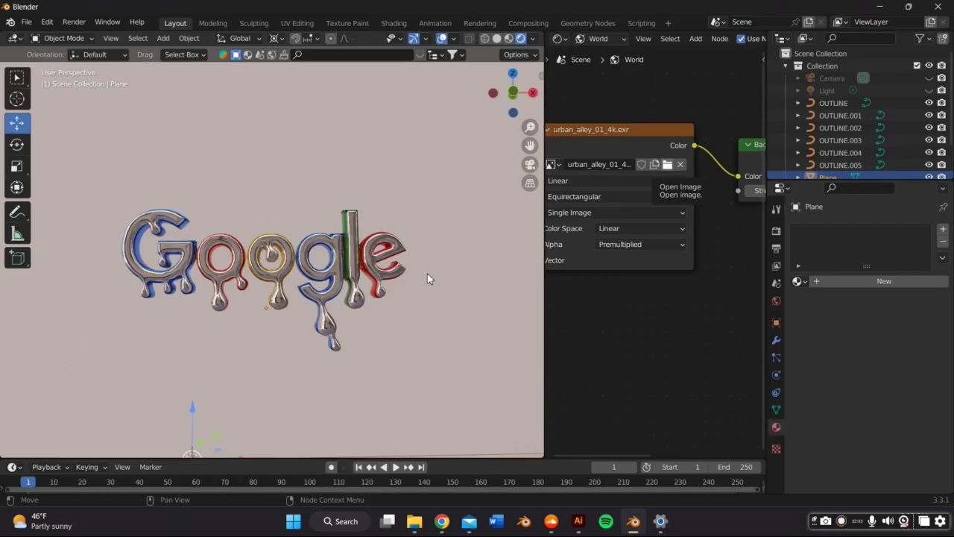
Check how the chrome letters with coloured outlines reflect the misty_pines_4k.exr environment.
{"action": "middle_click_drag", "start_coordinate": [427, 274], "coordinate": [420, 276]}
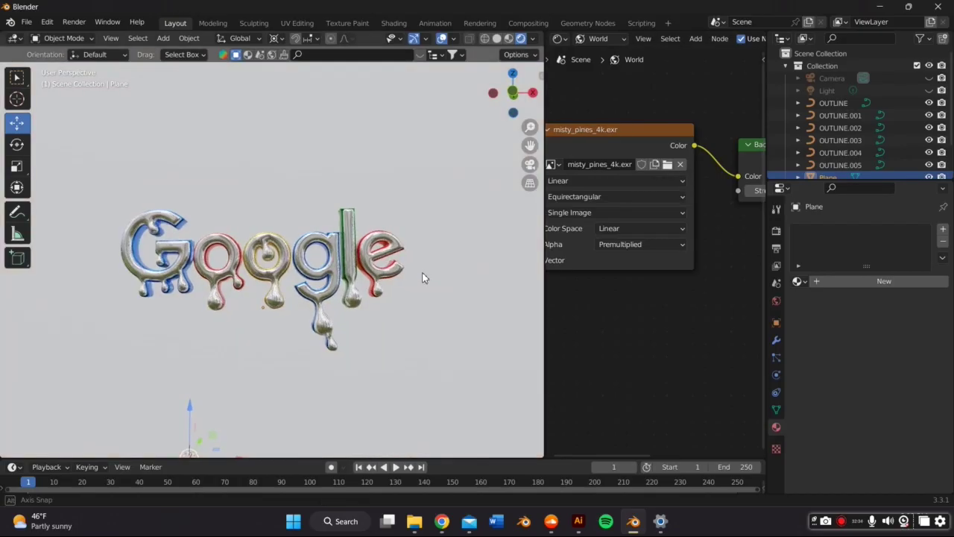
Try the world Background at strength 0.200 and at a higher strength to compare the chrome reflections.
{"action": "scroll", "coordinate": [421, 276], "scroll_direction": "up", "scroll_amount": 3}
{"action": "middle_click_drag", "start_coordinate": [710, 189], "coordinate": [602, 216]}
{"action": "left_click_drag", "start_coordinate": [657, 217], "coordinate": [643, 217]}
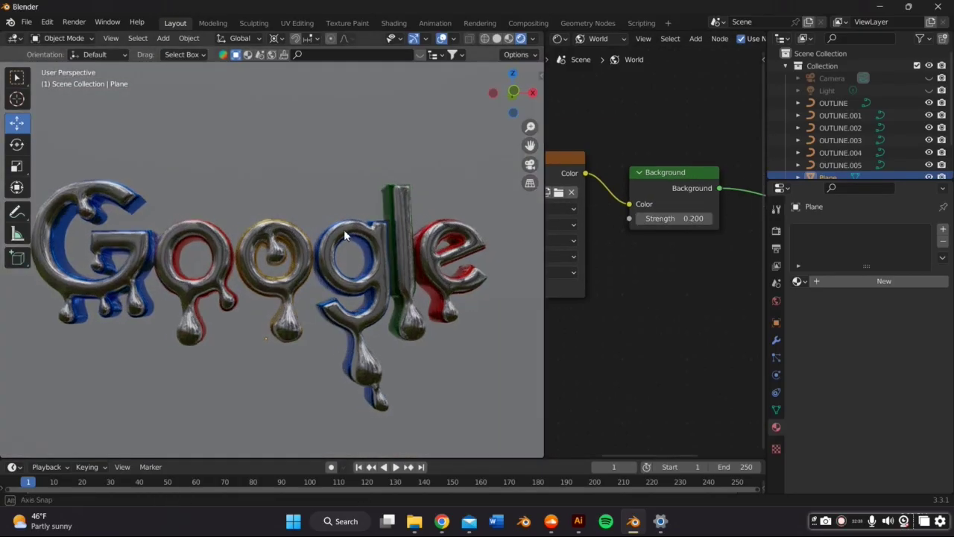
{"action": "left_click_drag", "start_coordinate": [710, 218], "coordinate": [745, 219]}
Open the file selection for the environment texture to replace misty_pines_4k.exr with another HDRI image.
{"action": "scroll", "coordinate": [342, 211], "scroll_direction": "down", "scroll_amount": 4}
{"action": "middle_click_drag", "start_coordinate": [584, 164], "coordinate": [697, 138]}
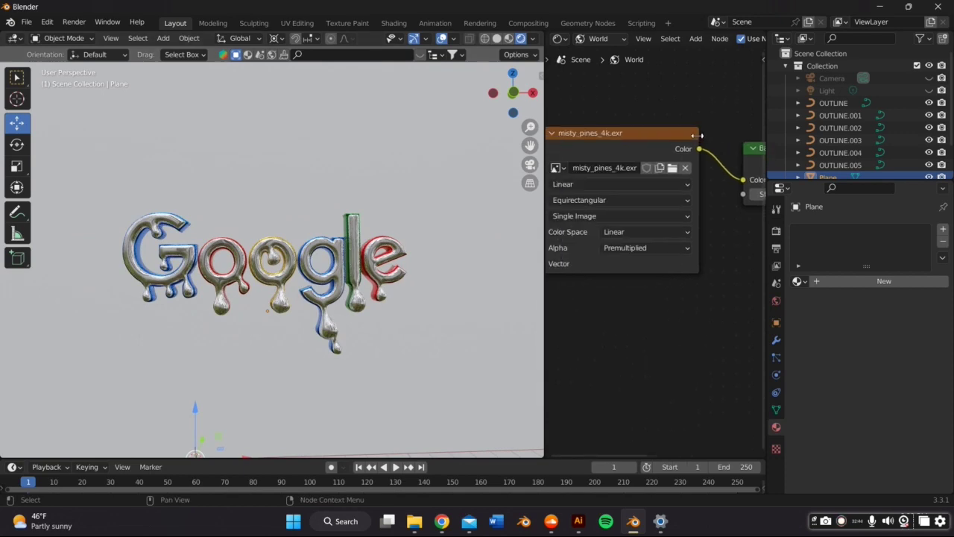
{"action": "left_click", "coordinate": [673, 167]}
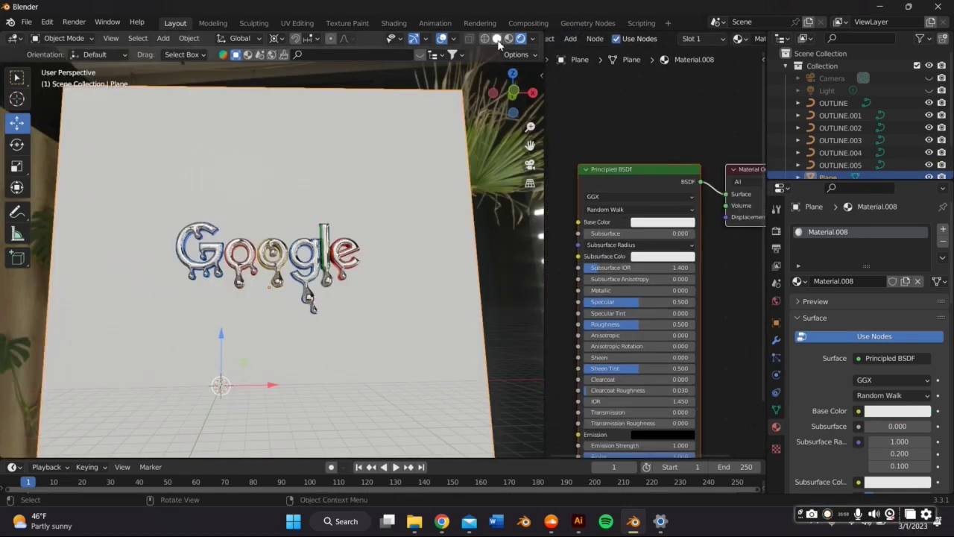
Switch the viewport to solid shading and look at the scene through the camera.
{"action": "left_click", "coordinate": [497, 39]}
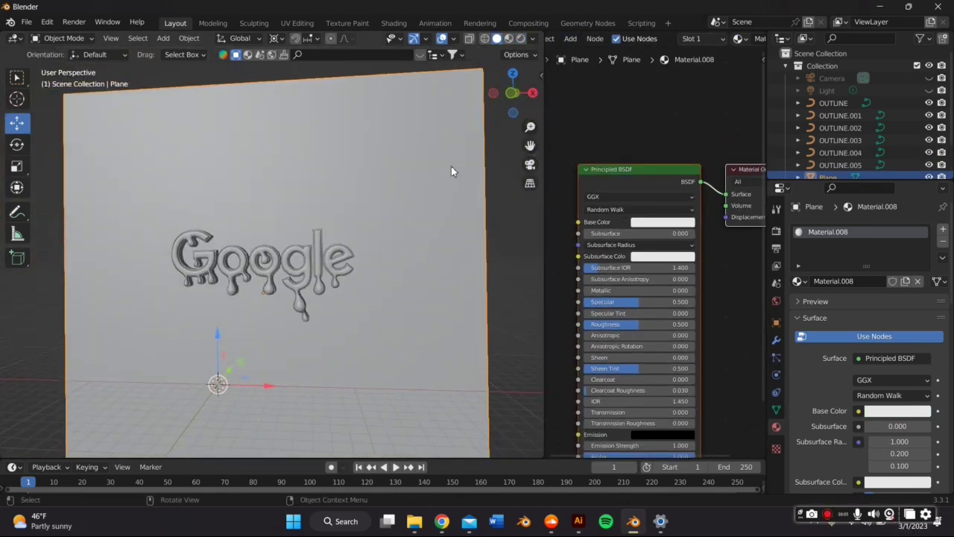
{"action": "middle_click_drag", "start_coordinate": [437, 198], "coordinate": [457, 192]}
{"action": "left_click", "coordinate": [530, 164]}
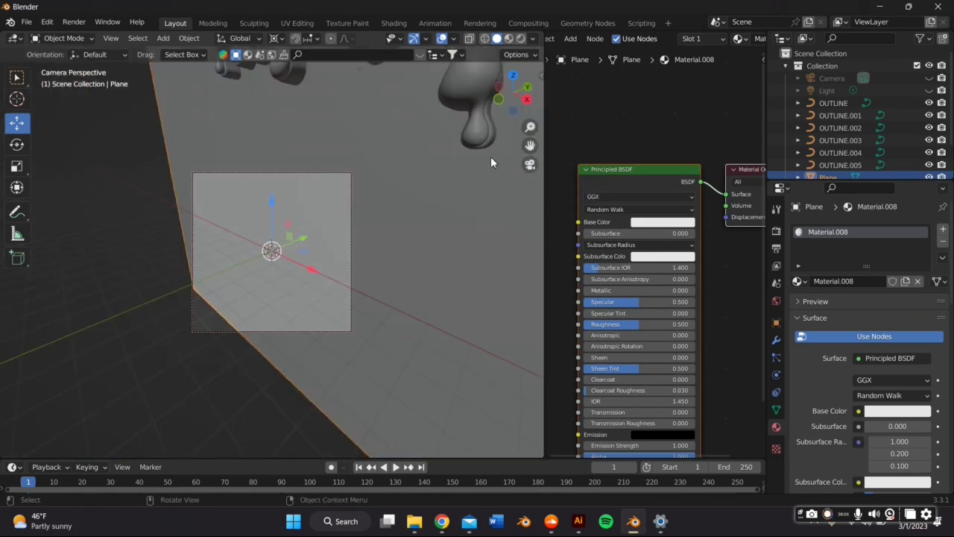
{"action": "left_click", "coordinate": [162, 43]}
Lock the camera to the view so that navigating the viewport moves the camera.
{"action": "key", "text": "n"}
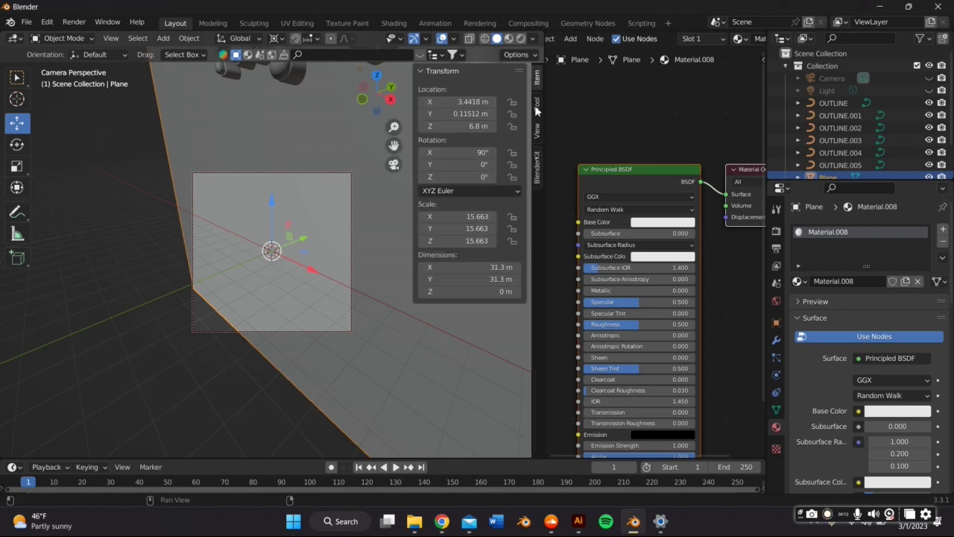
{"action": "left_click", "coordinate": [536, 138]}
{"action": "left_click", "coordinate": [474, 223]}
{"action": "scroll", "coordinate": [351, 228], "scroll_direction": "down", "scroll_amount": 2}
{"action": "scroll", "coordinate": [345, 228], "scroll_direction": "up", "scroll_amount": 2}
{"action": "left_click", "coordinate": [471, 222]}
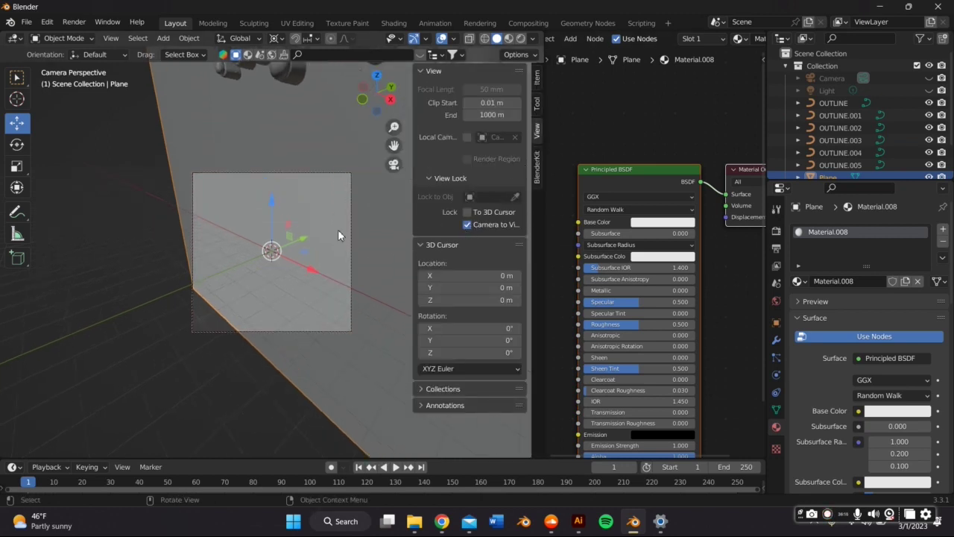
Aim the camera straight at the Google logo so it fills the square frame's width, and unlock the camera from the view.
{"action": "middle_click_drag", "start_coordinate": [338, 234], "coordinate": [386, 181]}
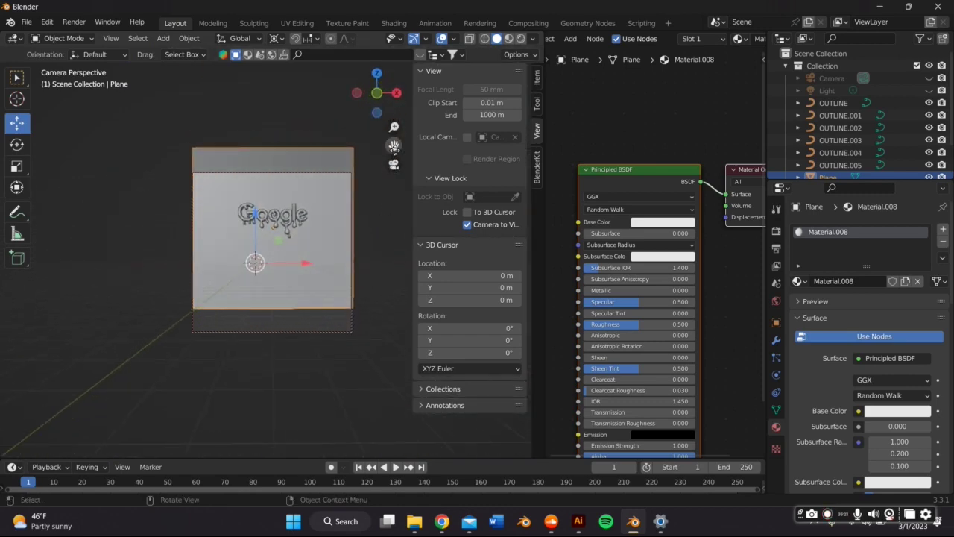
{"action": "left_click_drag", "start_coordinate": [393, 146], "coordinate": [382, 179]}
{"action": "scroll", "coordinate": [357, 190], "scroll_direction": "up", "scroll_amount": 2}
{"action": "scroll", "coordinate": [358, 195], "scroll_direction": "up", "scroll_amount": 2}
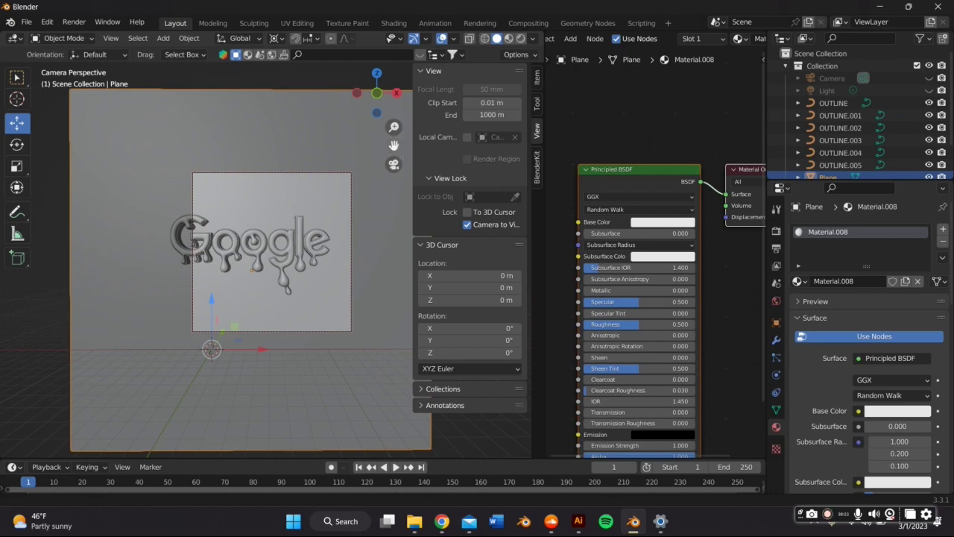
{"action": "scroll", "coordinate": [358, 195], "scroll_direction": "up", "scroll_amount": 3}
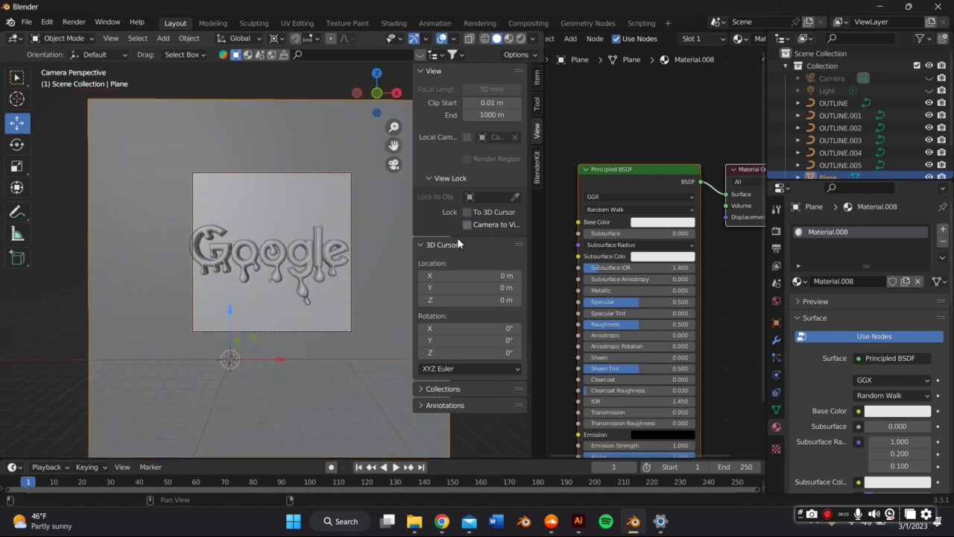
{"action": "scroll", "coordinate": [364, 264], "scroll_direction": "up", "scroll_amount": 3}
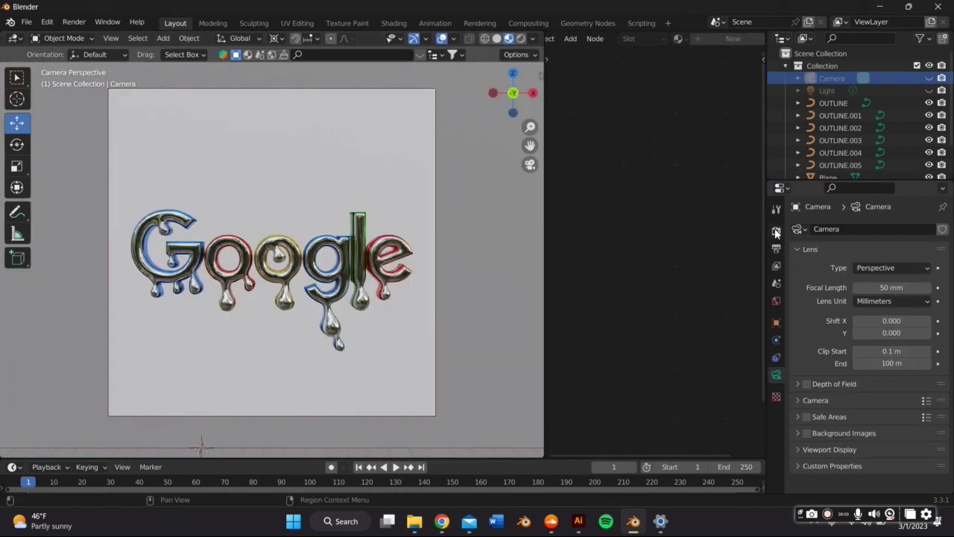
Set the render engine to Cycles with GPU Compute as the device, and show the viewport in rendered shading.
{"action": "left_click", "coordinate": [776, 229]}
{"action": "left_click", "coordinate": [873, 230]}
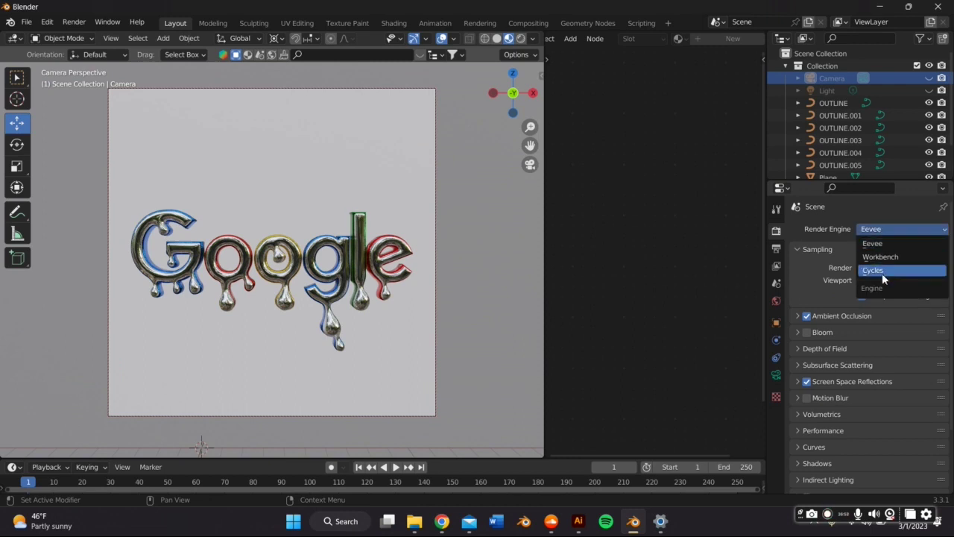
{"action": "left_click", "coordinate": [882, 271]}
{"action": "left_click", "coordinate": [876, 261]}
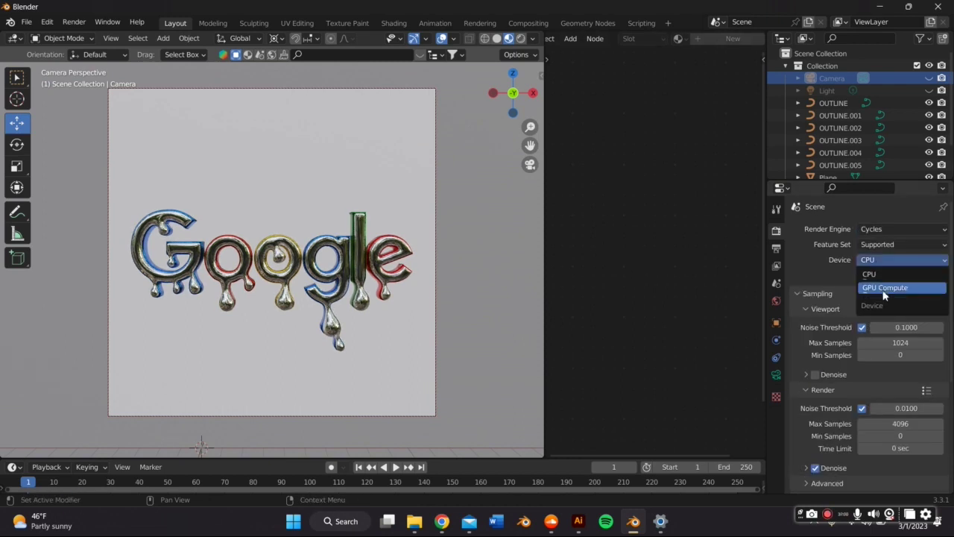
{"action": "left_click", "coordinate": [879, 290]}
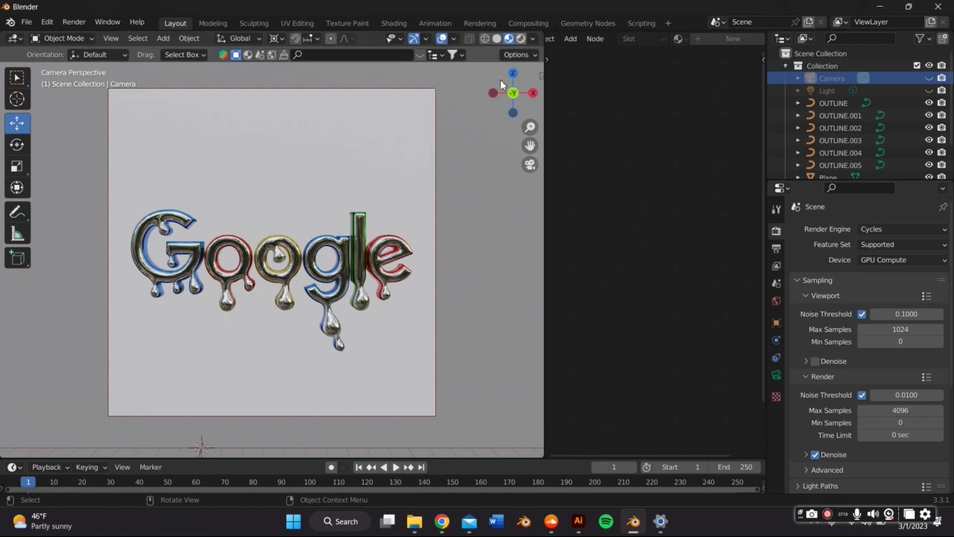
{"action": "left_click", "coordinate": [520, 38]}
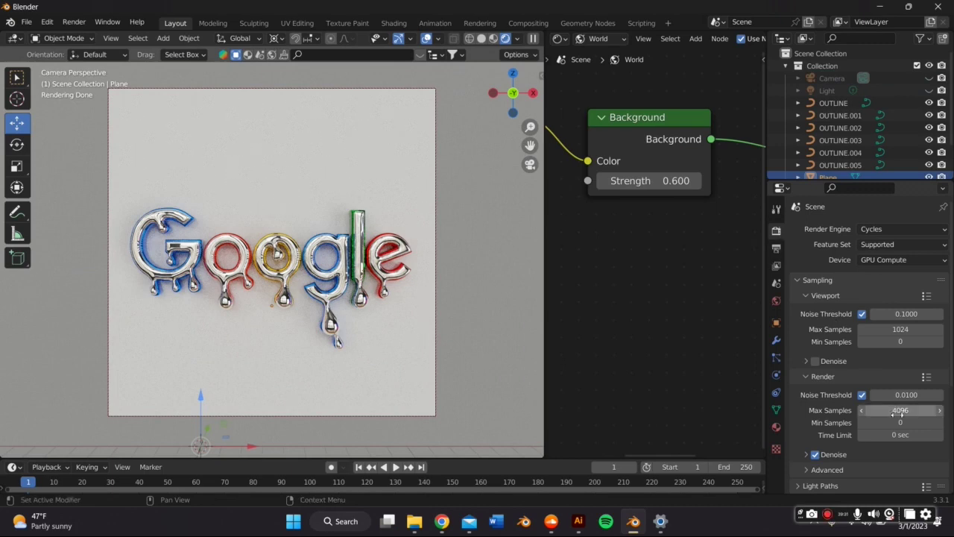
Limit the final render to 200 max samples and turn off its denoising.
{"action": "left_click", "coordinate": [899, 410]}
{"action": "type", "text": "2"}
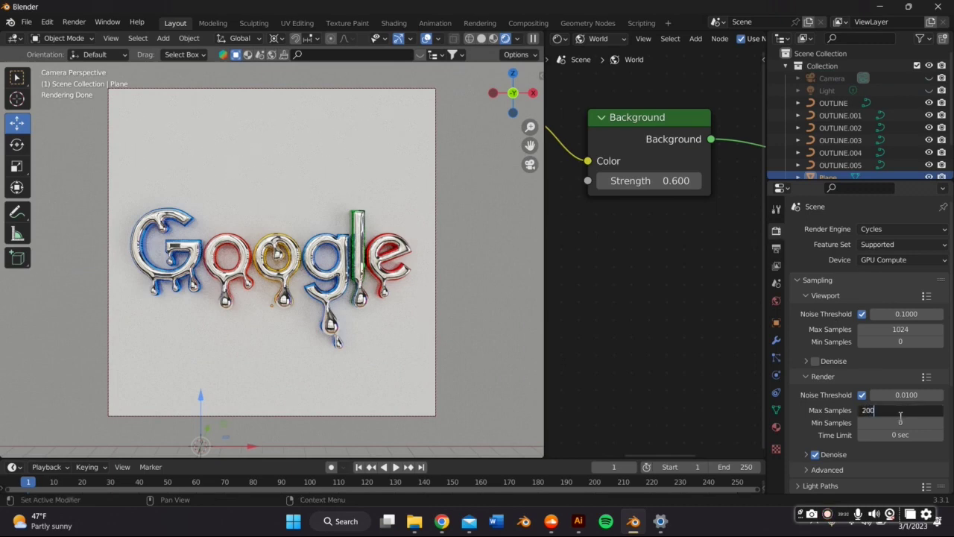
{"action": "type", "text": "00"}
{"action": "key", "text": "Return"}
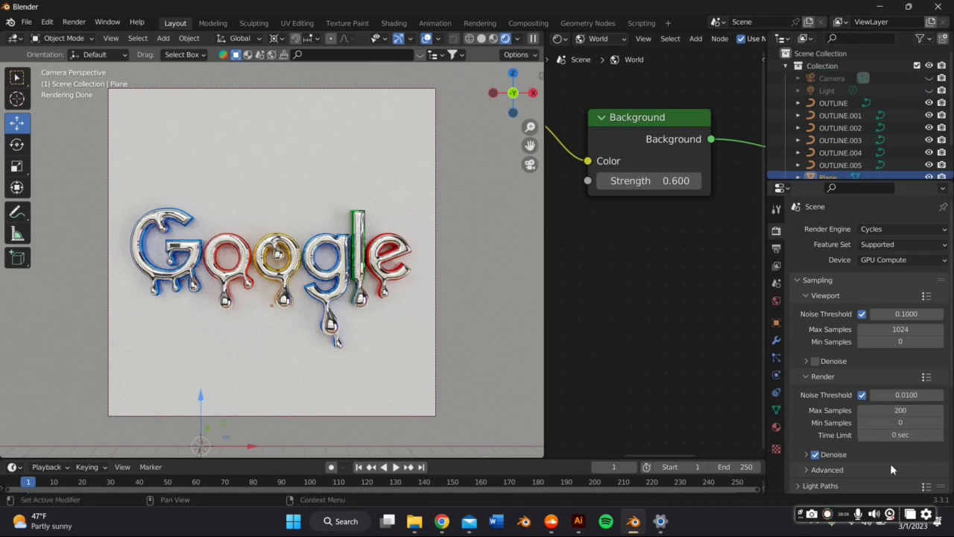
{"action": "left_click", "coordinate": [815, 454]}
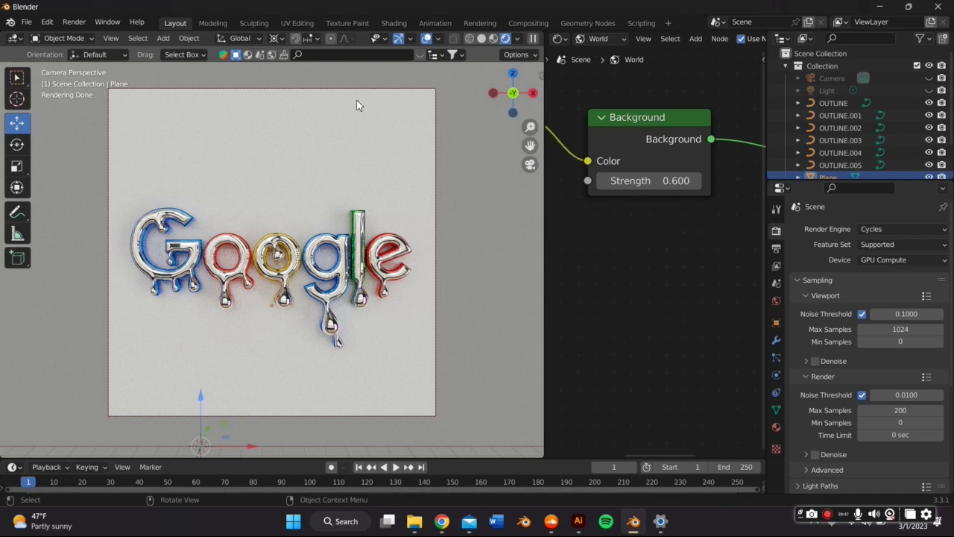
Render the still image and inspect the chrome letters in the maximized render window.
{"action": "left_click", "coordinate": [74, 22]}
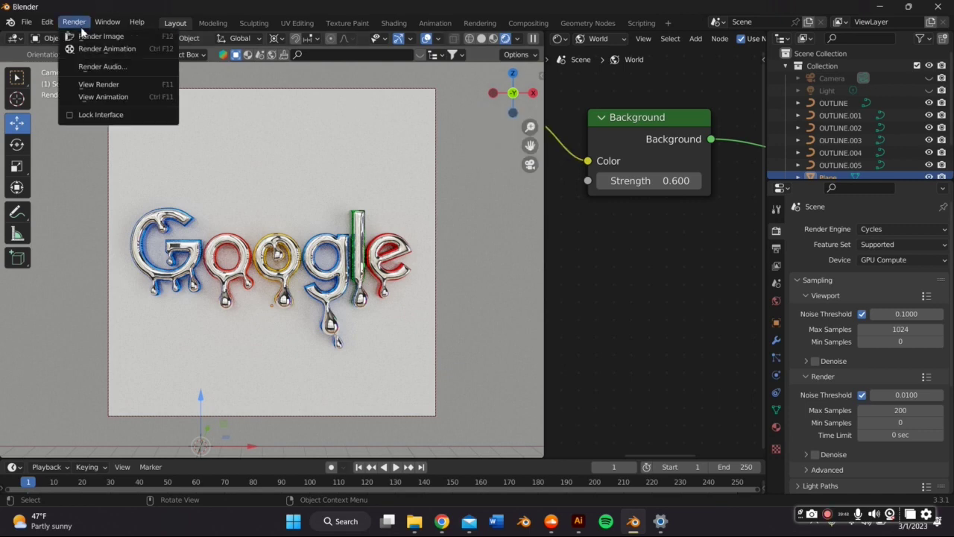
{"action": "left_click", "coordinate": [90, 36]}
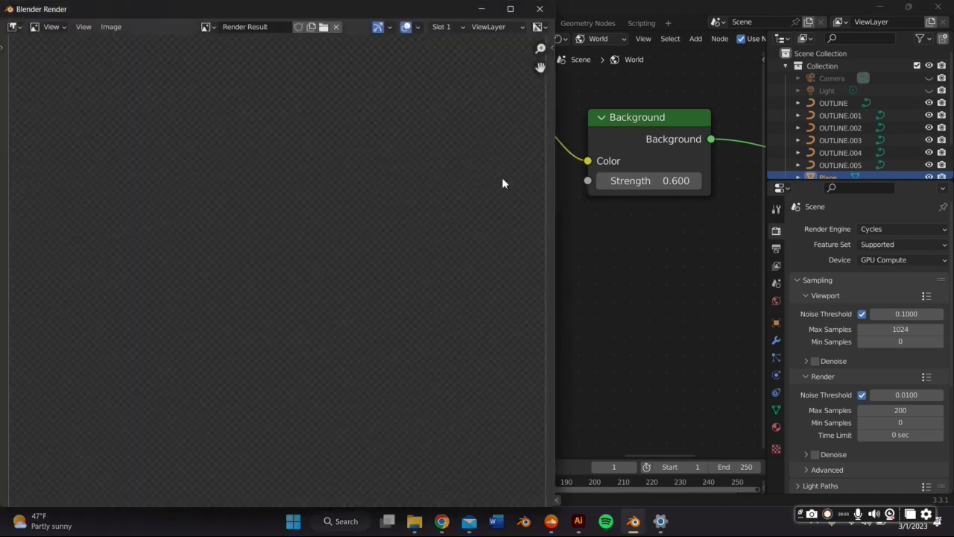
{"action": "left_click_drag", "start_coordinate": [402, 8], "coordinate": [558, 3]}
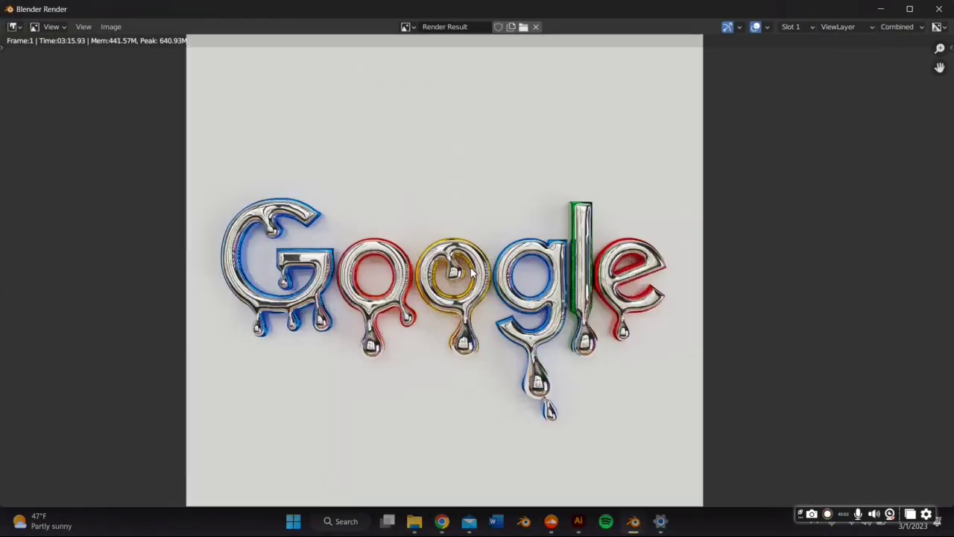
{"action": "scroll", "coordinate": [471, 275], "scroll_direction": "up", "scroll_amount": 1}
{"action": "scroll", "coordinate": [477, 268], "scroll_direction": "up", "scroll_amount": 2}
{"action": "scroll", "coordinate": [488, 255], "scroll_direction": "down", "scroll_amount": 2}
{"action": "scroll", "coordinate": [609, 270], "scroll_direction": "down", "scroll_amount": 2}
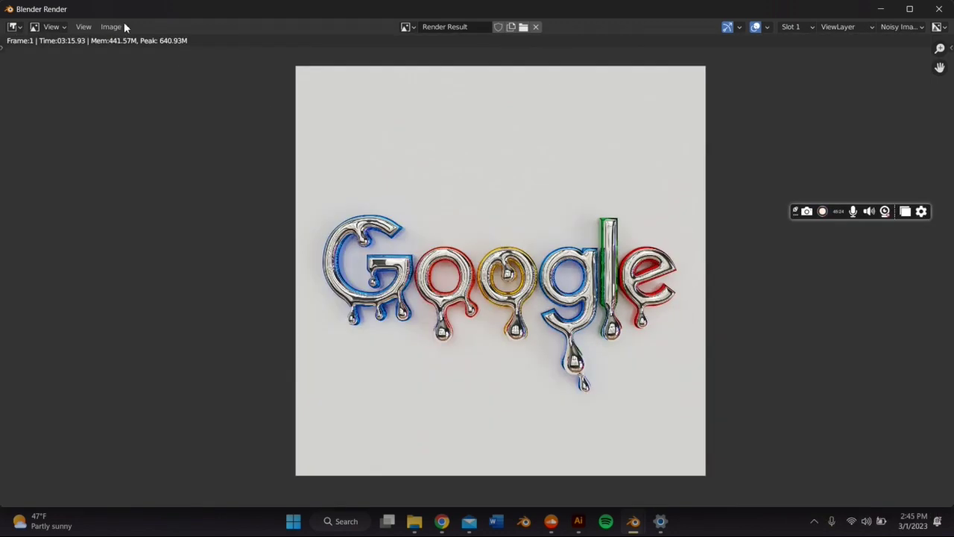
Open the save dialog for the rendered image.
{"action": "left_click", "coordinate": [110, 26]}
{"action": "left_click", "coordinate": [155, 116]}
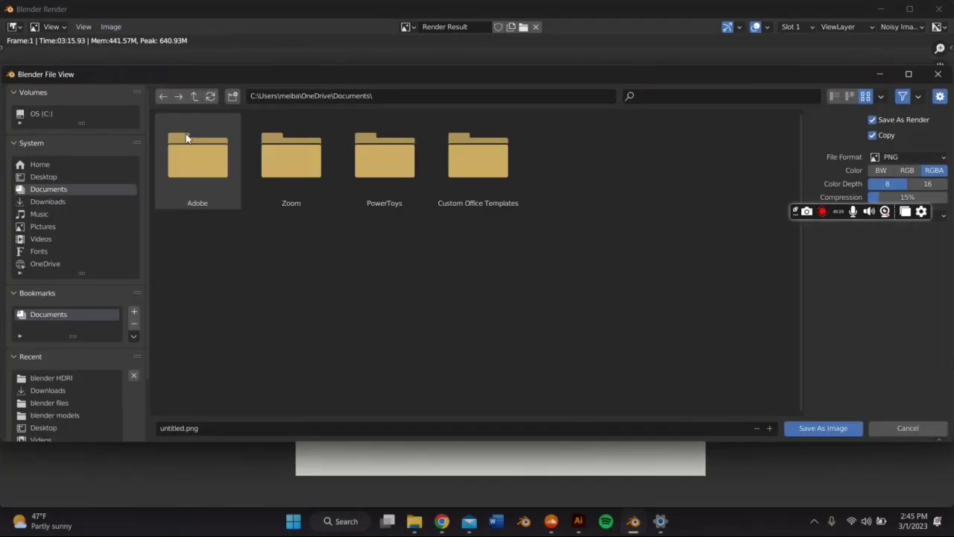